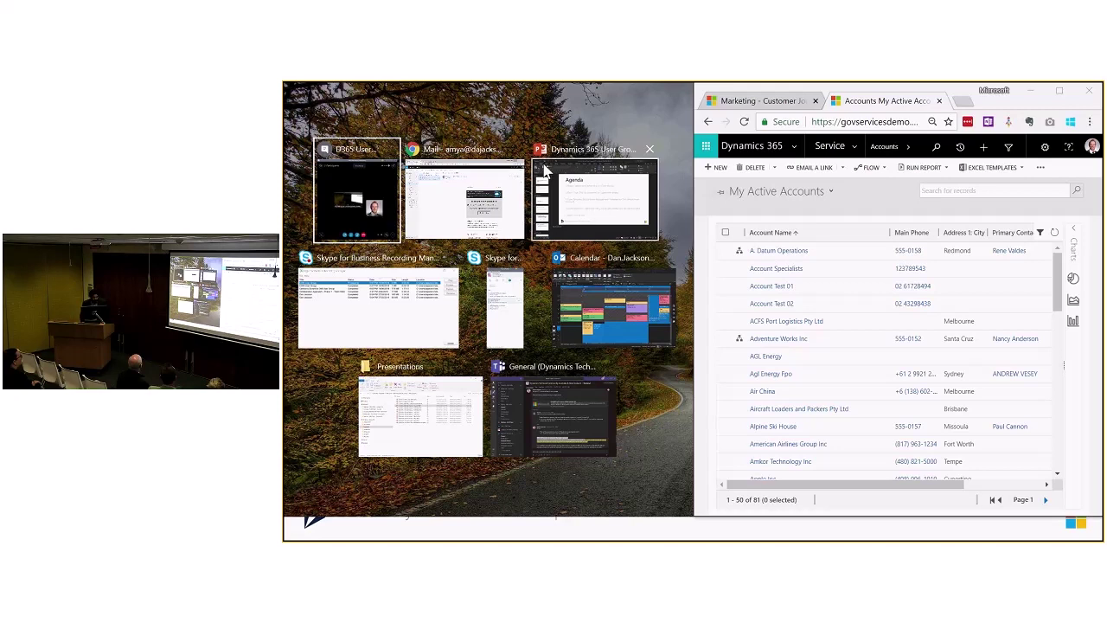
# Step: Show PowerPoint slide 8, the Chrome Add-In overview, enlarged to 50% zoom
pyautogui.click(571, 216)
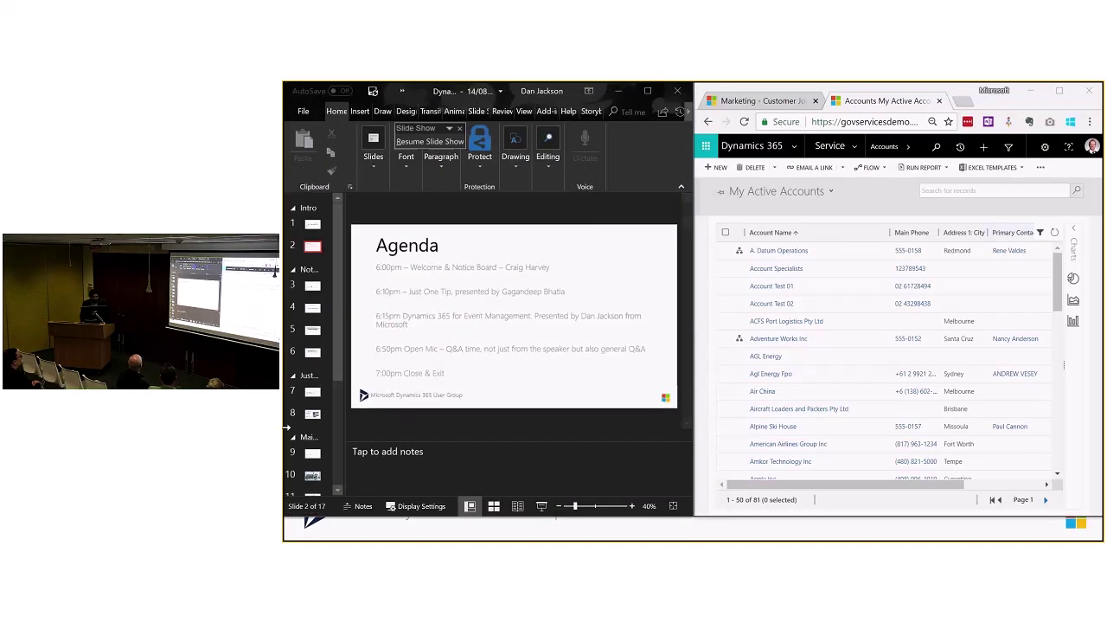
pyautogui.click(313, 415)
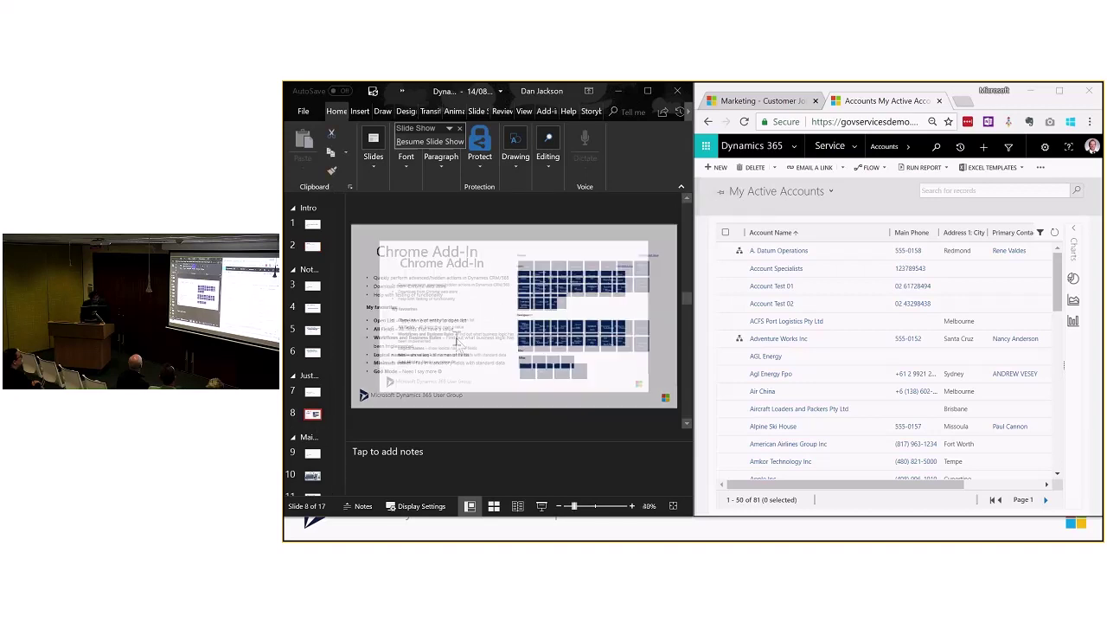
pyautogui.keyDown('ctrl'); pyautogui.scroll(1, 468, 334); pyautogui.keyUp('ctrl')
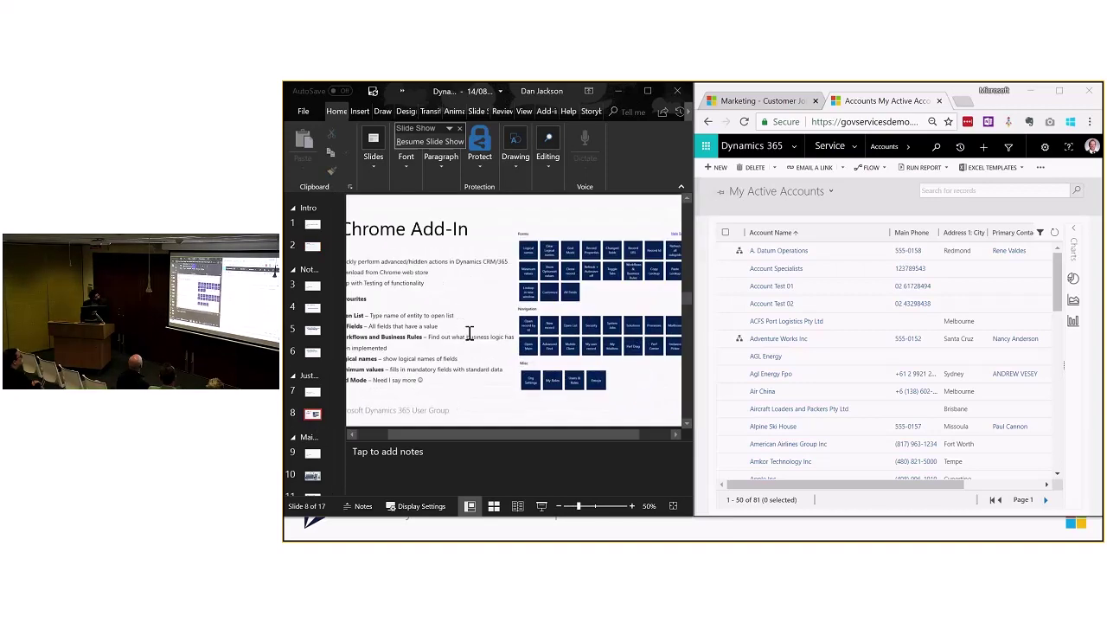
pyautogui.click(468, 333)
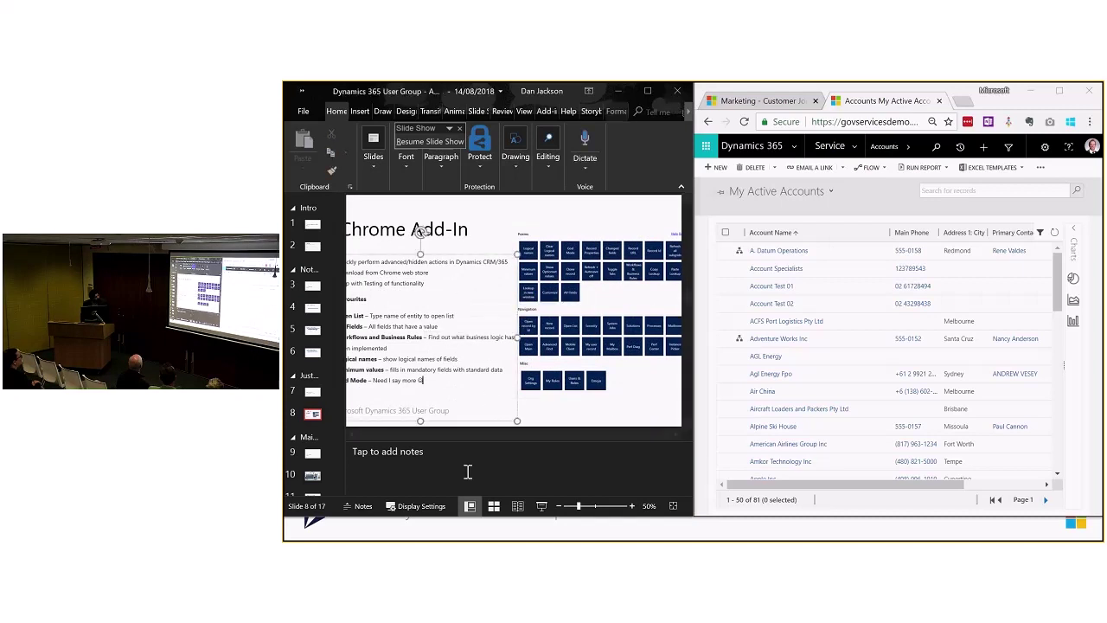
pyautogui.moveTo(462, 438); pyautogui.dragTo(432, 439)
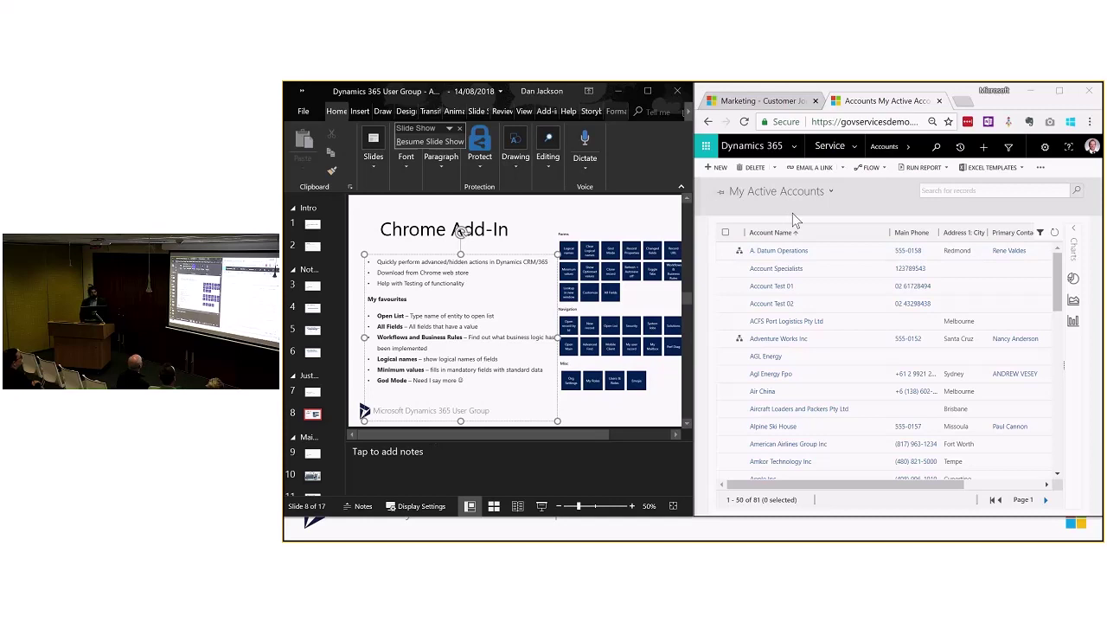
# Step: Open the A. Datum Operations account from My Active Accounts and maximize the browser window
pyautogui.click(823, 252)
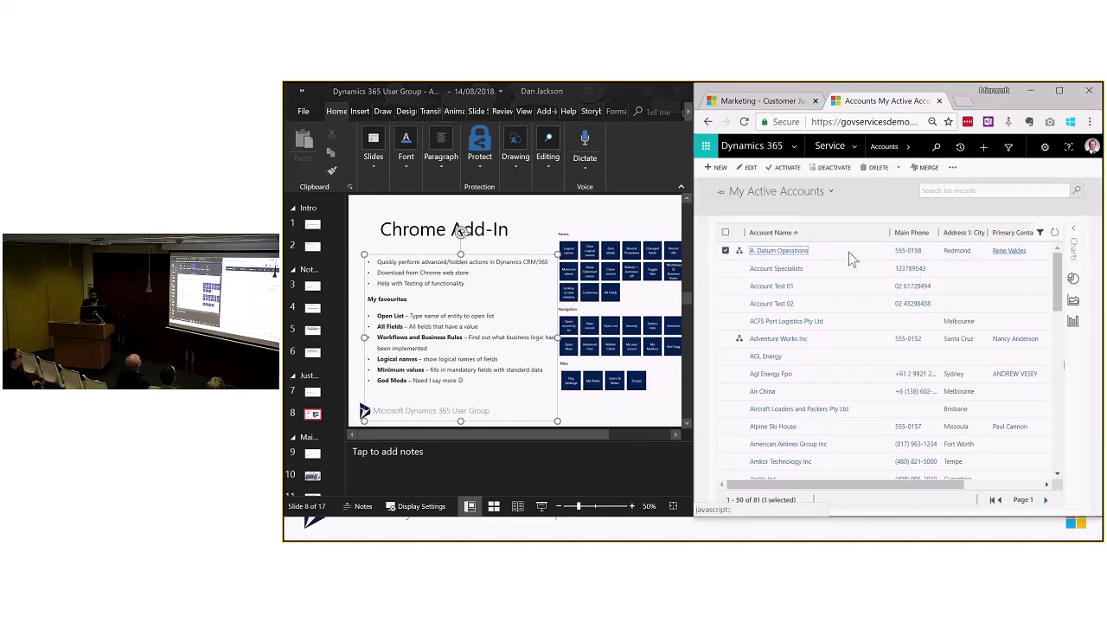
pyautogui.doubleClick(849, 251)
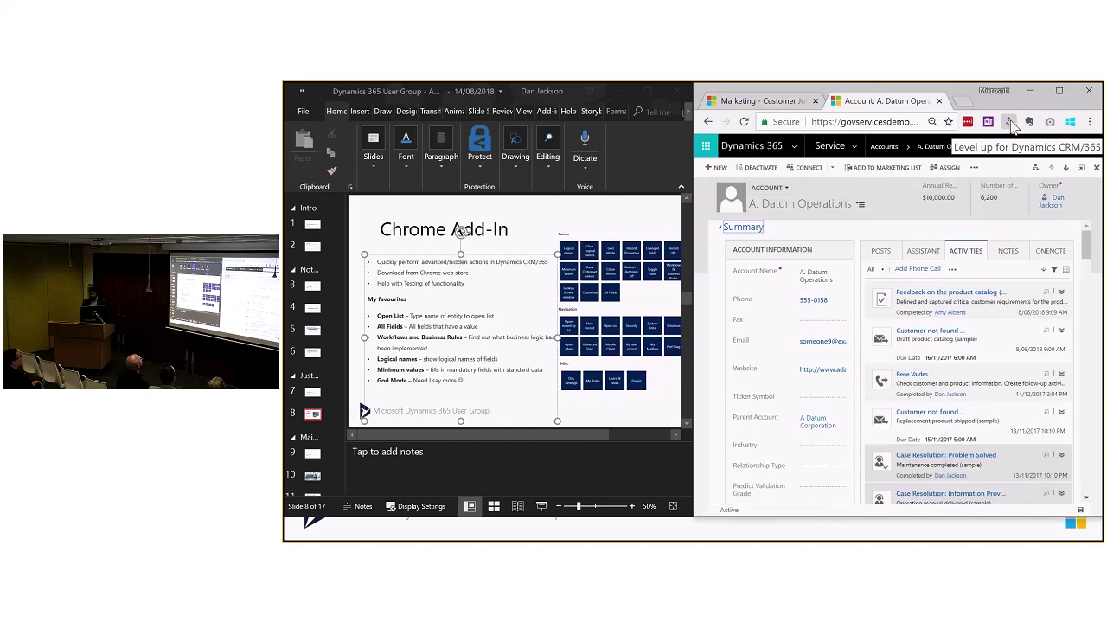
pyautogui.click(1011, 123)
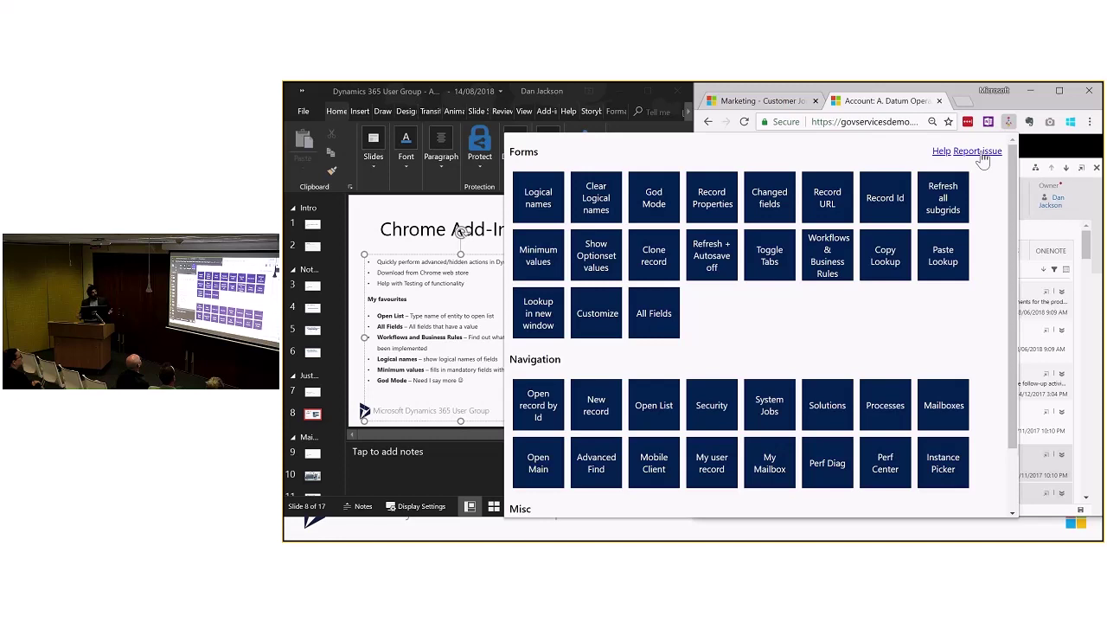
pyautogui.click(673, 419)
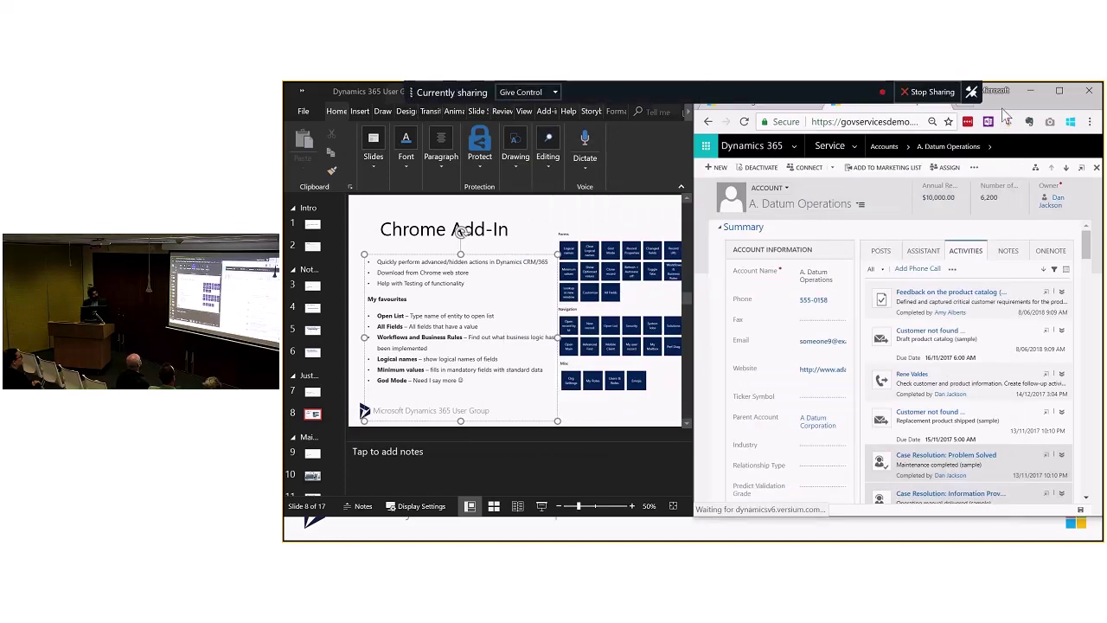
pyautogui.click(1056, 92)
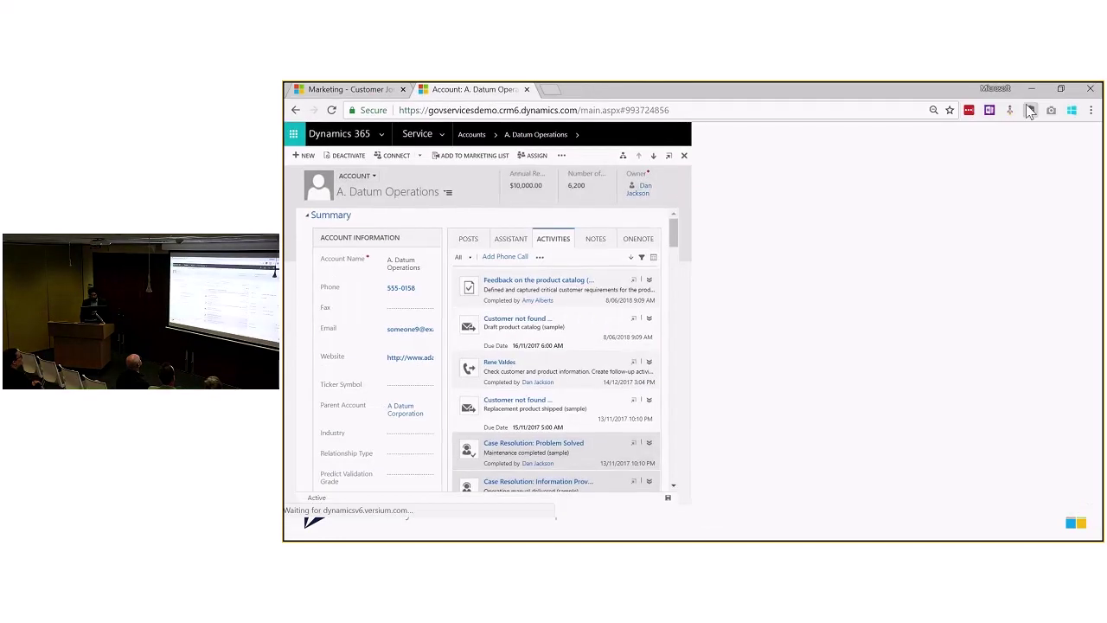
# Step: Turn on Level up God Mode, then use Open List with 'cont' to open the contacts list
pyautogui.click(1011, 114)
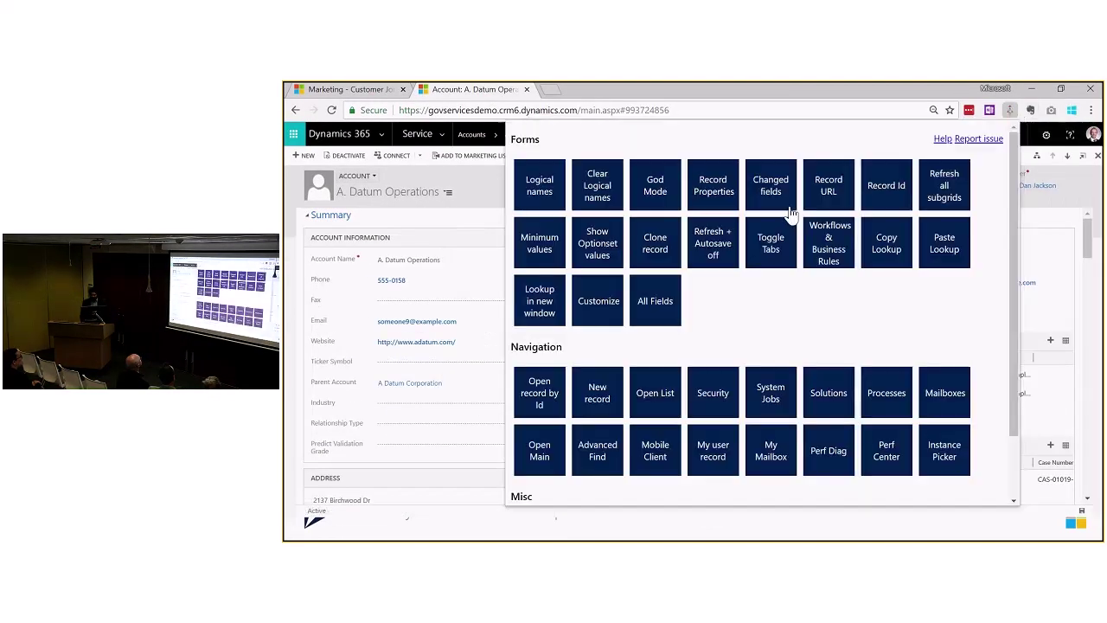
pyautogui.click(667, 203)
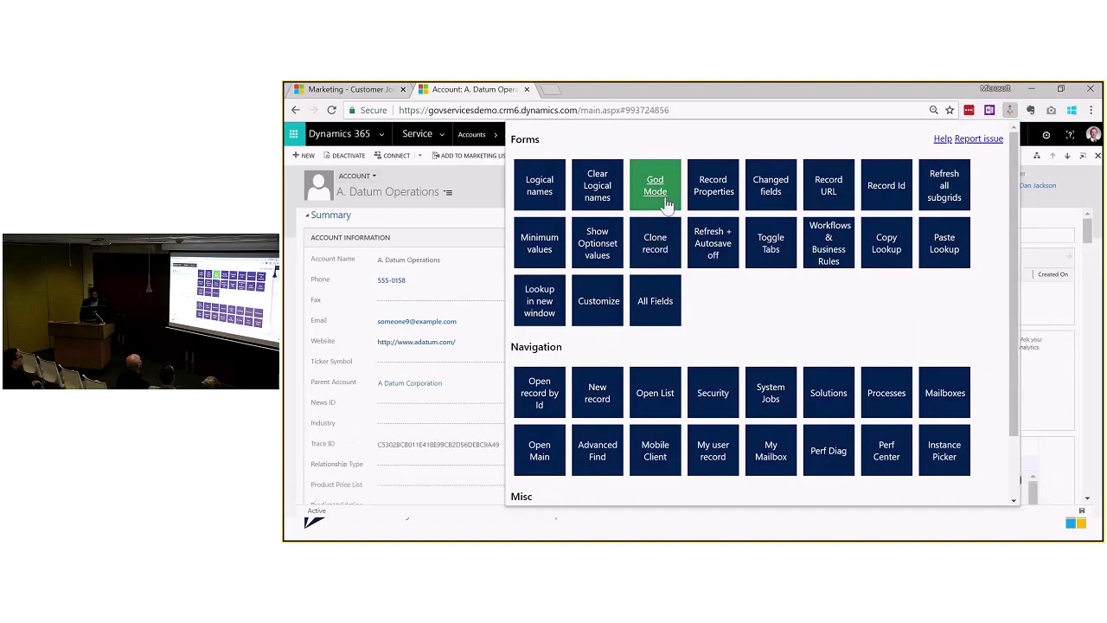
pyautogui.click(655, 393)
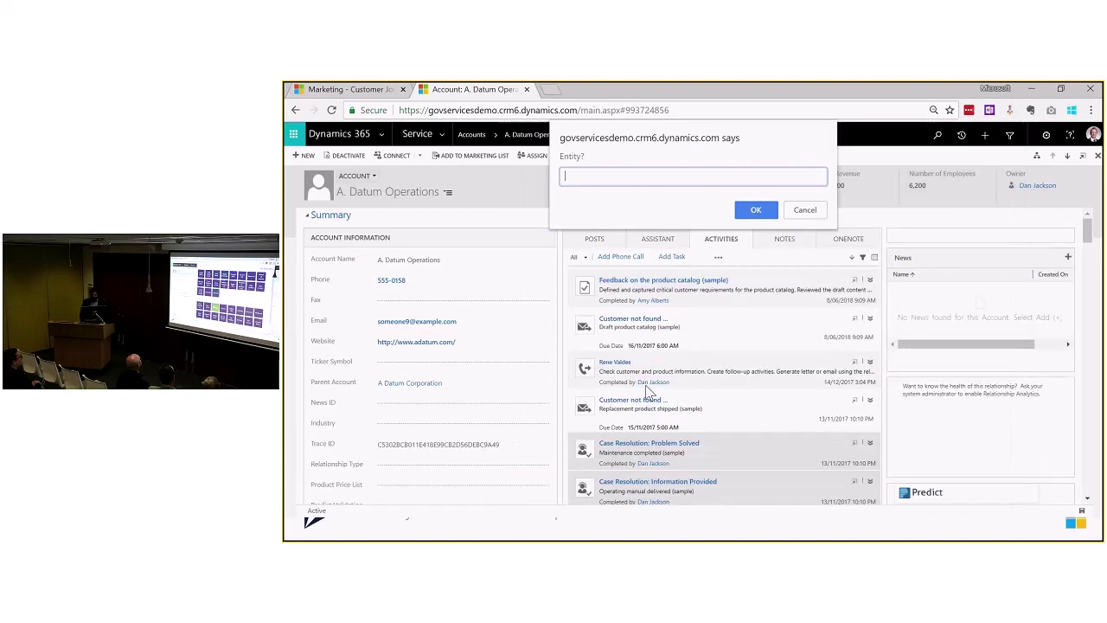
pyautogui.write('contact')
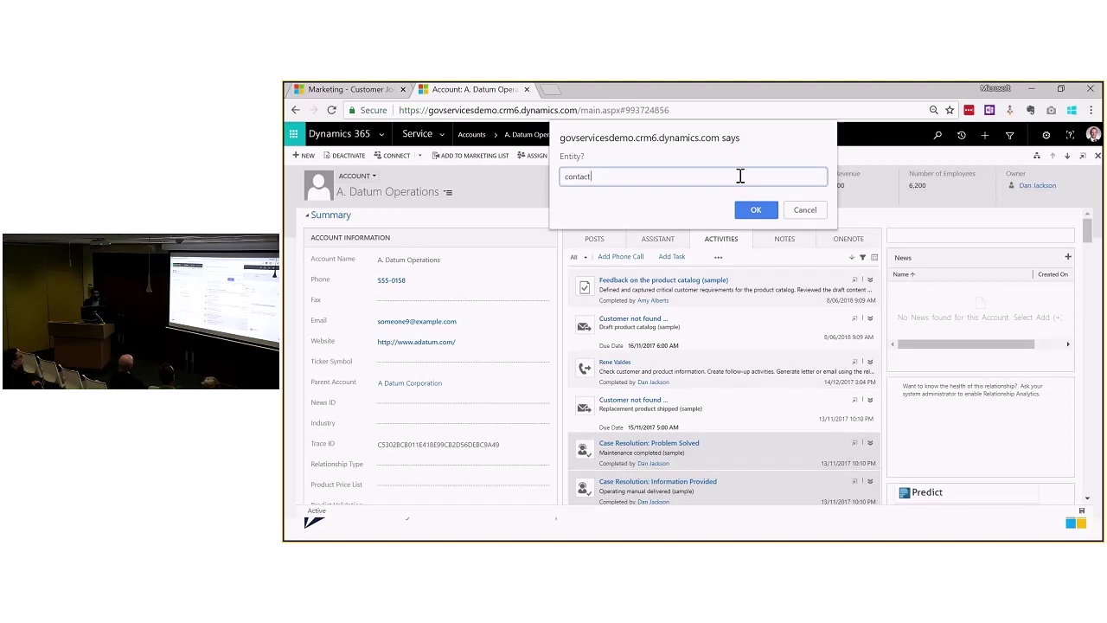
pyautogui.press('Return')
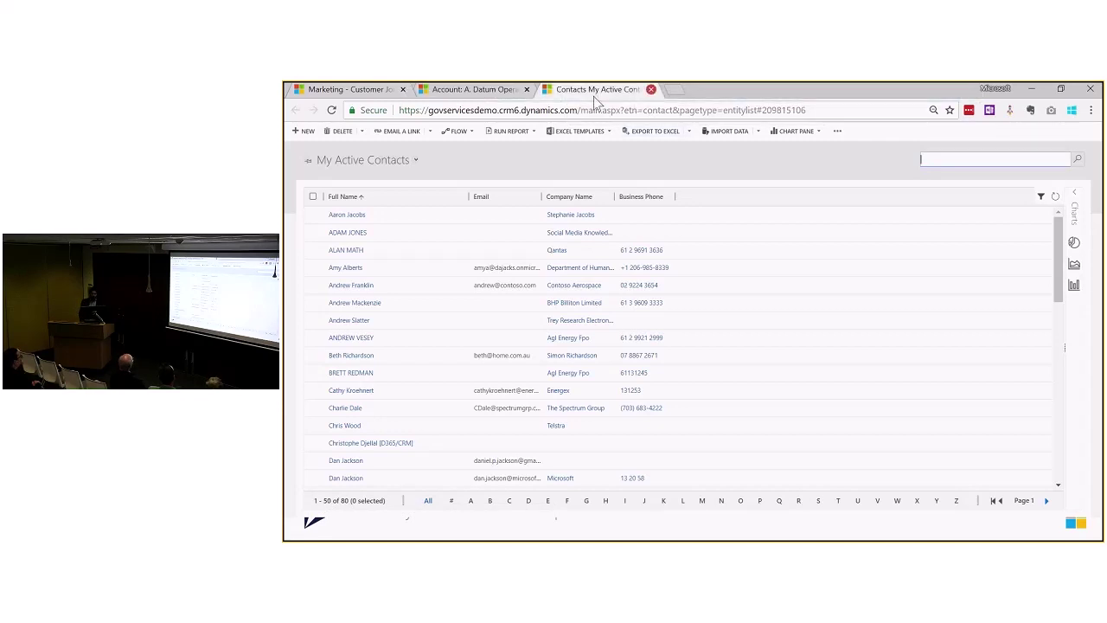
# Step: Close the contacts tab and return to the A. Datum Operations account, dismissing the Level up panel
pyautogui.click(651, 89)
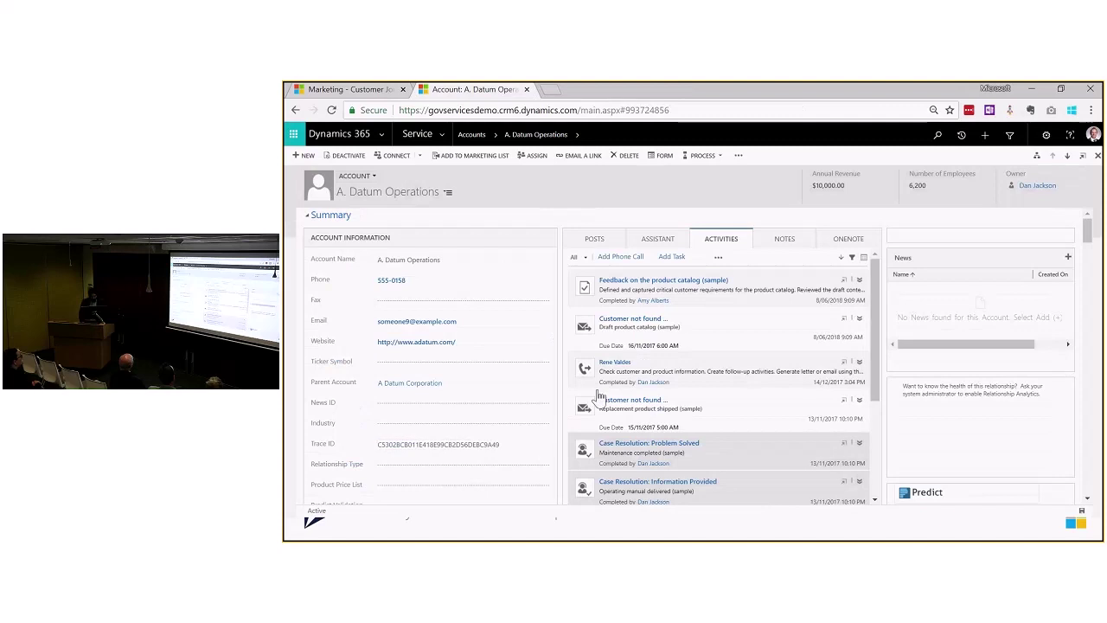
pyautogui.click(1009, 110)
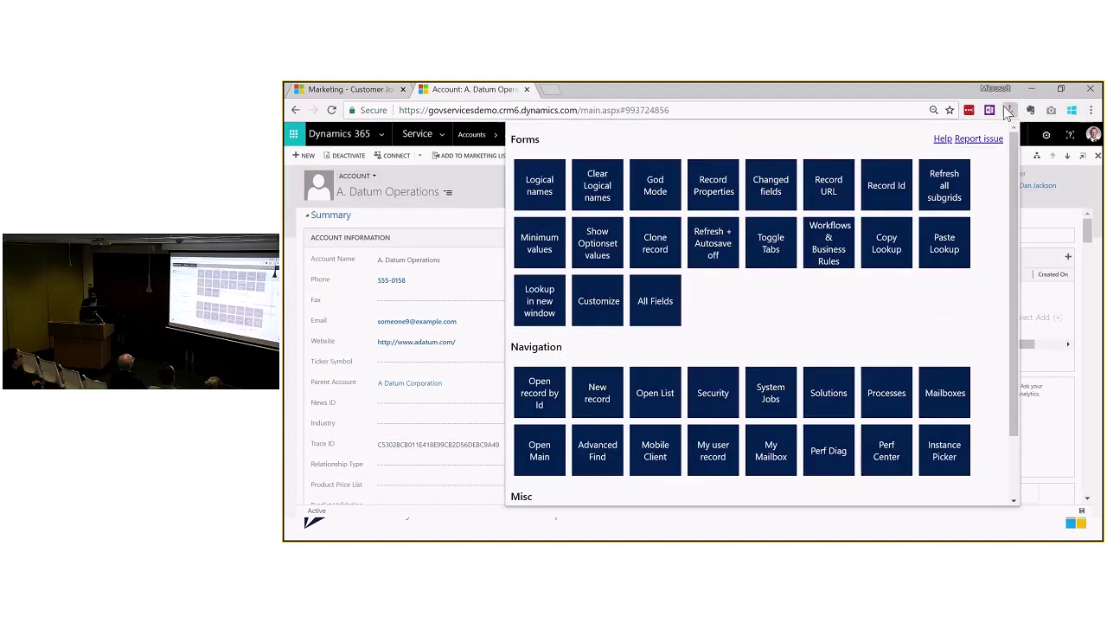
pyautogui.click(484, 195)
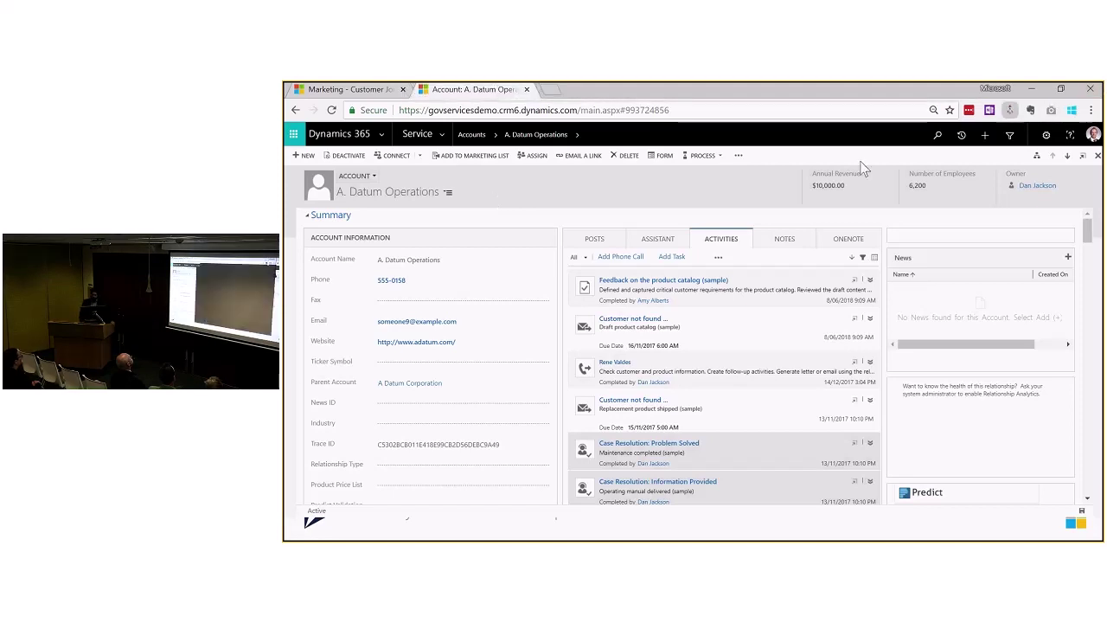
pyautogui.click(1010, 110)
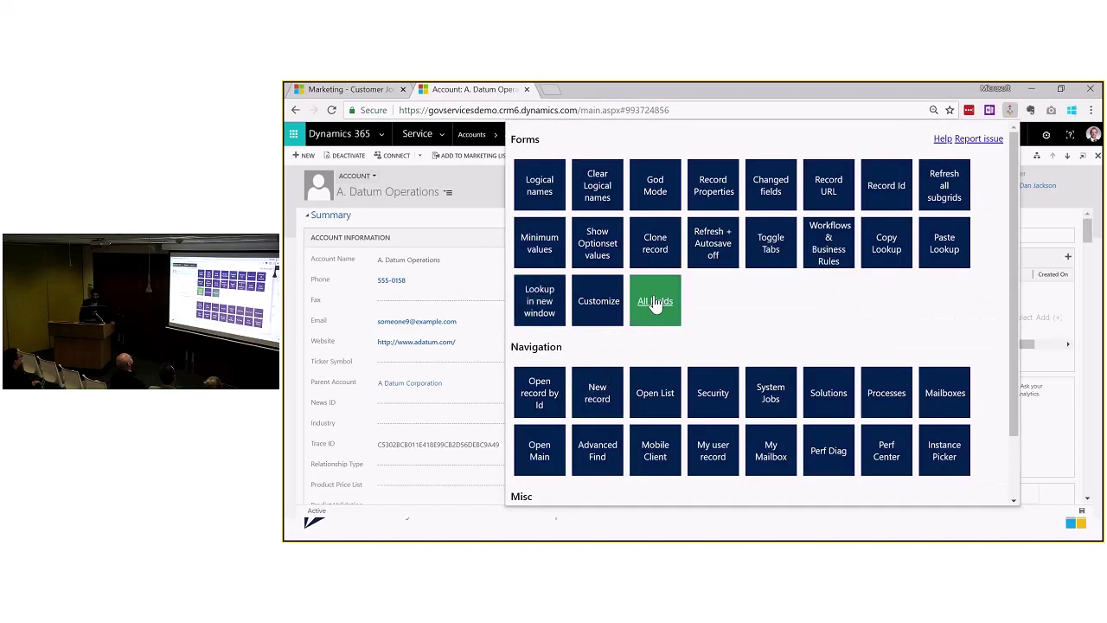
pyautogui.click(655, 303)
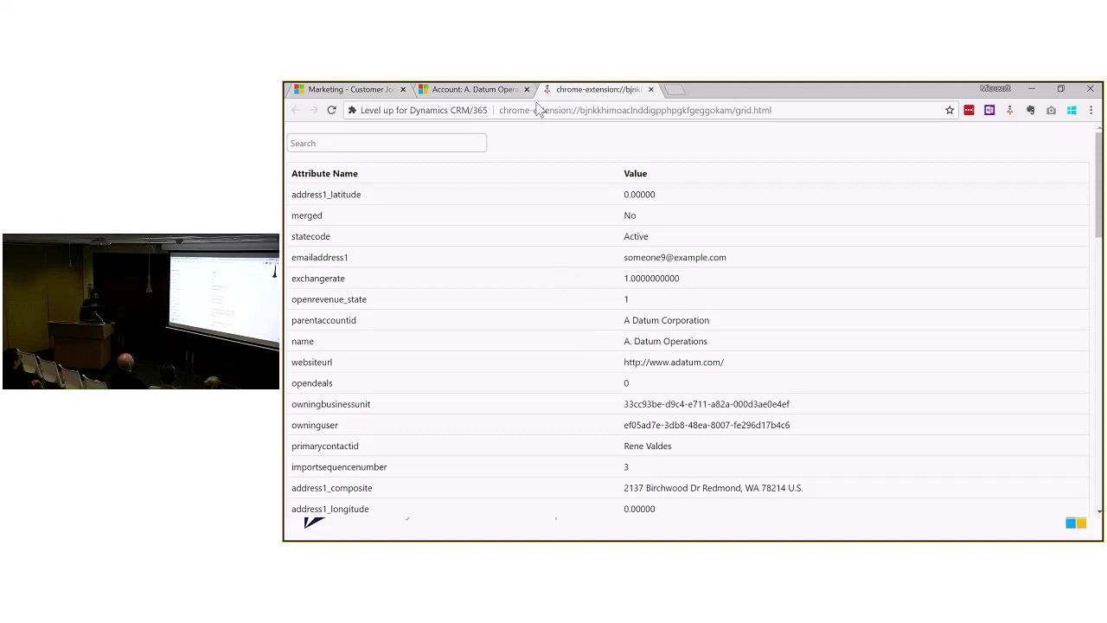
pyautogui.click(652, 90)
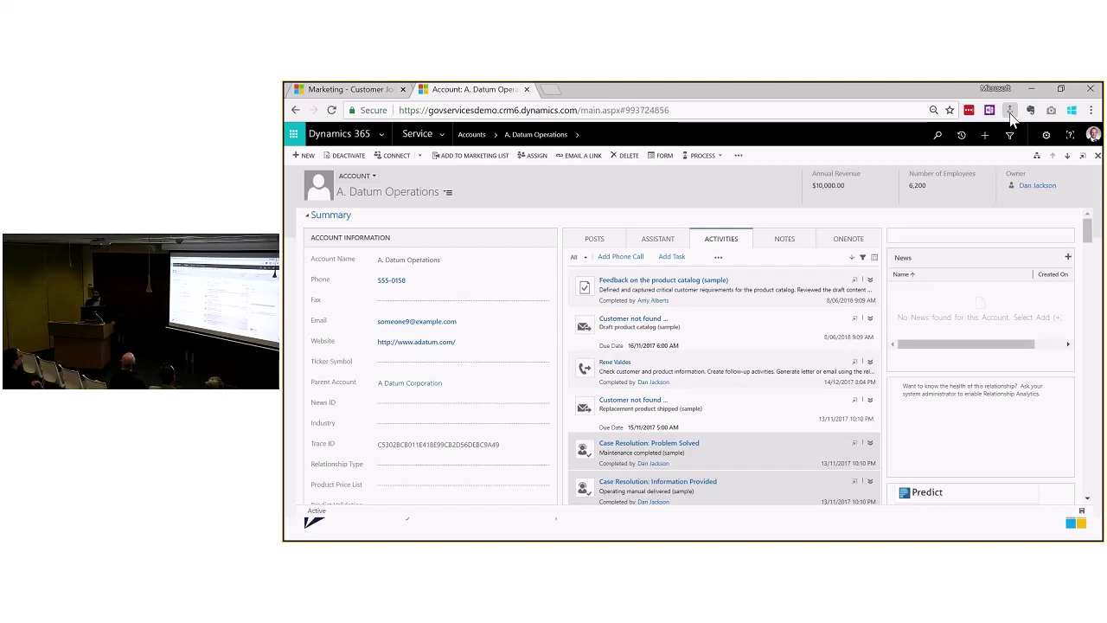
# Step: Open Level up's Workflows & Business Rules list, then open the Update managing partner workflow
pyautogui.click(1009, 110)
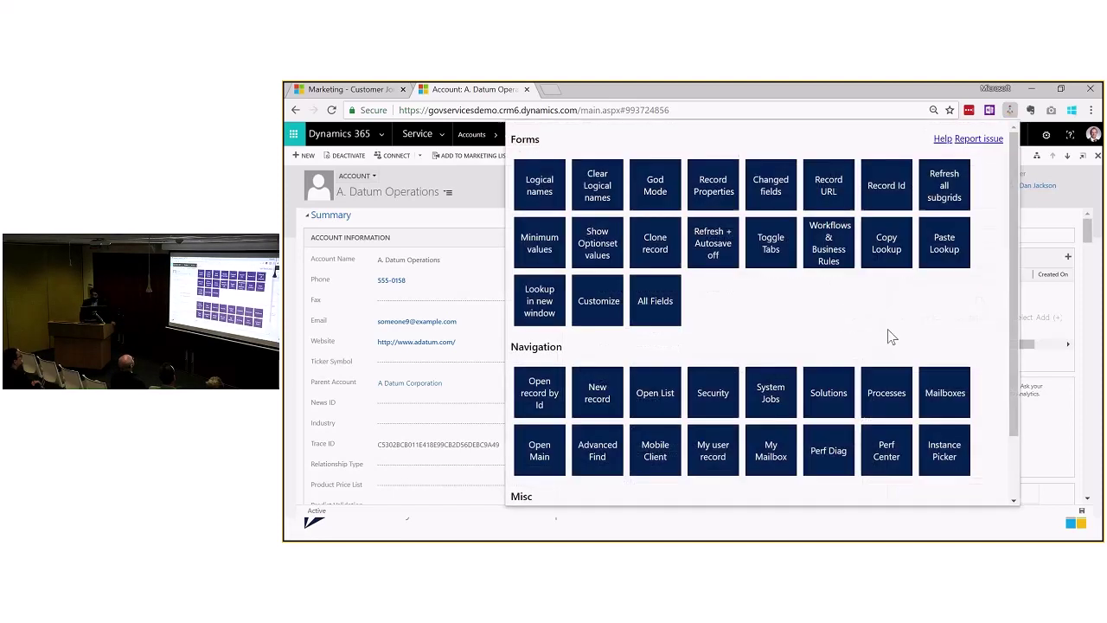
pyautogui.click(823, 254)
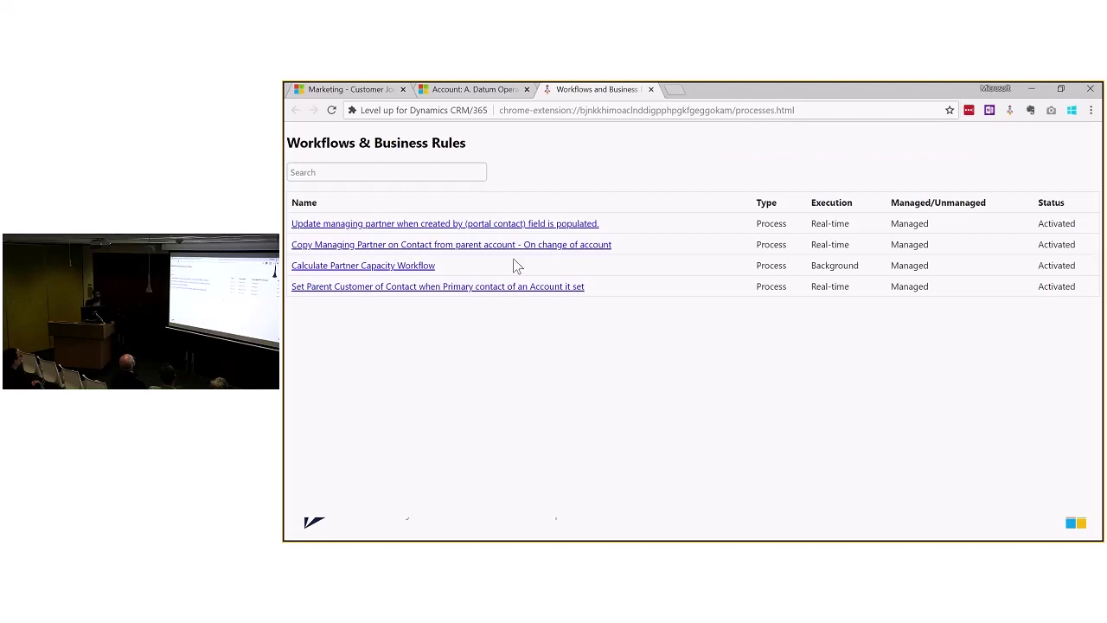
pyautogui.click(438, 227)
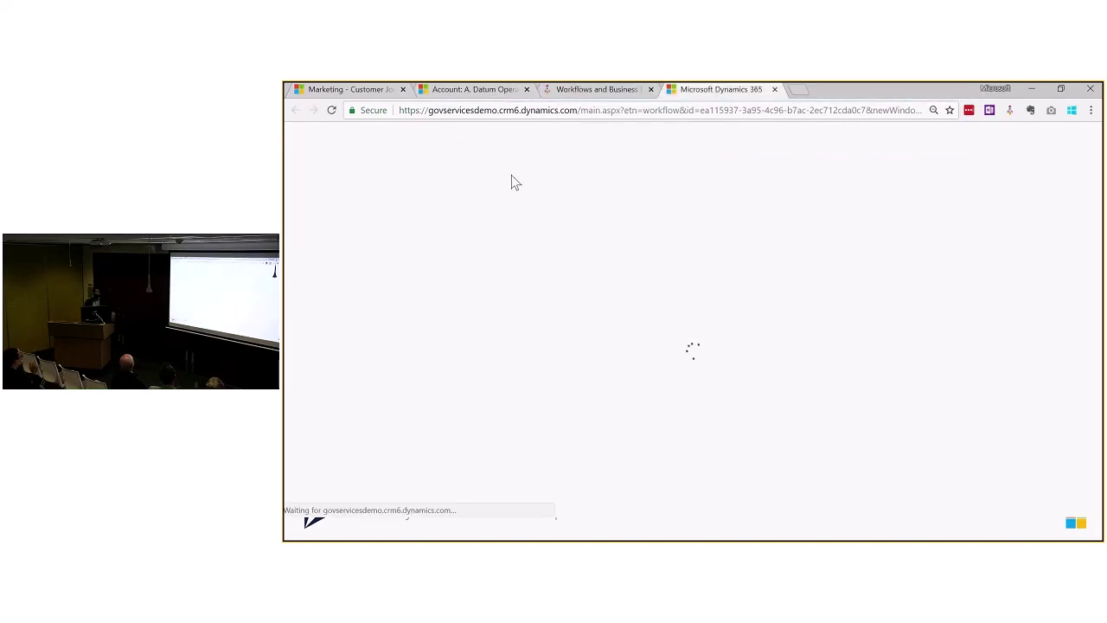
# Step: On the A. Datum Operations tab, show the fields' logical names with Level up, then close the panel
pyautogui.click(467, 89)
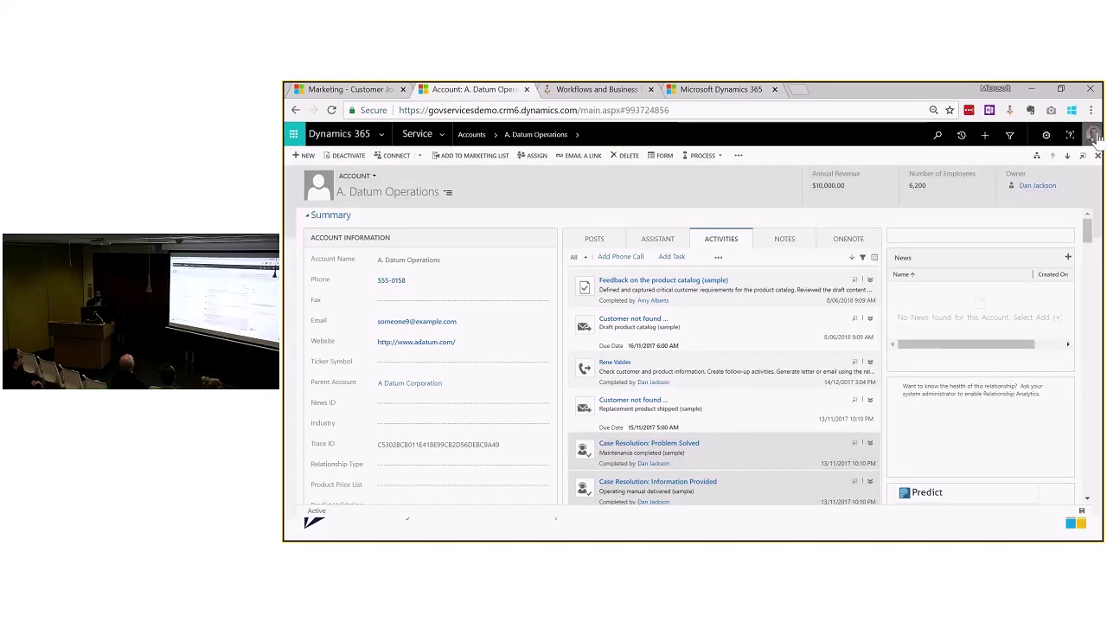
pyautogui.click(1010, 111)
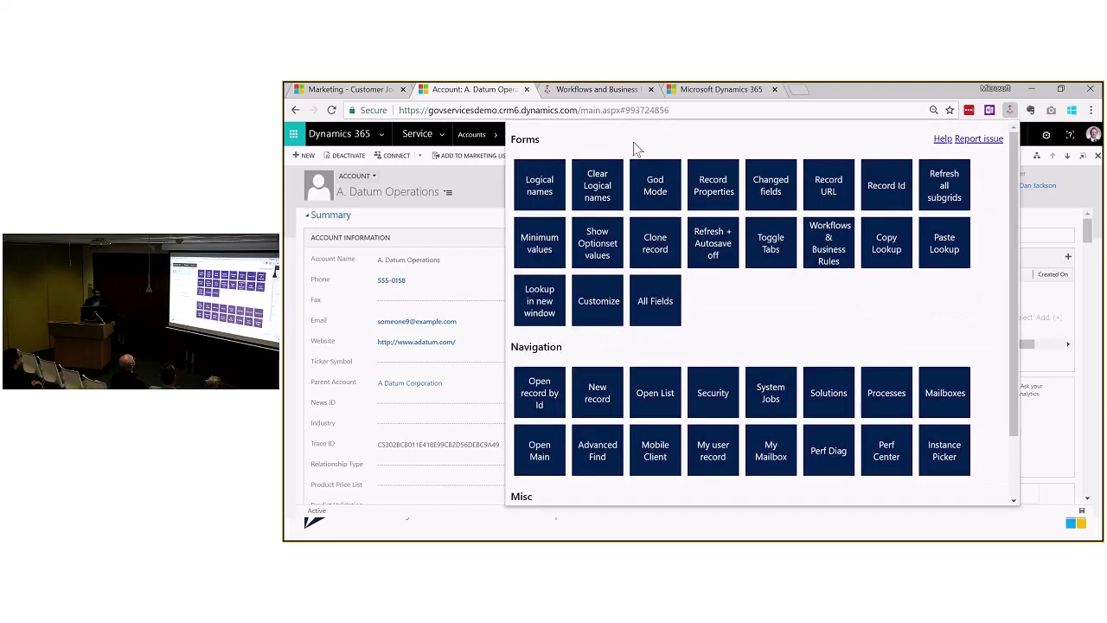
pyautogui.scroll(-3, 636, 148)
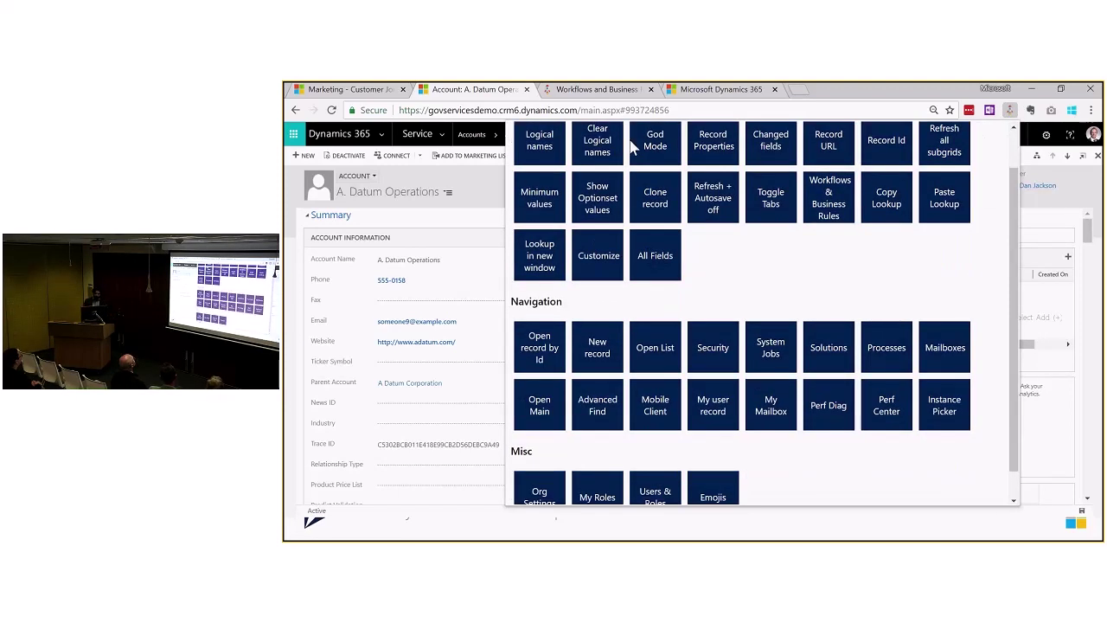
pyautogui.click(548, 130)
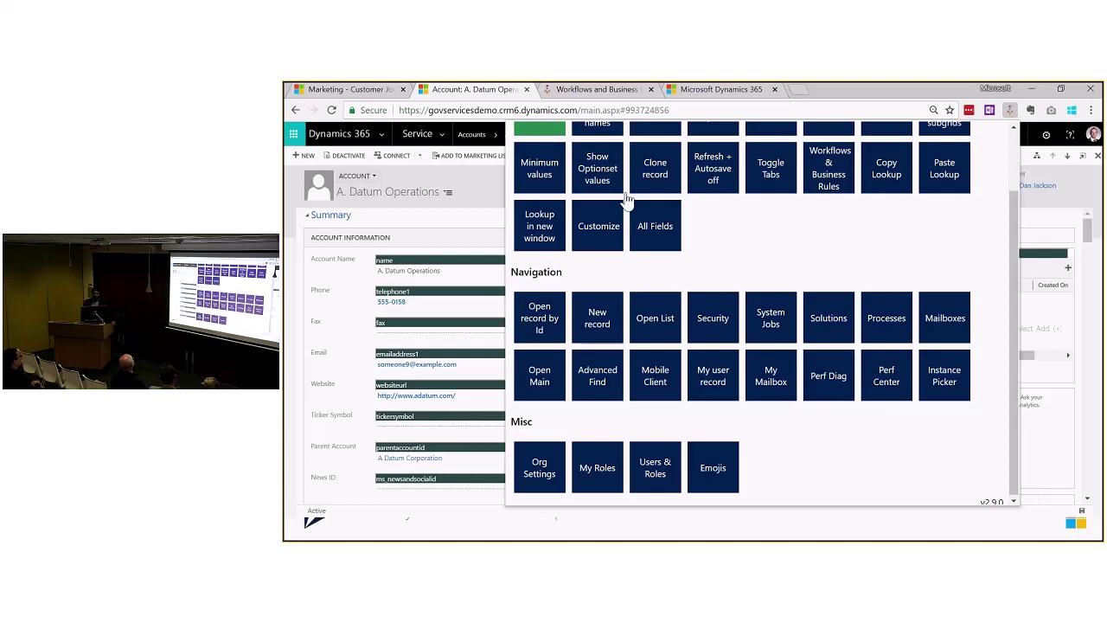
pyautogui.scroll(-1, 724, 290)
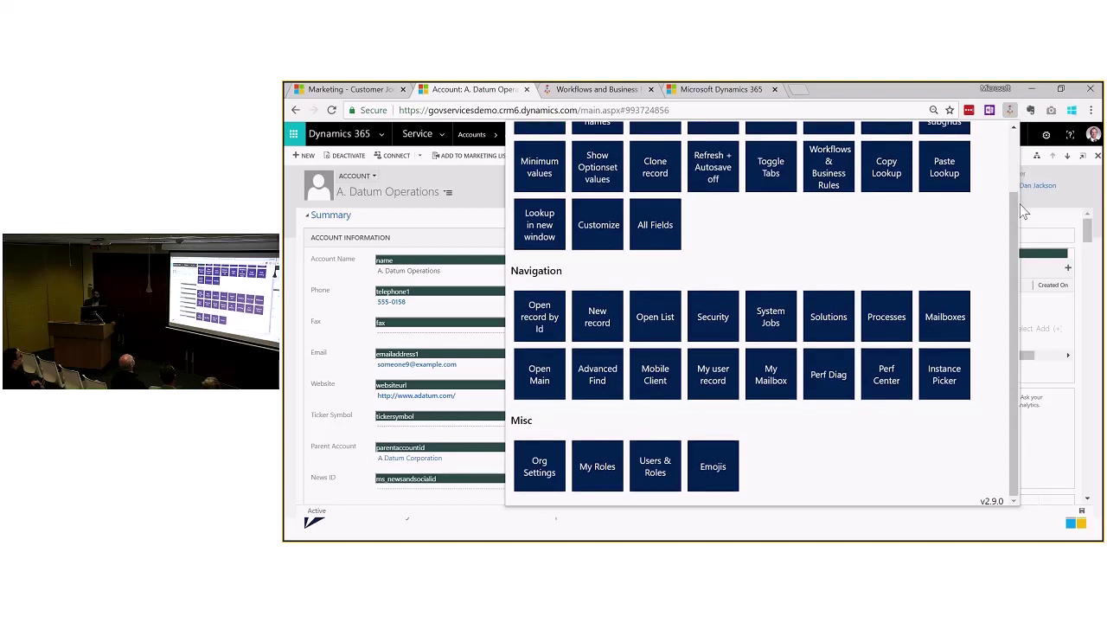
pyautogui.scroll(1, 723, 289)
pyautogui.click(1010, 110)
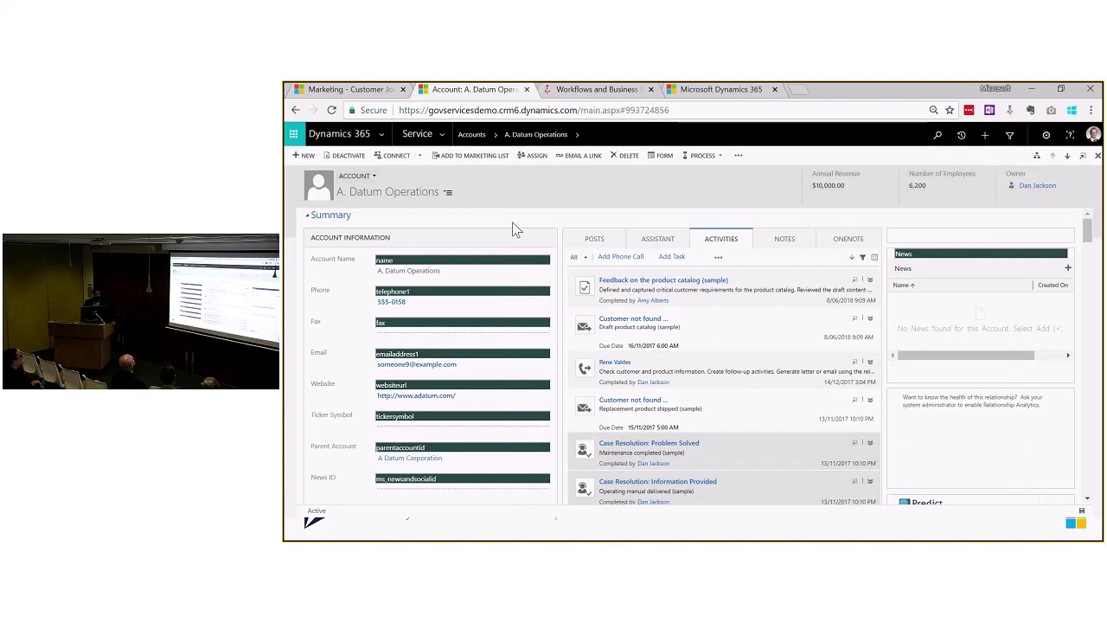
# Step: Clear the logical-name labels, show them again, clear them once more, and close Level up
pyautogui.click(1010, 111)
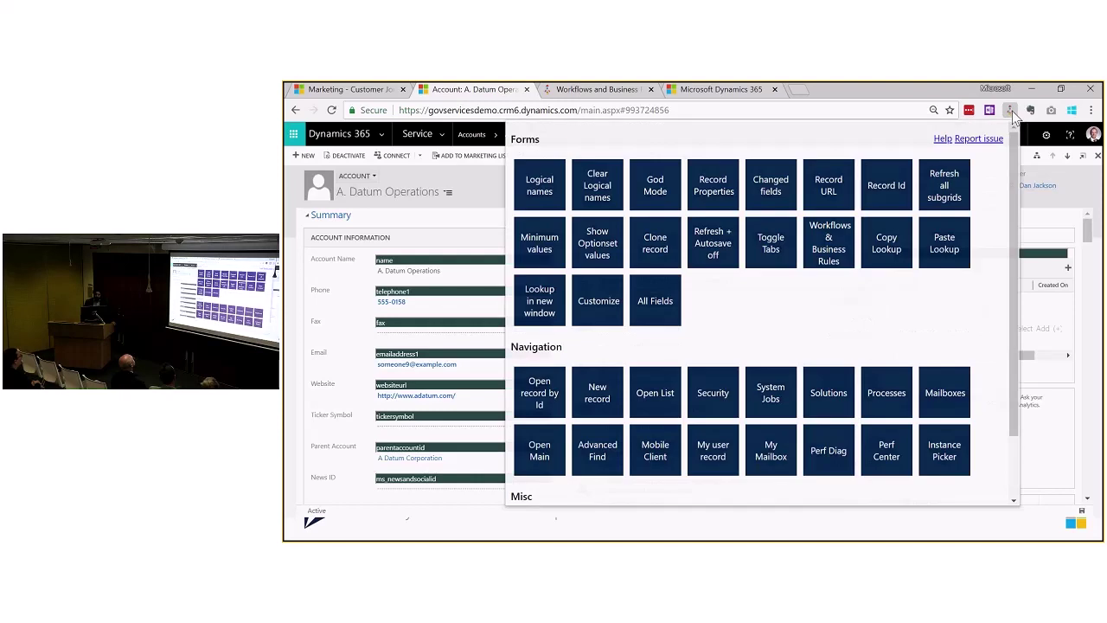
pyautogui.click(603, 200)
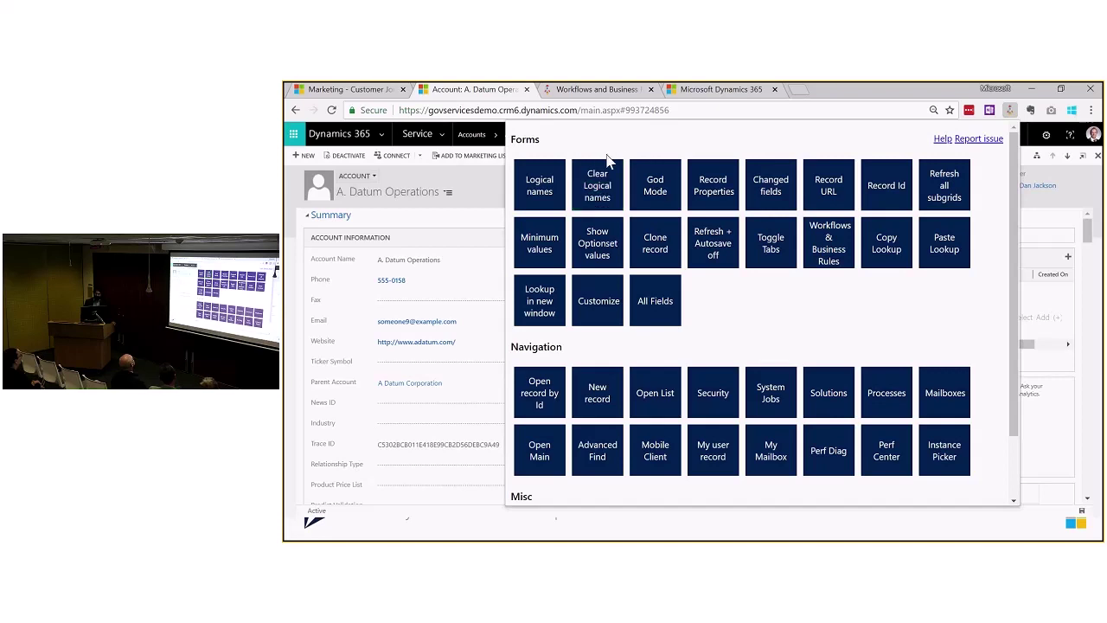
pyautogui.click(539, 189)
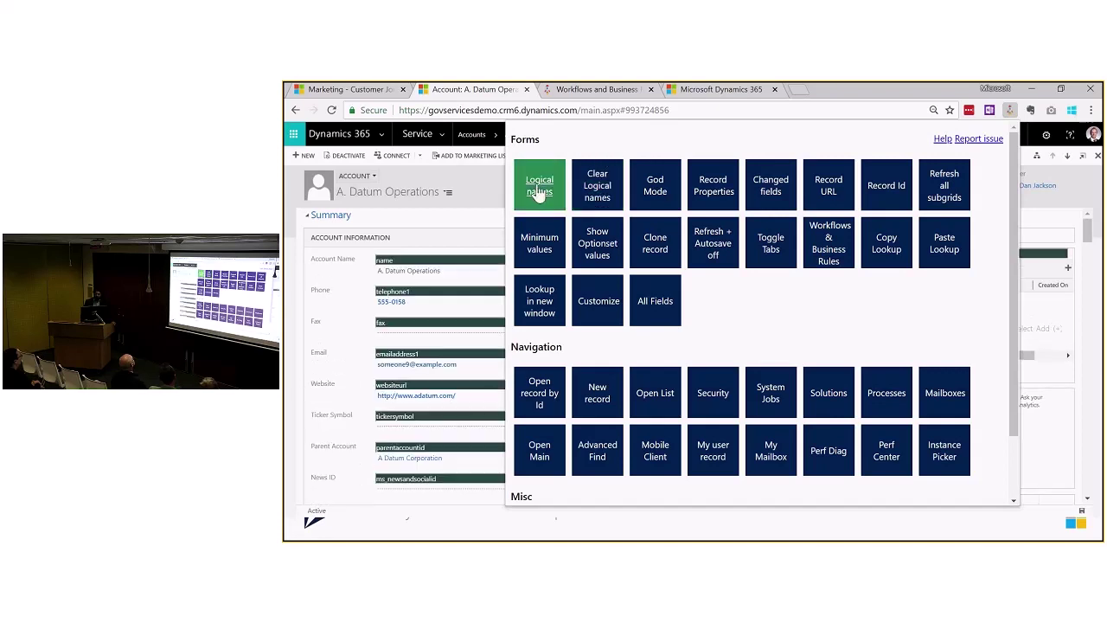
pyautogui.click(597, 193)
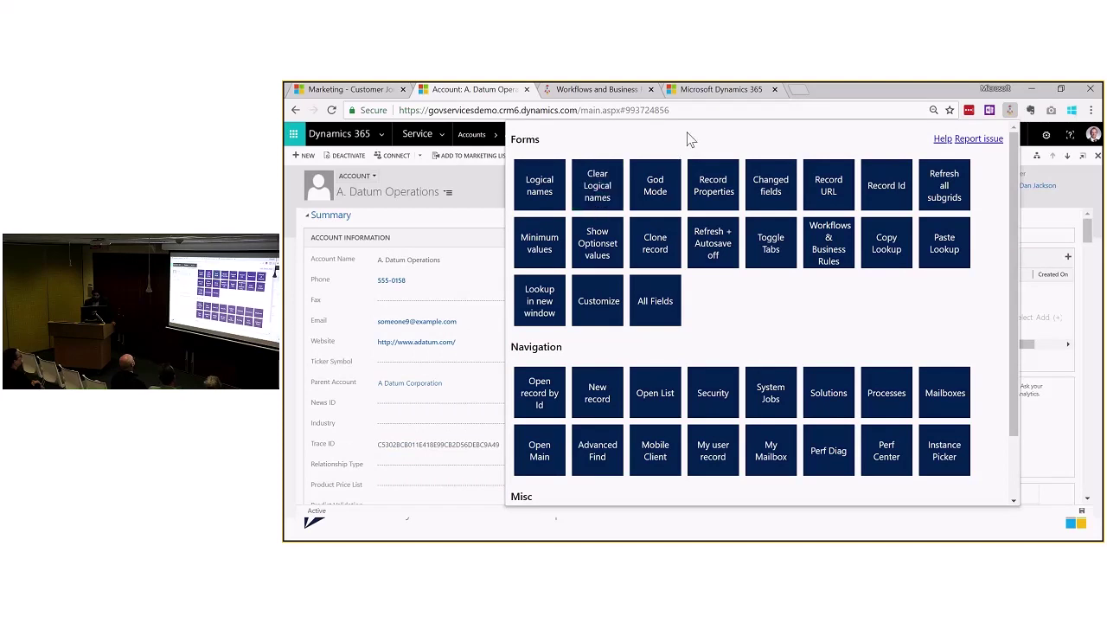
pyautogui.click(461, 185)
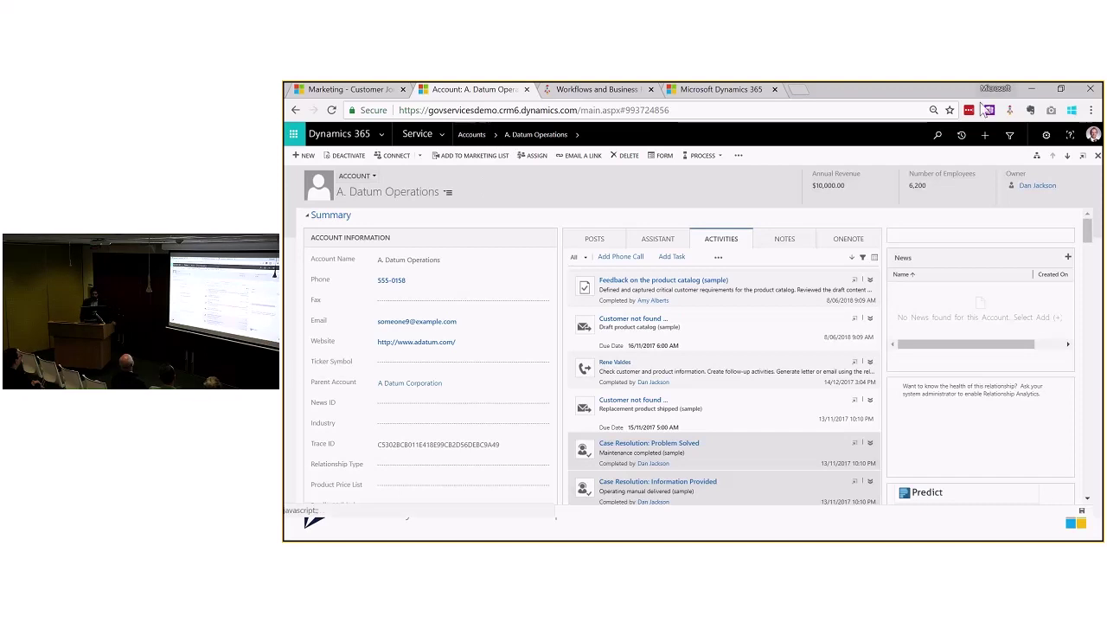
# Step: Start a new account, fill its required fields with Level up Minimum values ('string'), and save
pyautogui.click(302, 157)
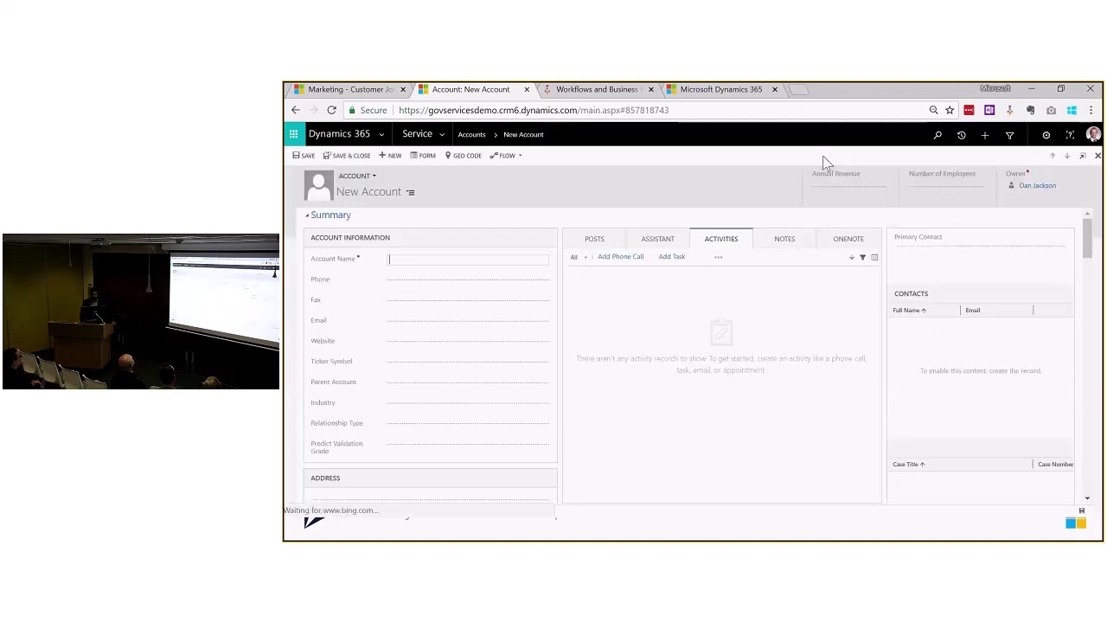
pyautogui.click(1009, 110)
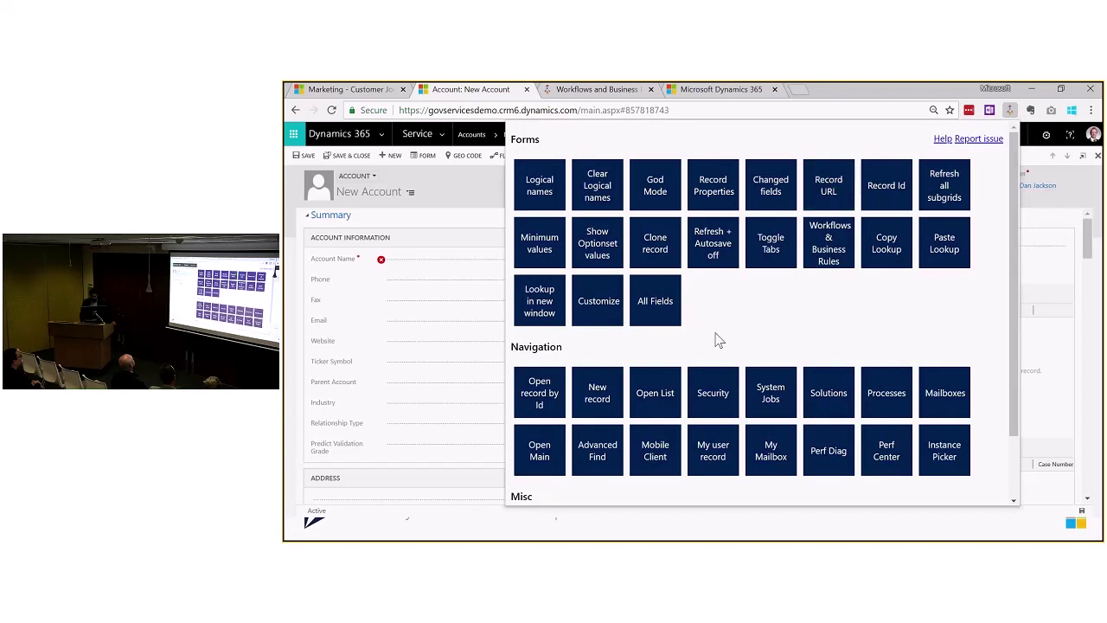
pyautogui.click(539, 250)
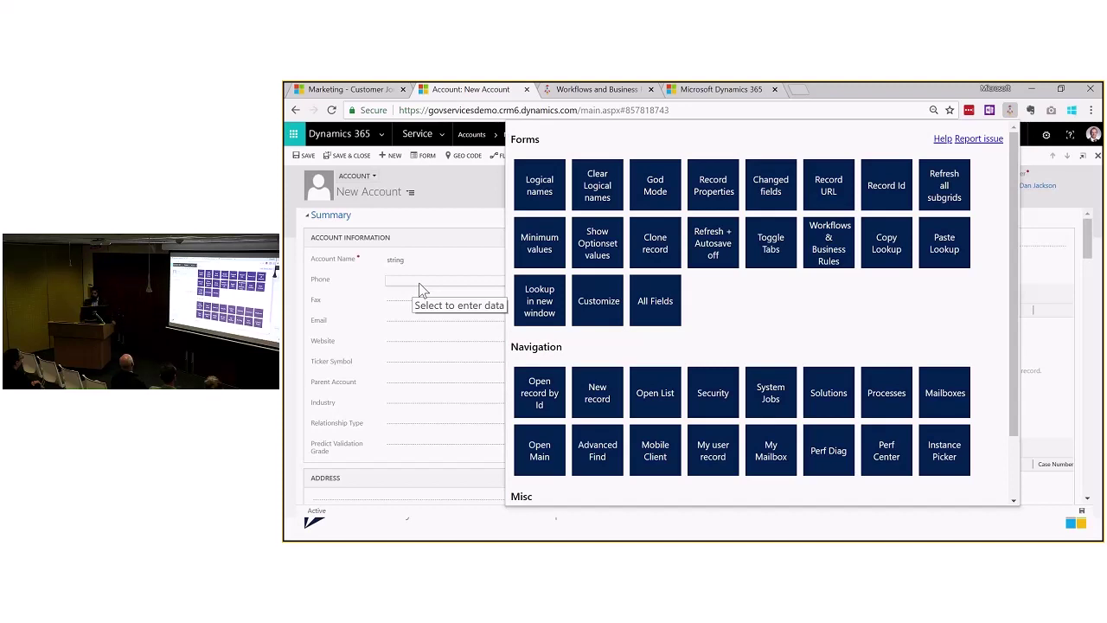
pyautogui.click(1081, 517)
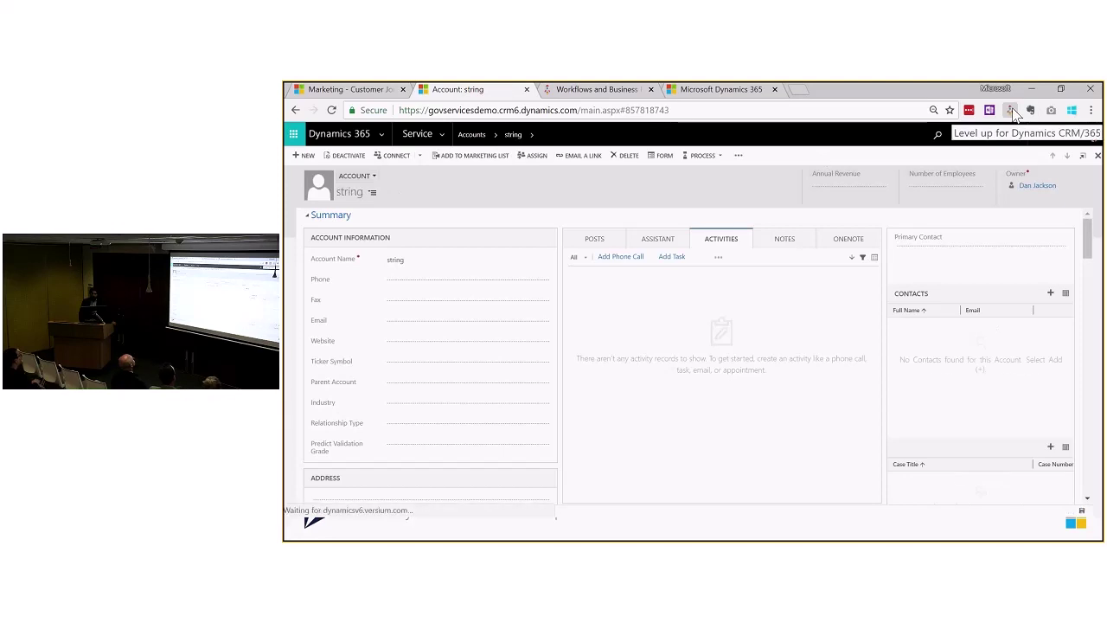
# Step: Enable God Mode on the 'string' account, scroll to fields like News ID and Trace ID, and reopen Level up
pyautogui.click(1010, 110)
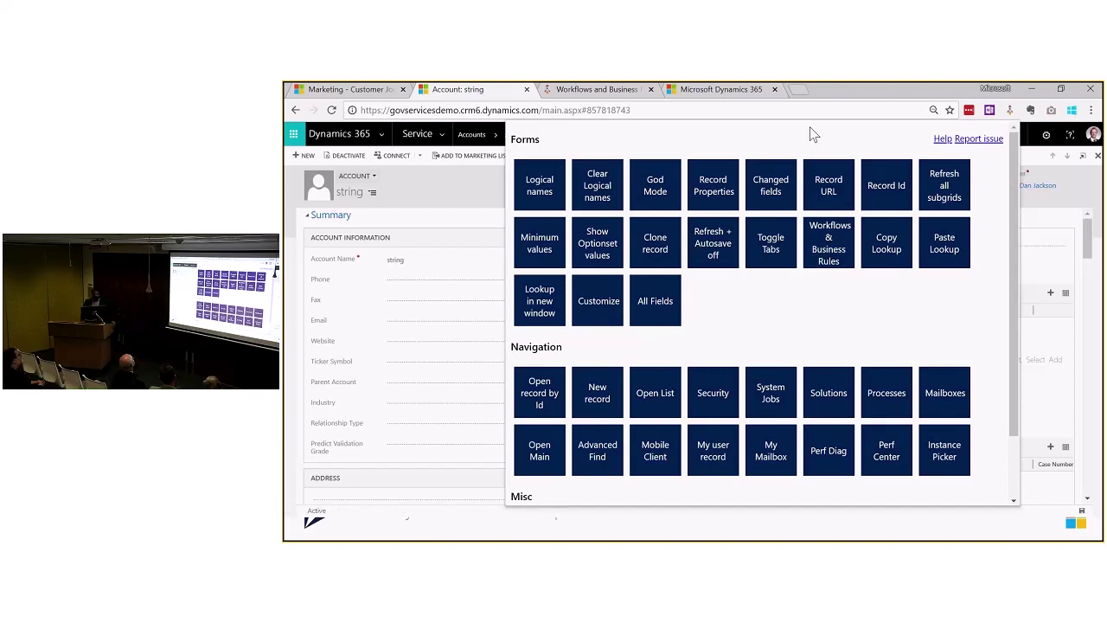
pyautogui.click(665, 186)
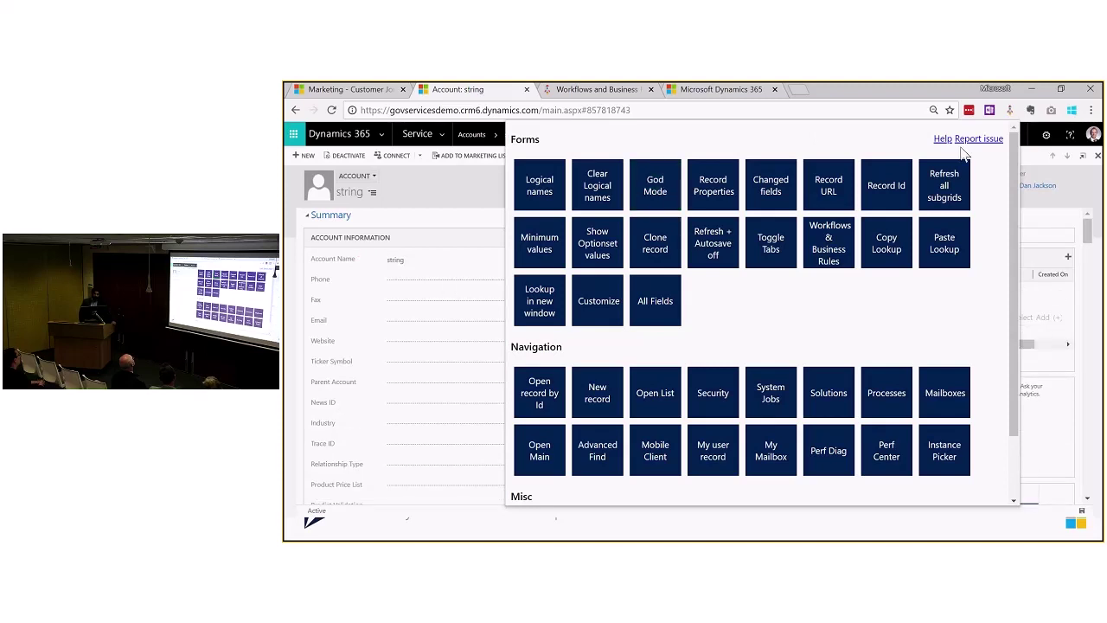
pyautogui.click(1099, 183)
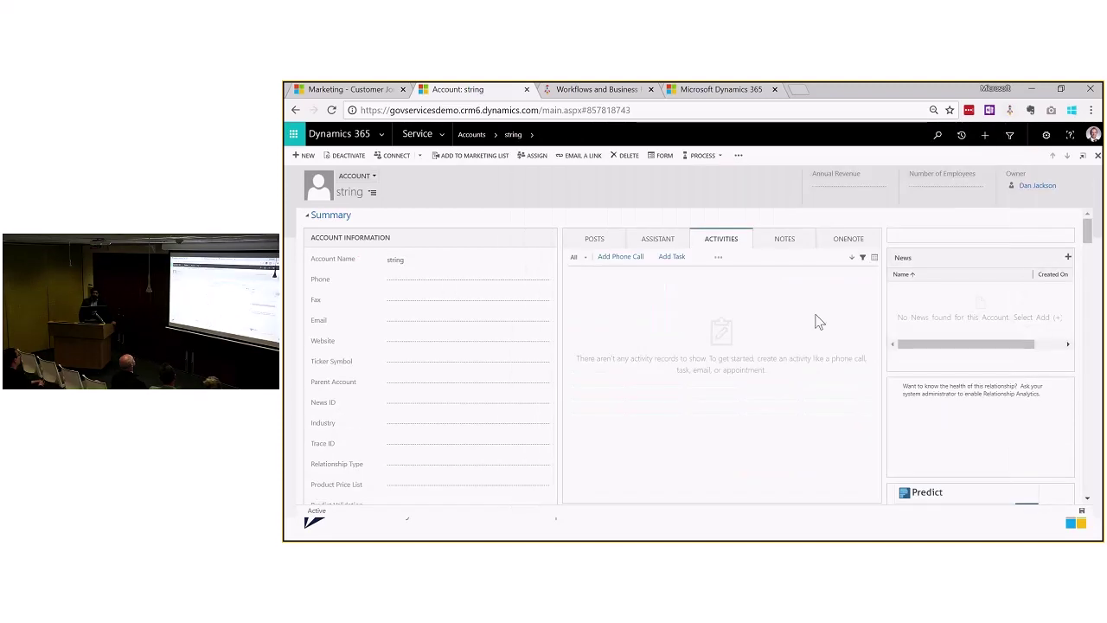
pyautogui.scroll(-1, 819, 323)
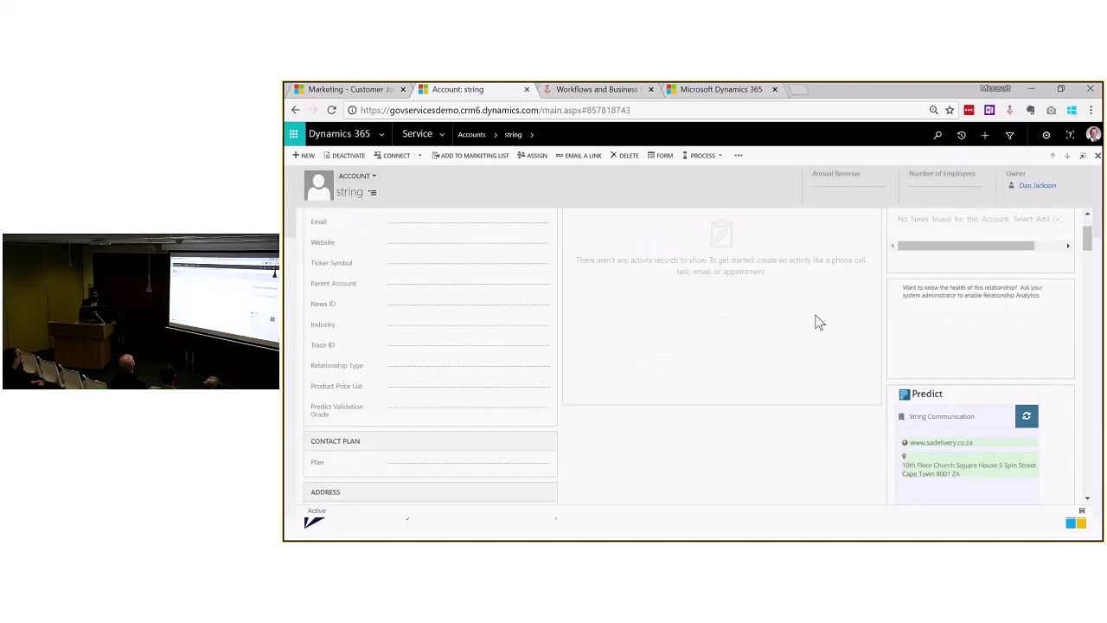
pyautogui.scroll(-2, 820, 322)
pyautogui.scroll(-4, 819, 323)
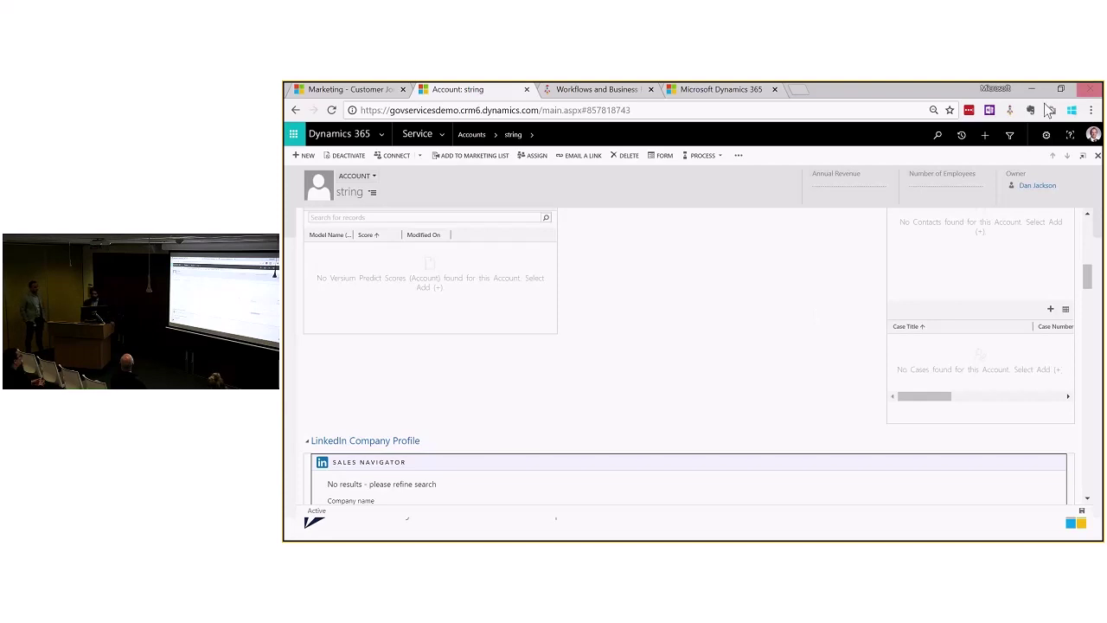
pyautogui.click(1010, 110)
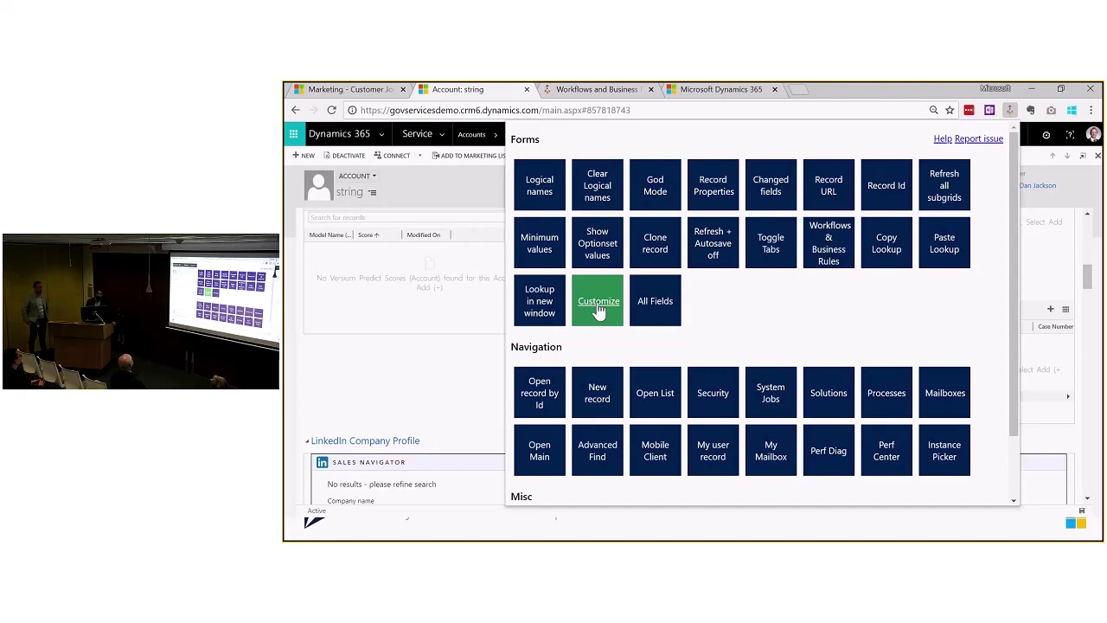
pyautogui.click(598, 308)
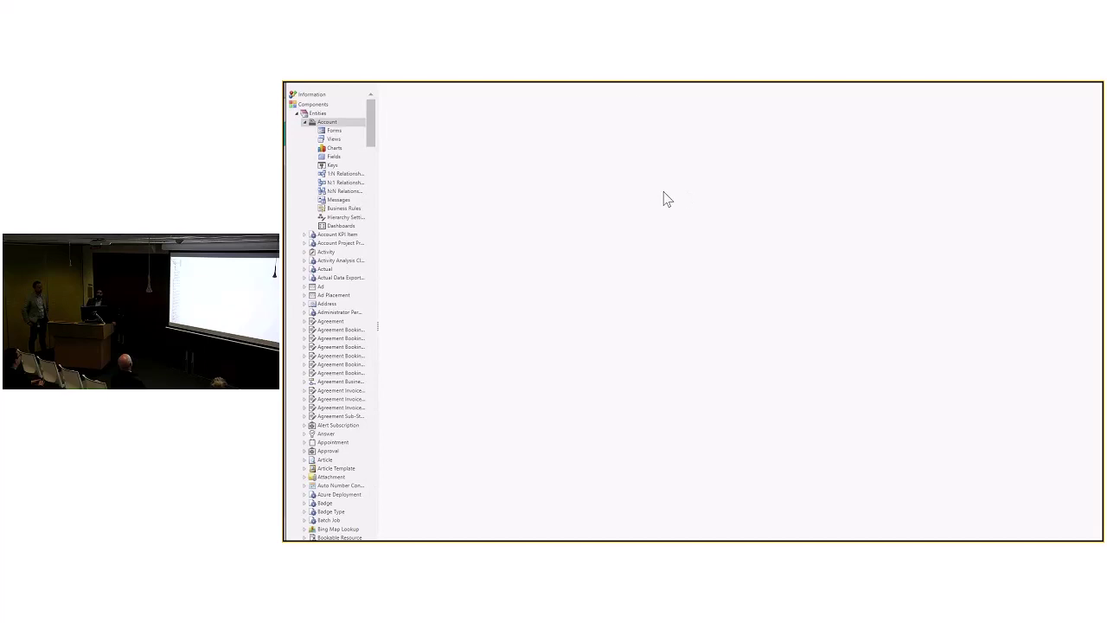
pyautogui.click(635, 85)
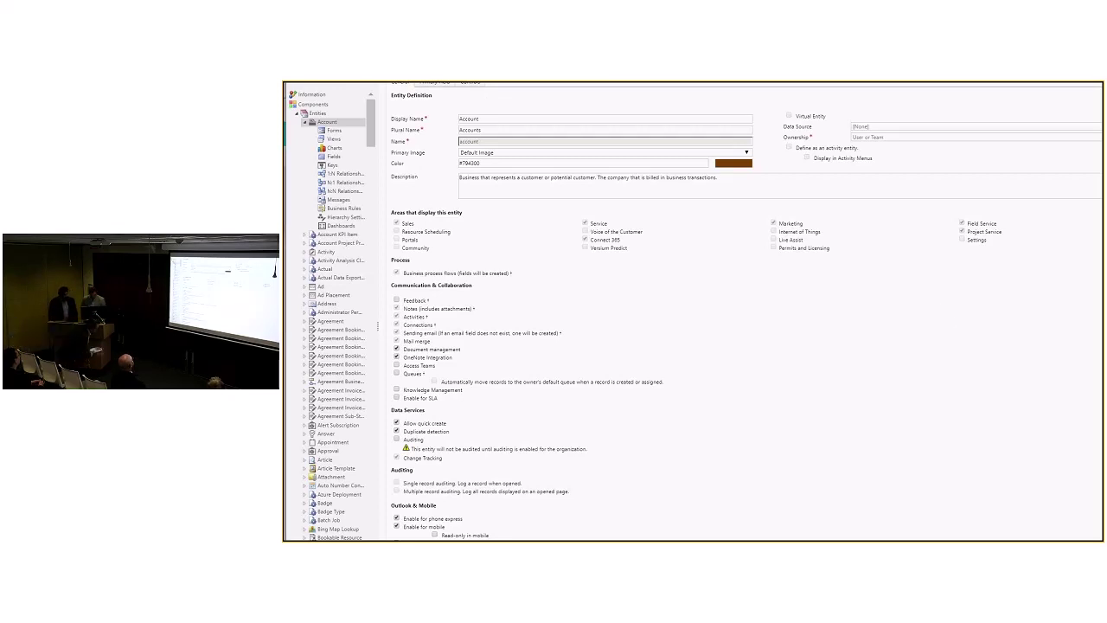
pyautogui.hotkey('alt', 'Tab')
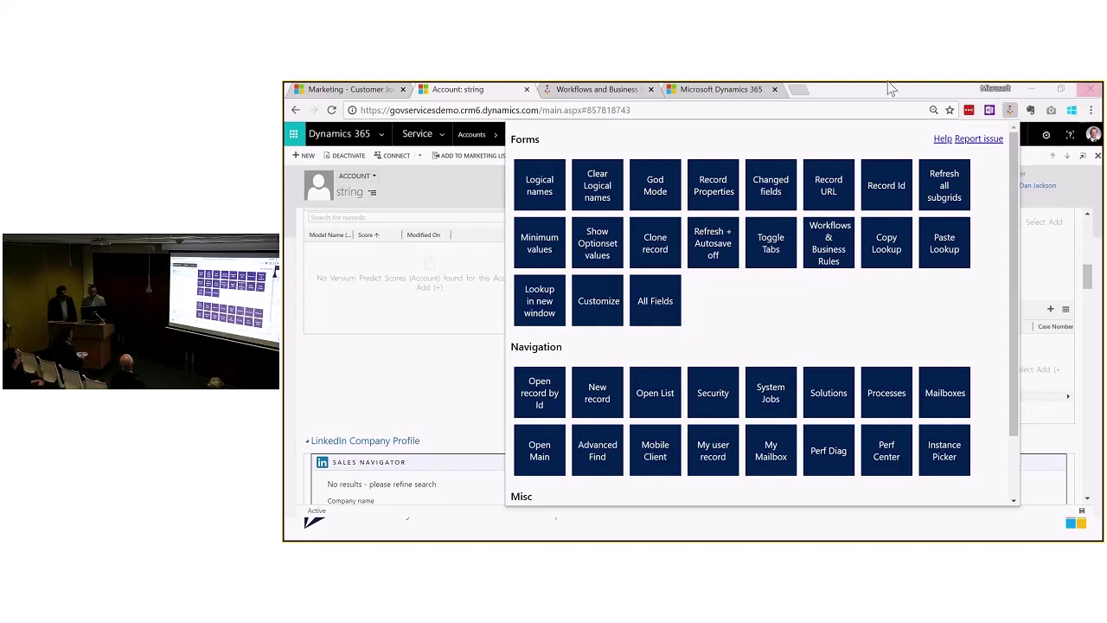
# Step: Dismiss the Level up panel and close the account and Workflows & Business Rules tabs
pyautogui.click(523, 95)
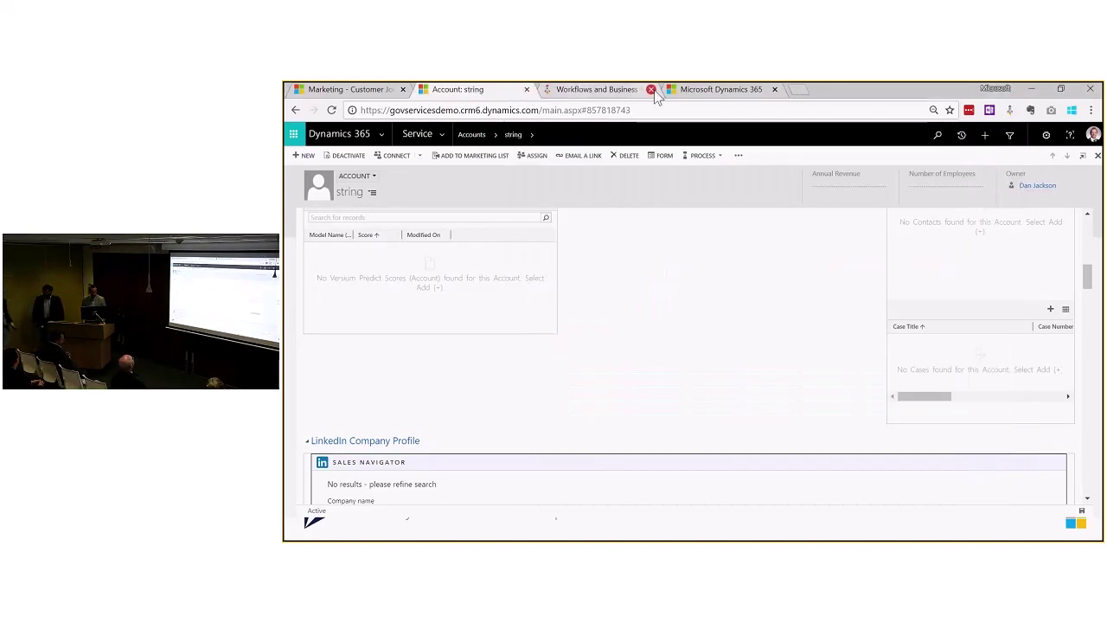
pyautogui.click(653, 91)
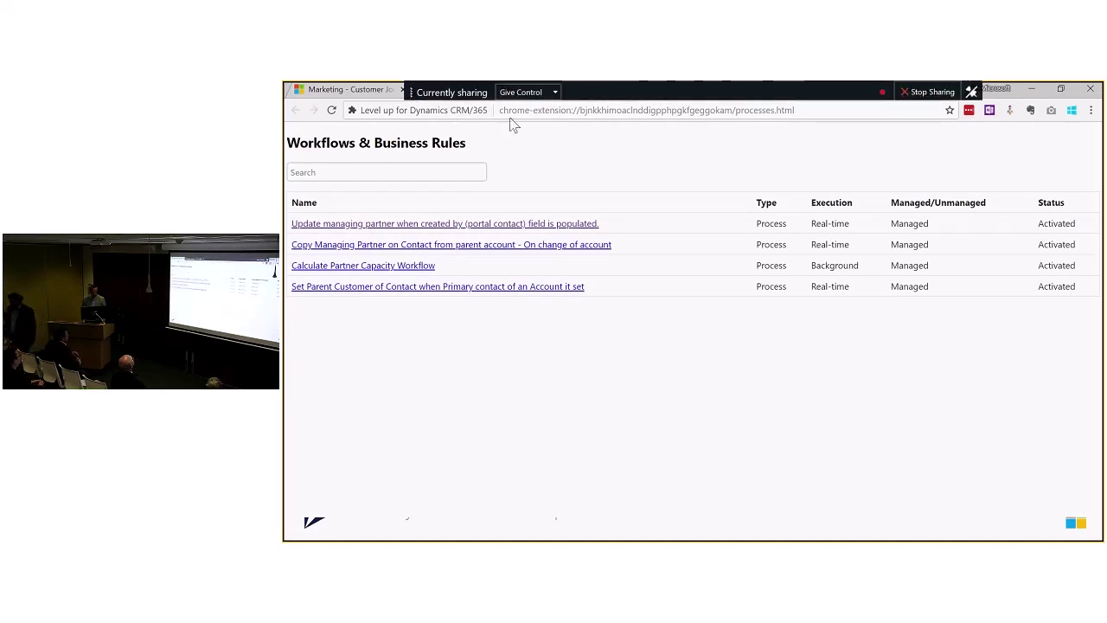
pyautogui.click(527, 92)
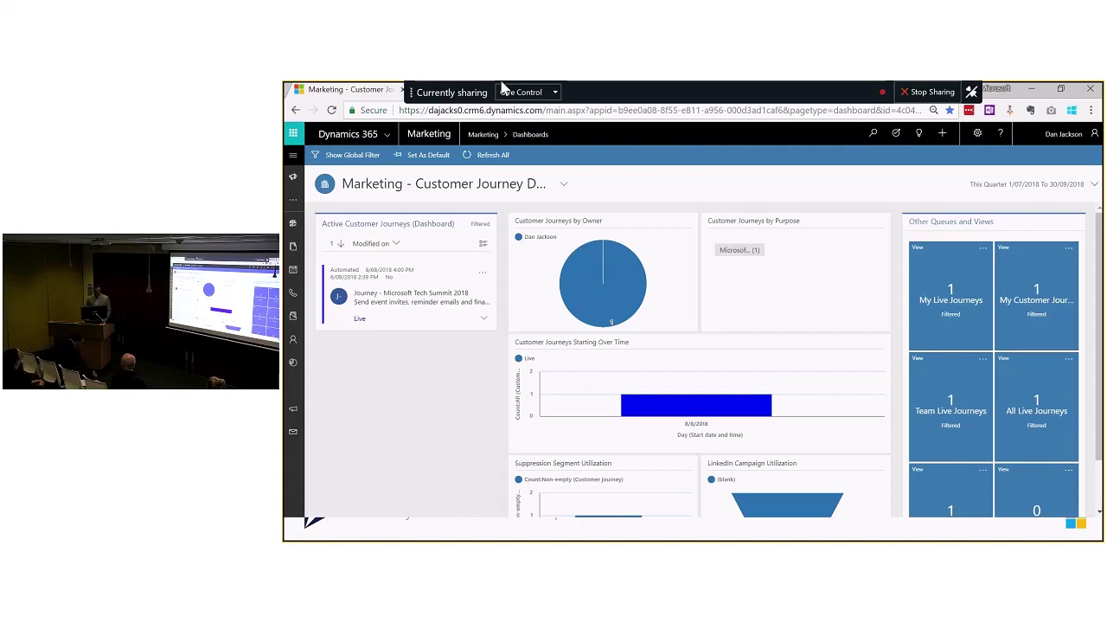
# Step: Switch back to the PowerPoint deck on slide 8, 'Chrome Add-In', and maximize its window
pyautogui.click(949, 90)
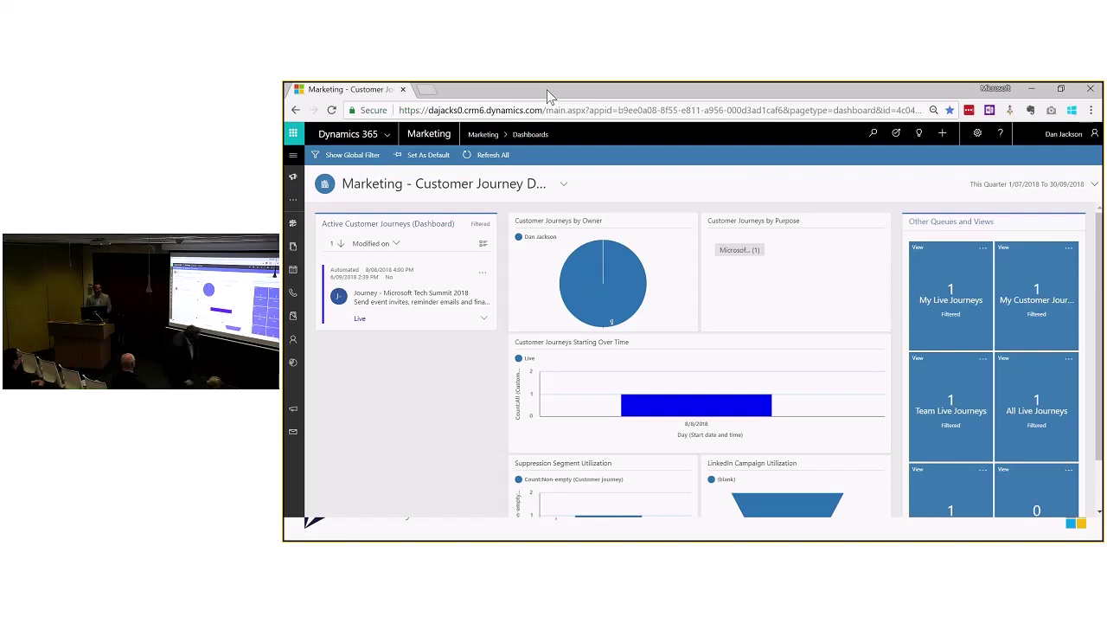
pyautogui.moveTo(563, 88)
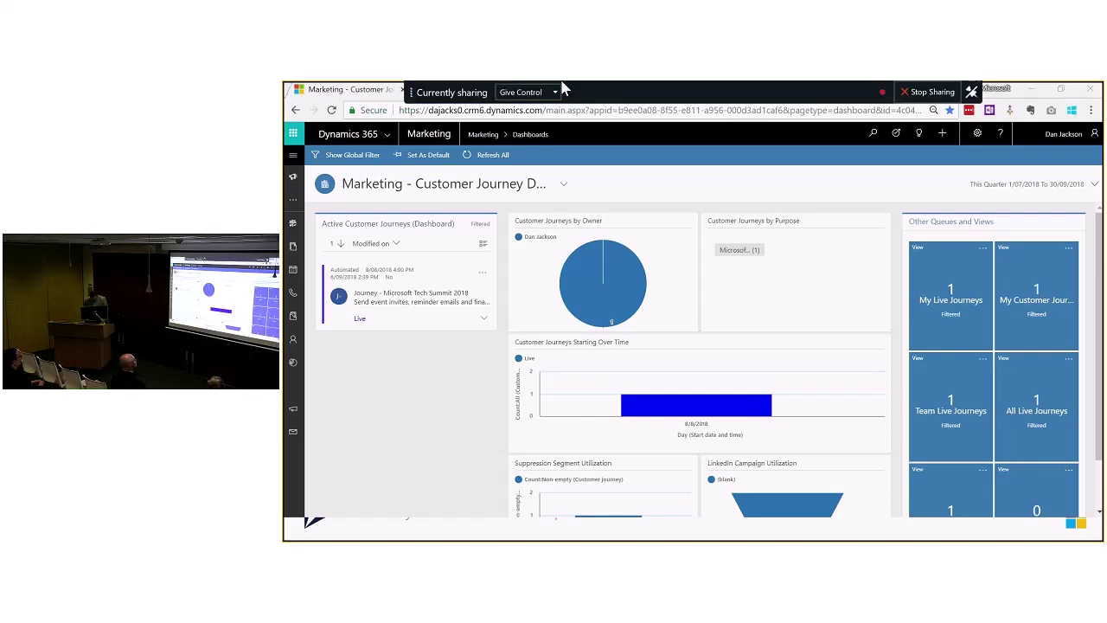
pyautogui.hotkey('alt', 'Tab')
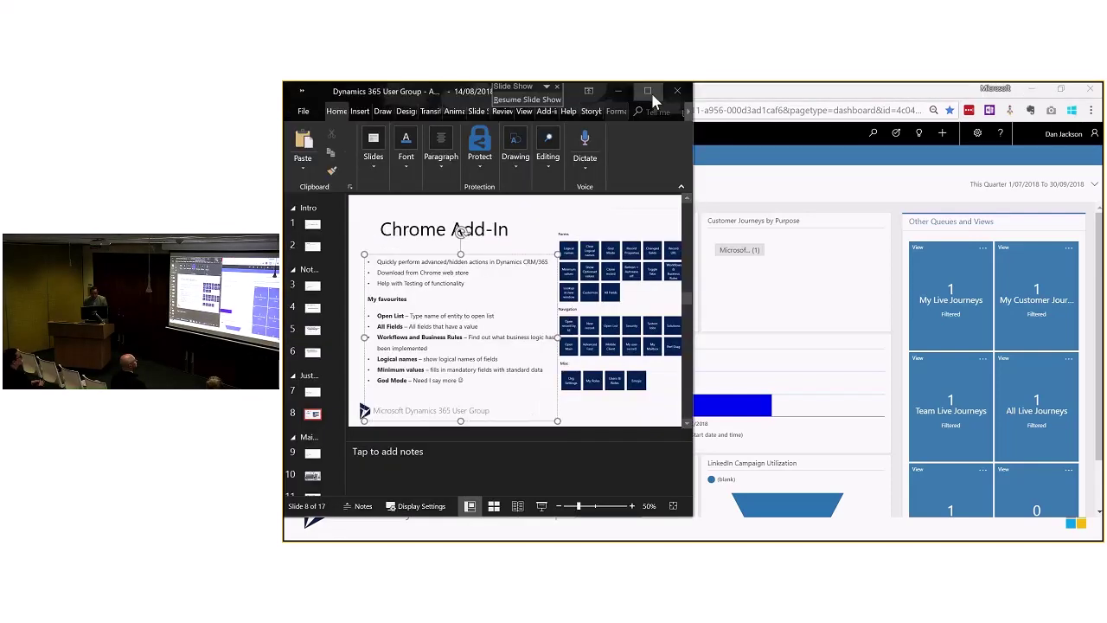
pyautogui.click(650, 92)
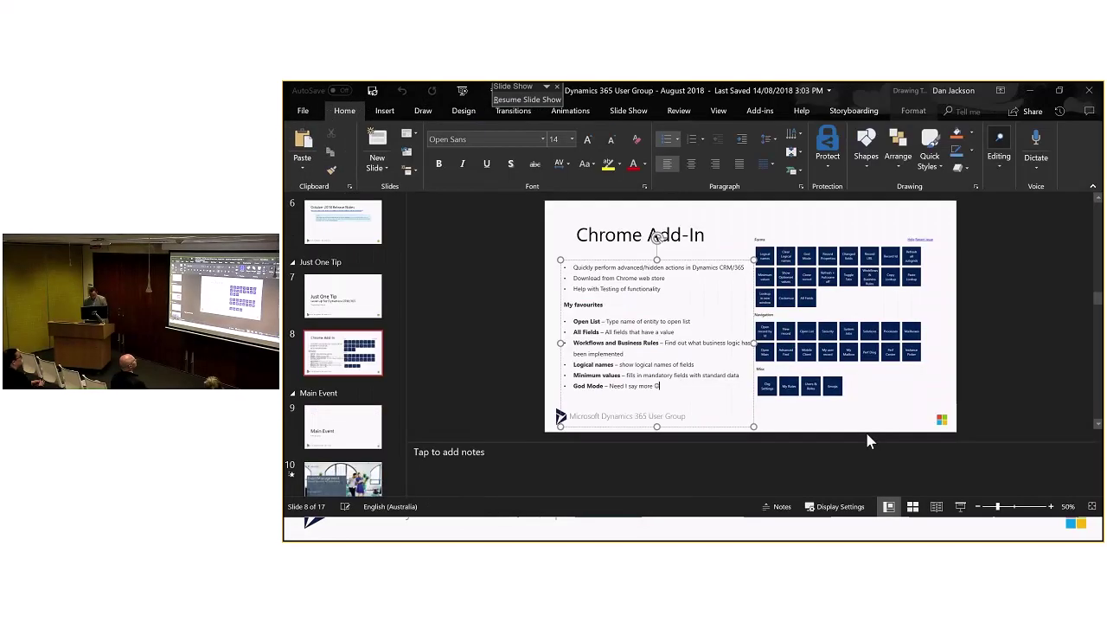
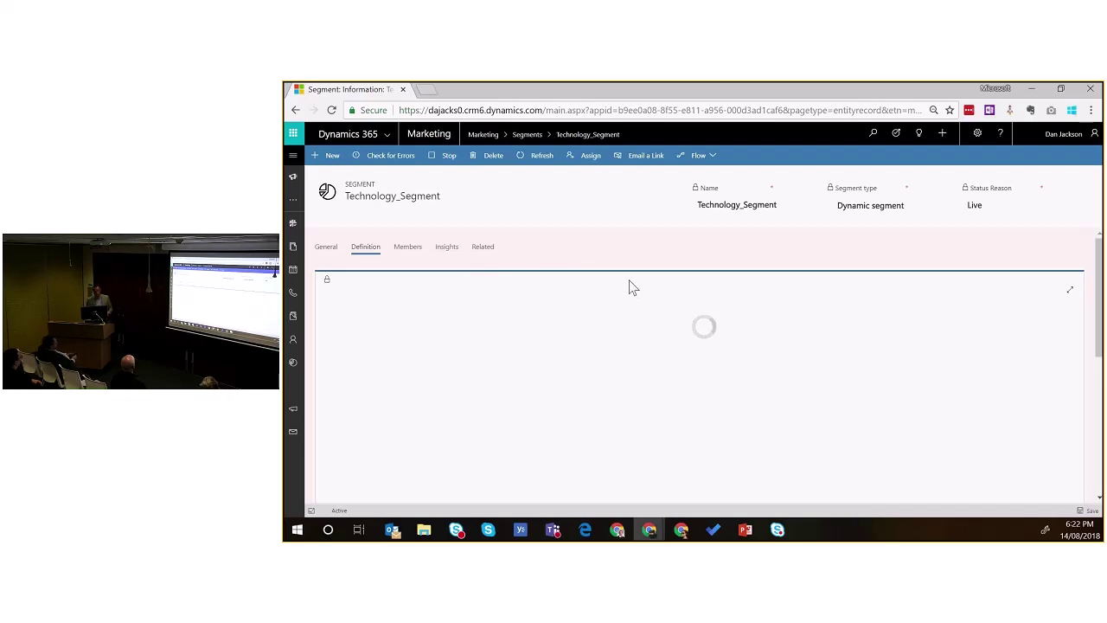
# Step: View Technology_Segment's member contacts, return to its definition, and bring up the sitemap
pyautogui.click(408, 249)
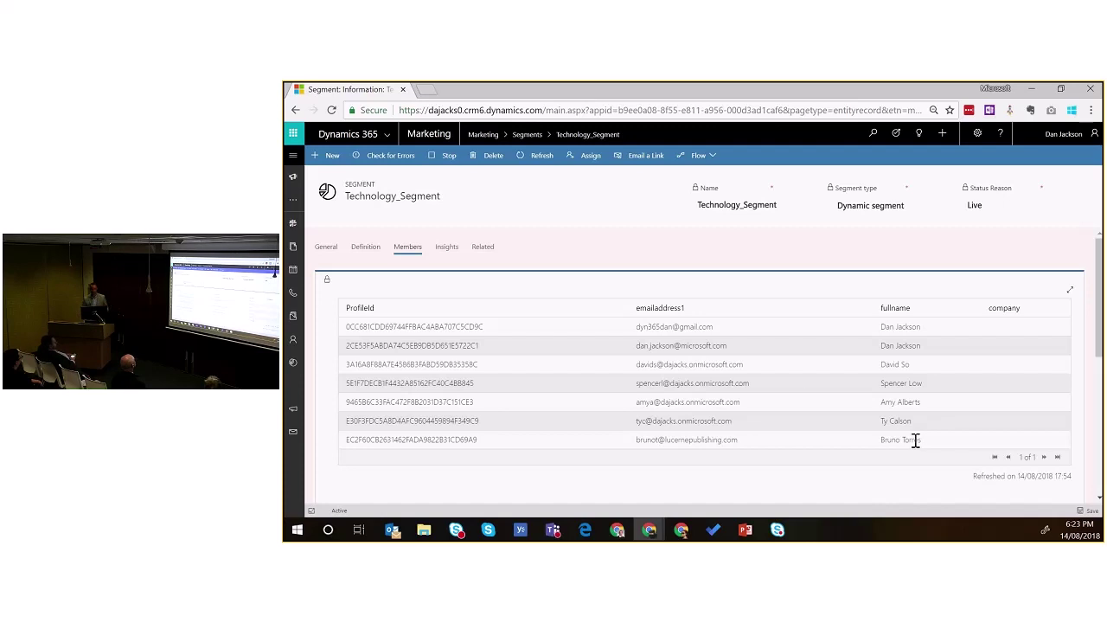
pyautogui.click(365, 249)
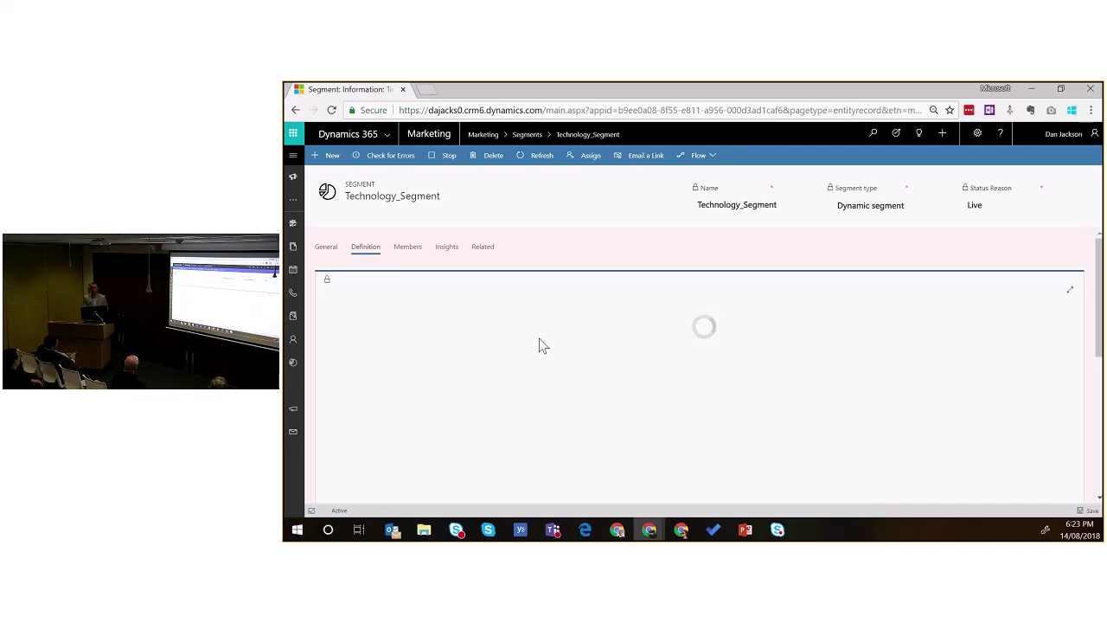
pyautogui.click(292, 158)
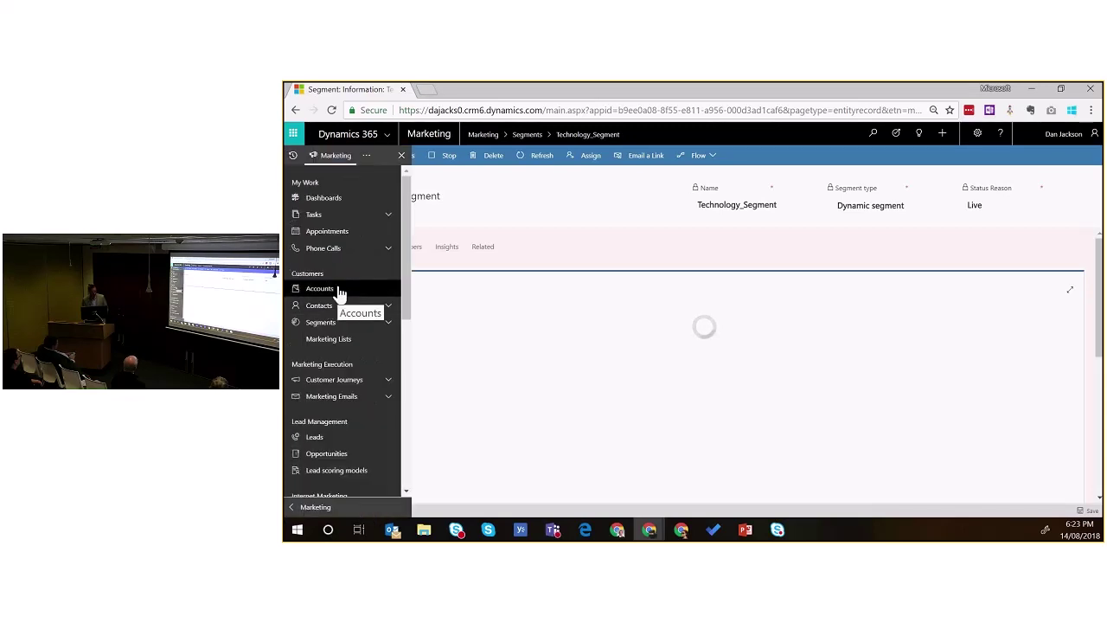
# Step: Open Journey - Microsoft Tech Summit 2018 and expand its invitation email tile to show the linked event
pyautogui.click(365, 380)
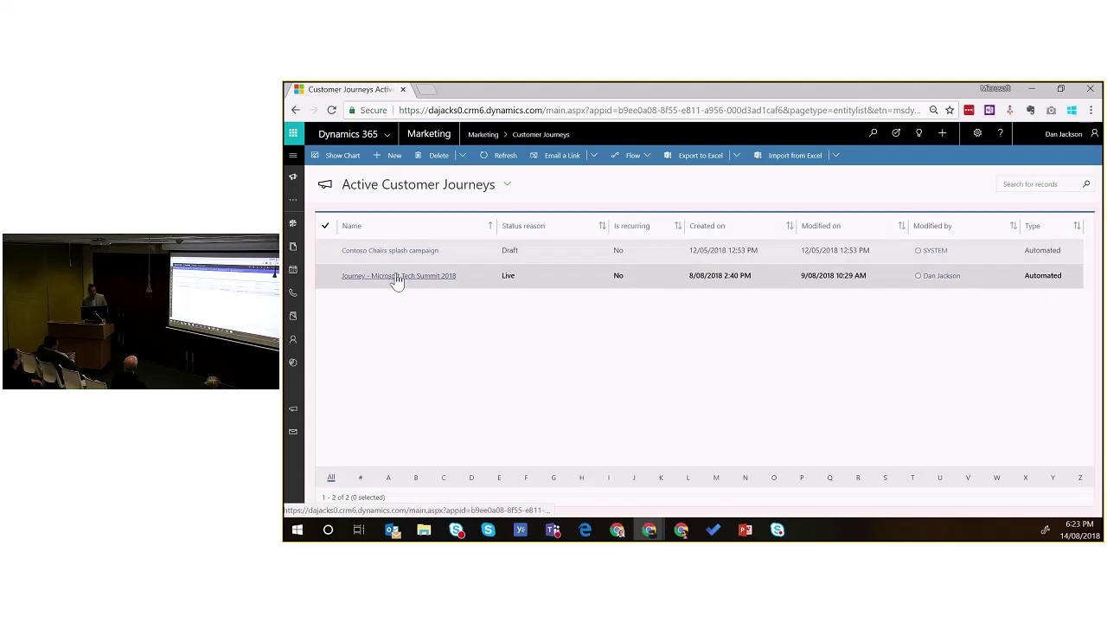
pyautogui.click(397, 278)
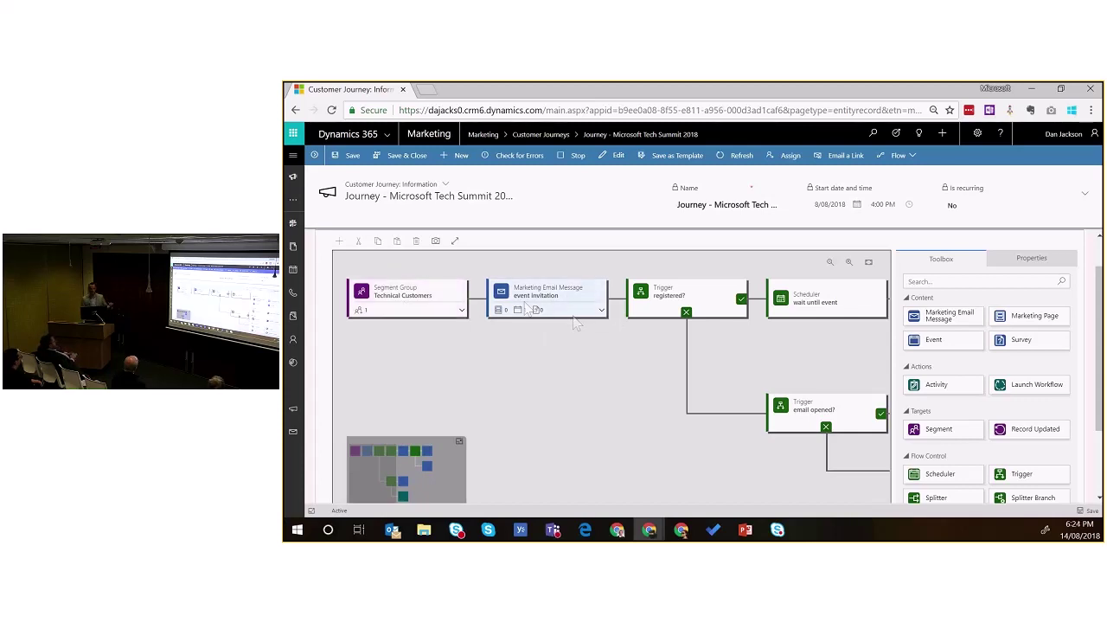
pyautogui.click(596, 308)
pyautogui.click(601, 309)
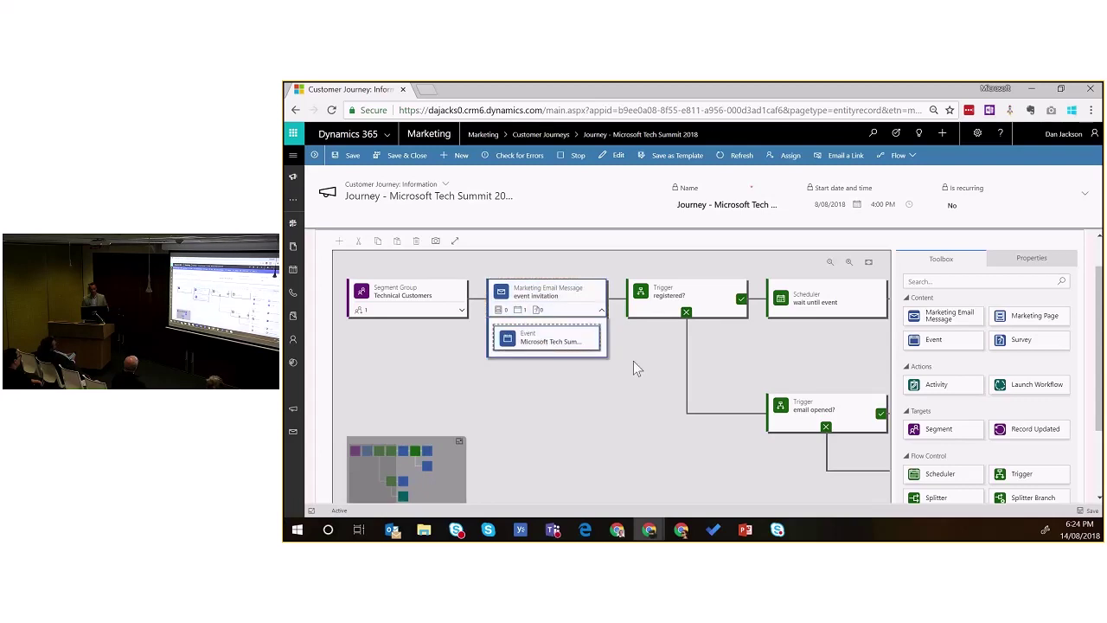
pyautogui.click(293, 158)
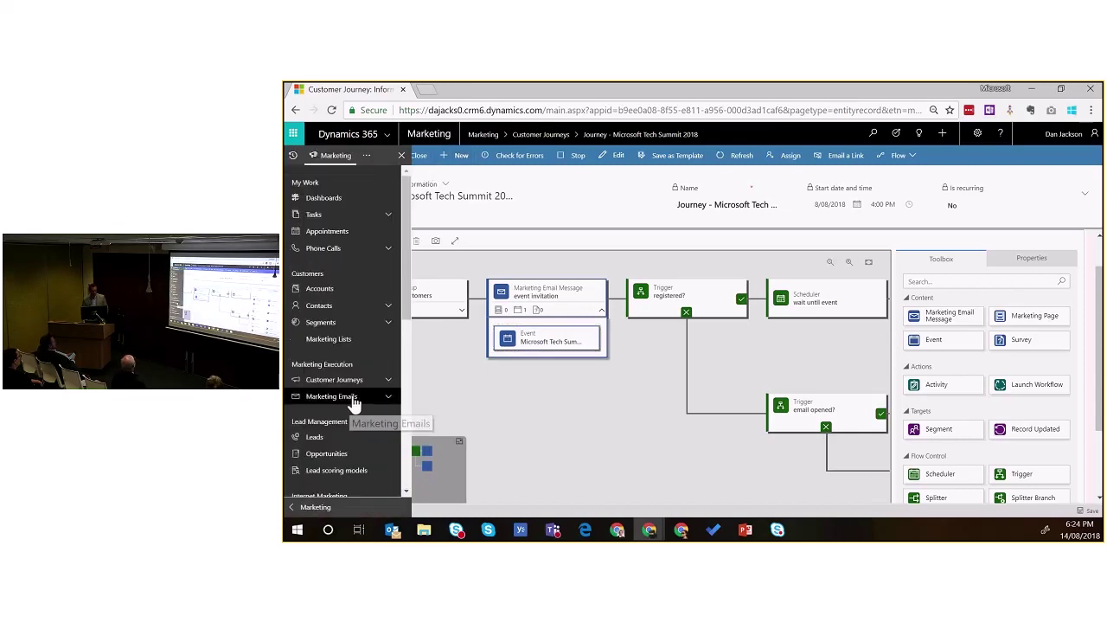
# Step: Open the Microsoft Tech Summit Invite email and scroll its design to the Why you should attend section
pyautogui.click(352, 398)
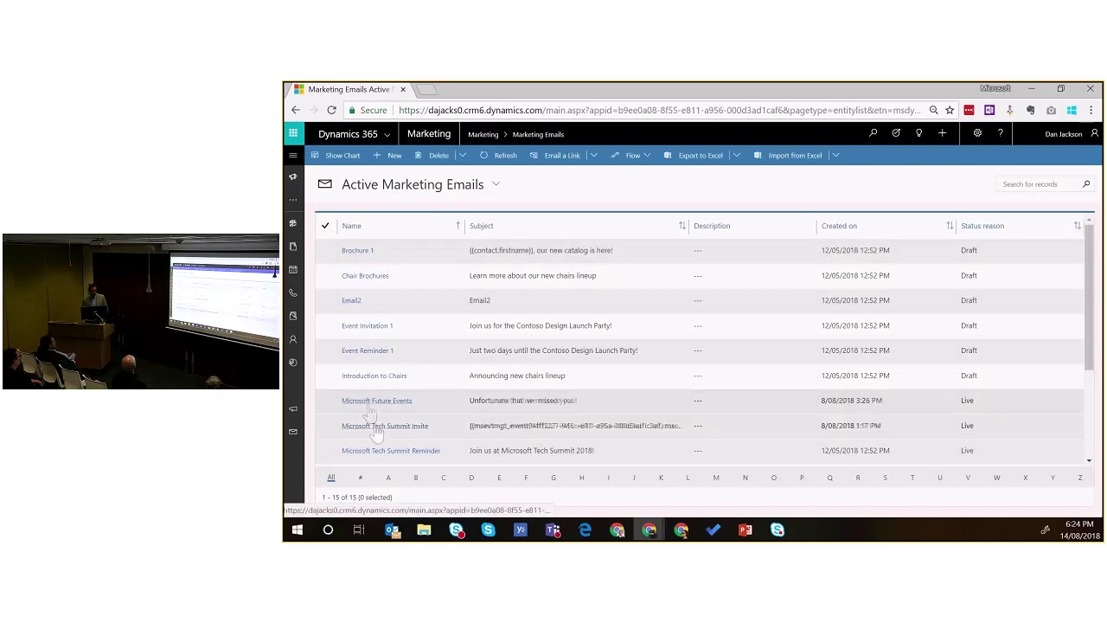
pyautogui.click(390, 427)
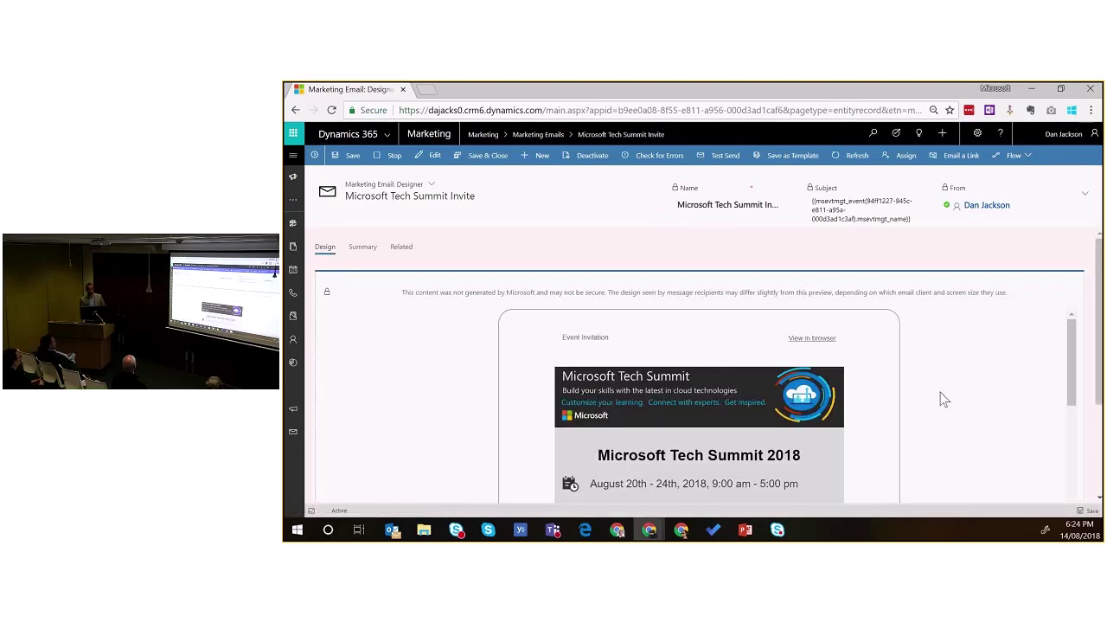
pyautogui.scroll(-3, 951, 398)
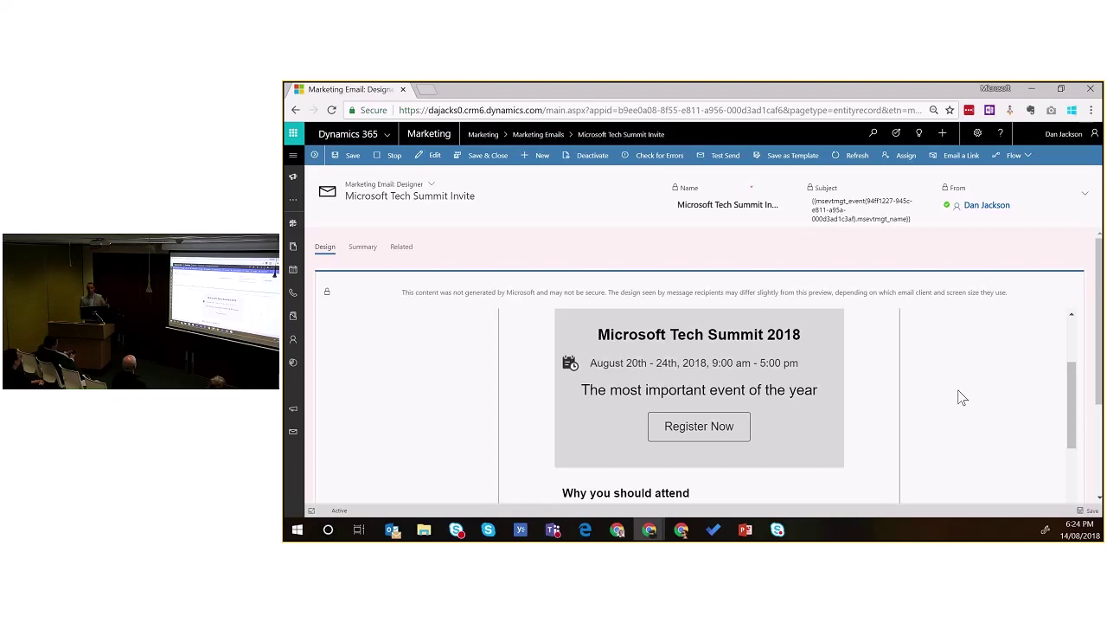
pyautogui.scroll(1, 952, 400)
pyautogui.scroll(2, 883, 391)
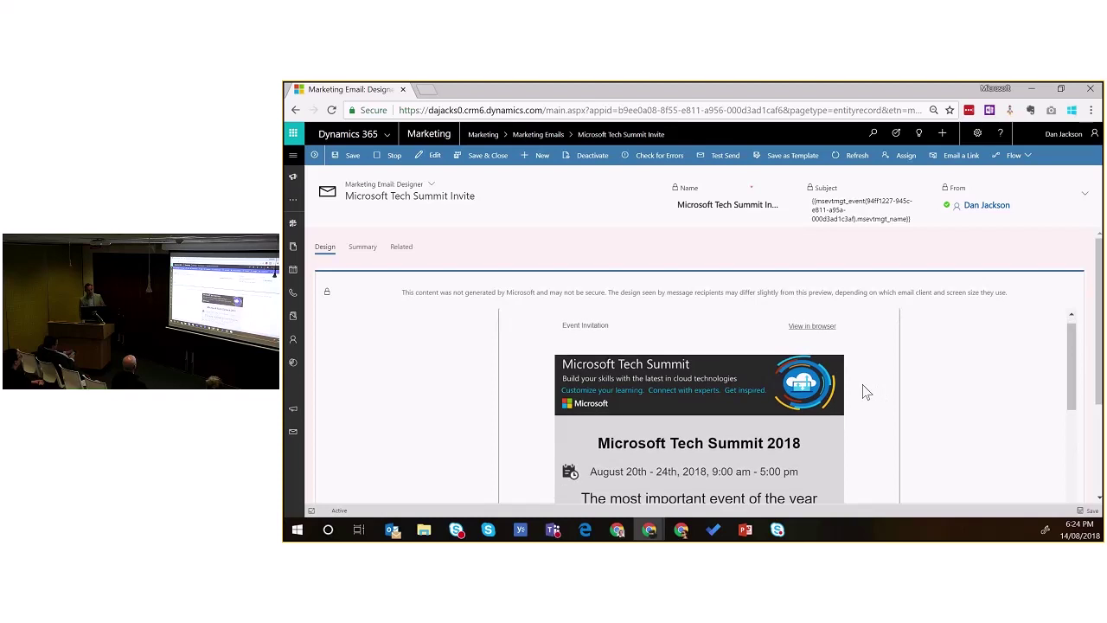
pyautogui.scroll(-1, 867, 392)
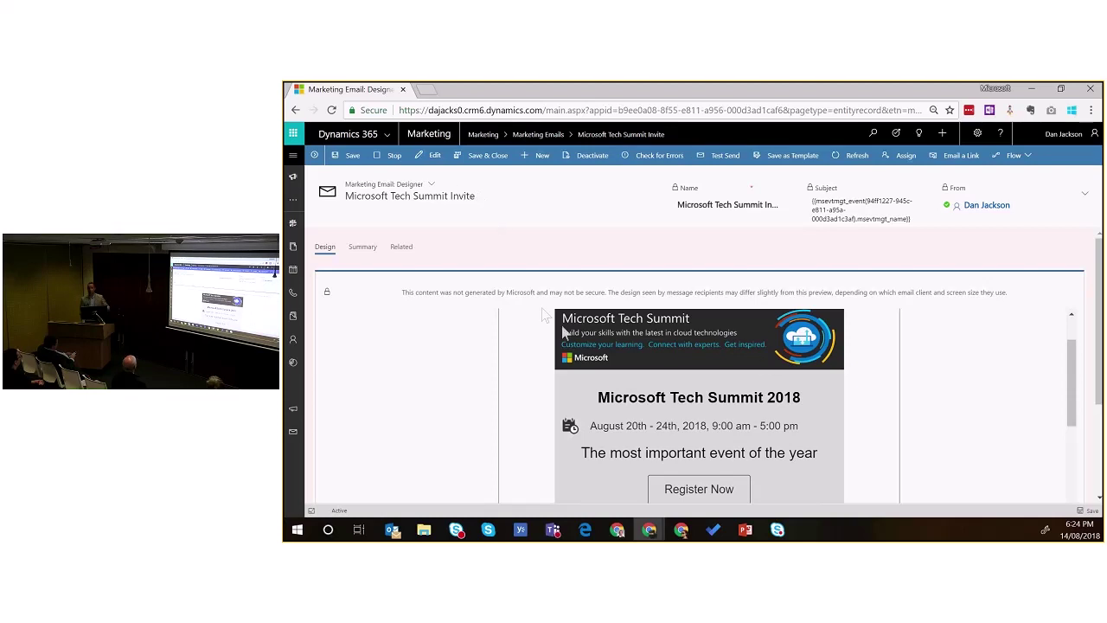
pyautogui.scroll(-2, 600, 340)
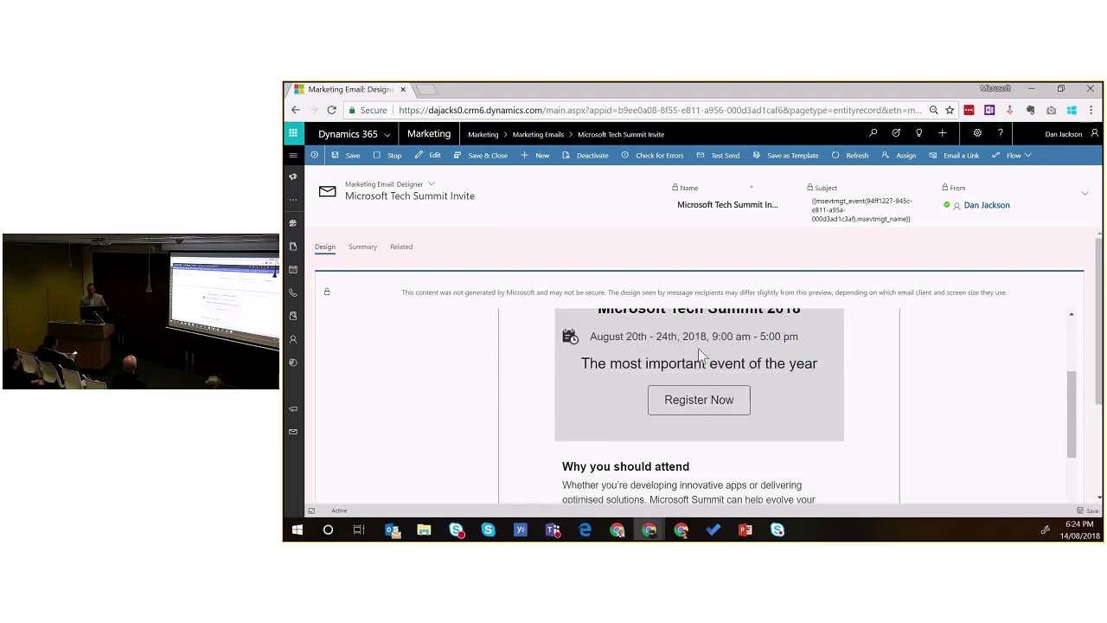
pyautogui.scroll(2, 709, 342)
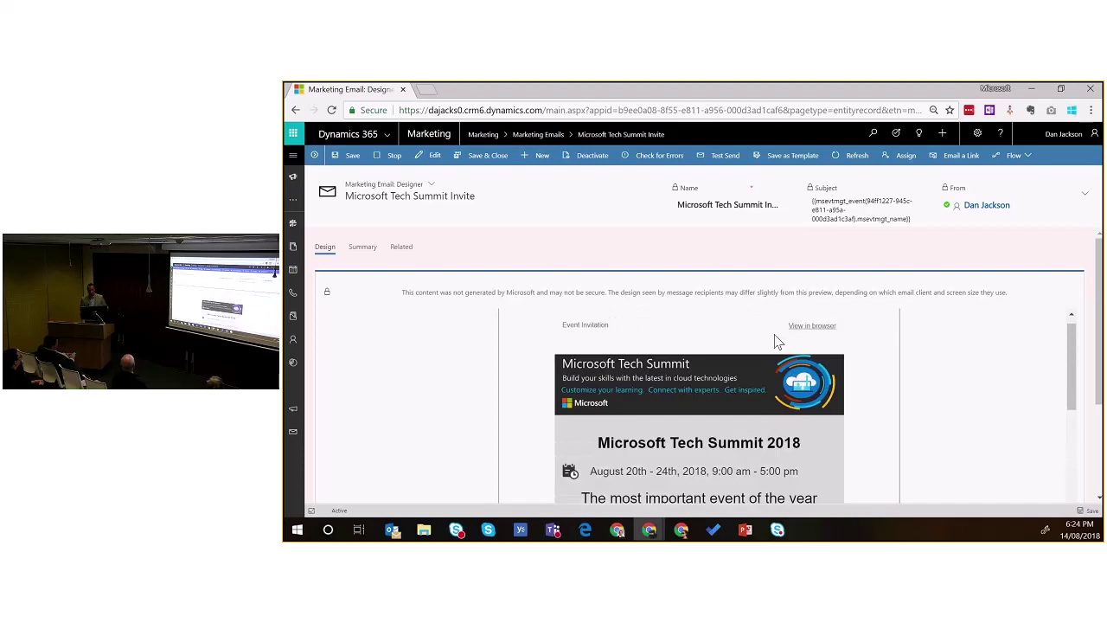
pyautogui.scroll(-2, 699, 420)
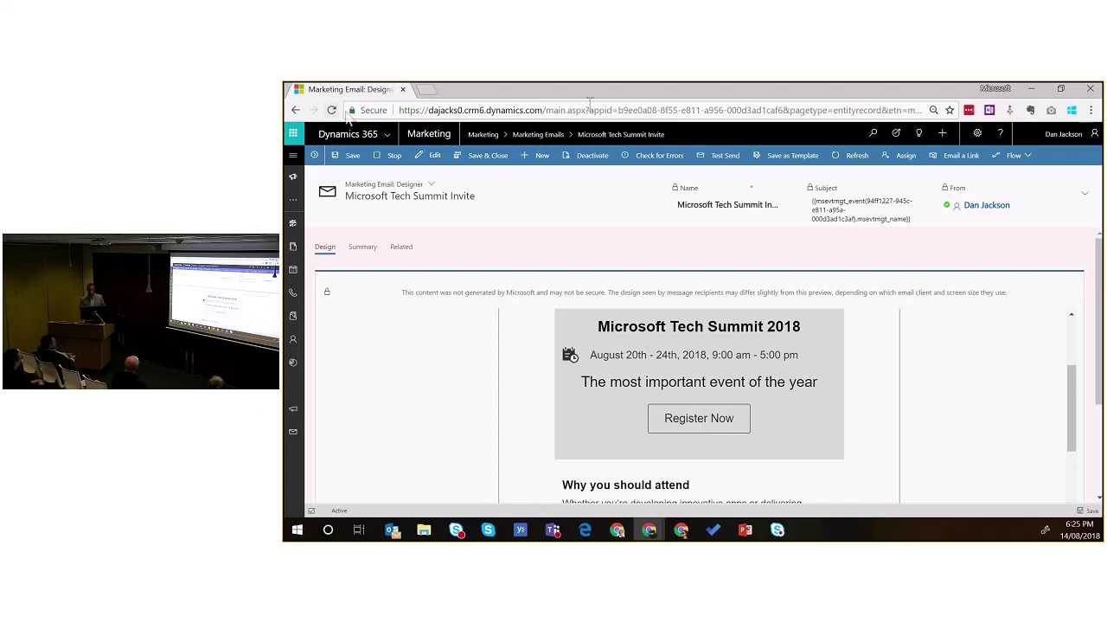
# Step: Return to the Tech Summit 2018 customer journey and pan the canvas across its steps
pyautogui.click(426, 89)
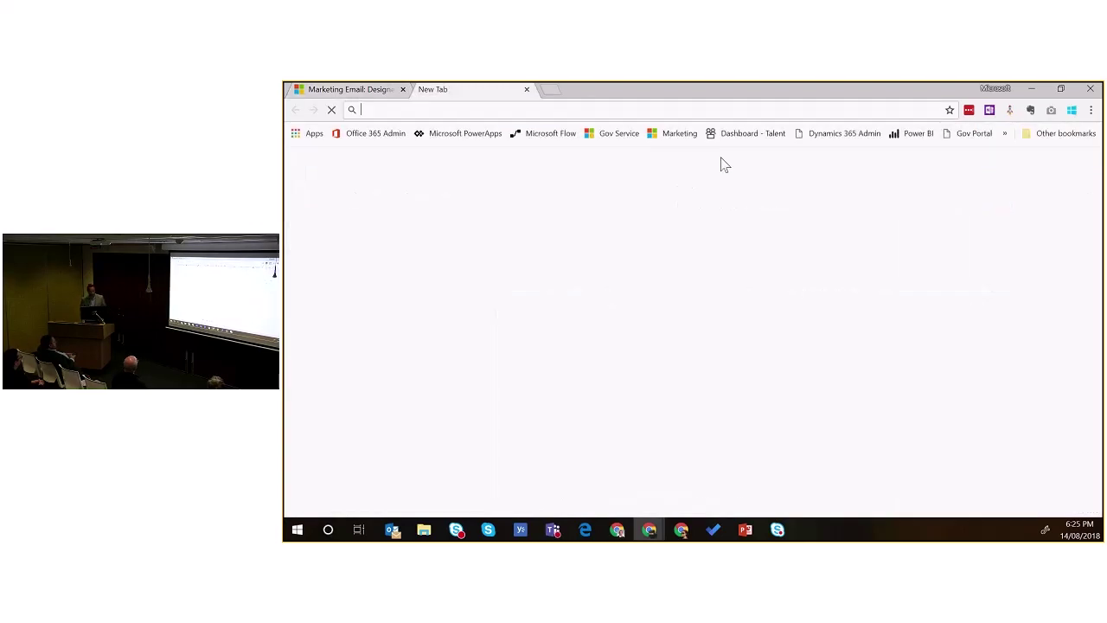
pyautogui.click(346, 89)
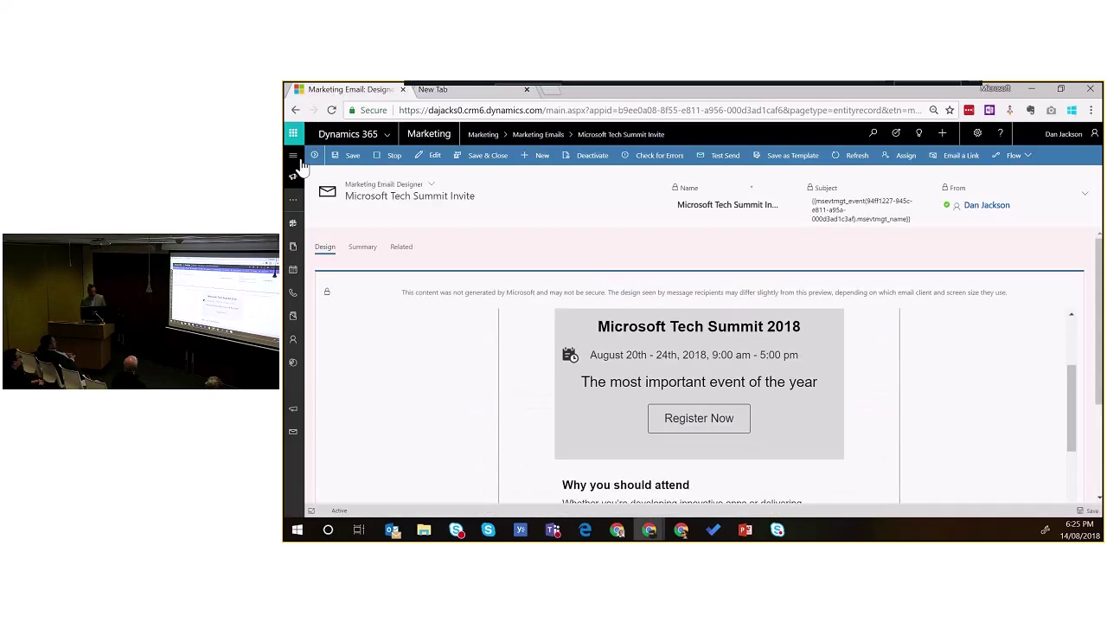
pyautogui.click(294, 157)
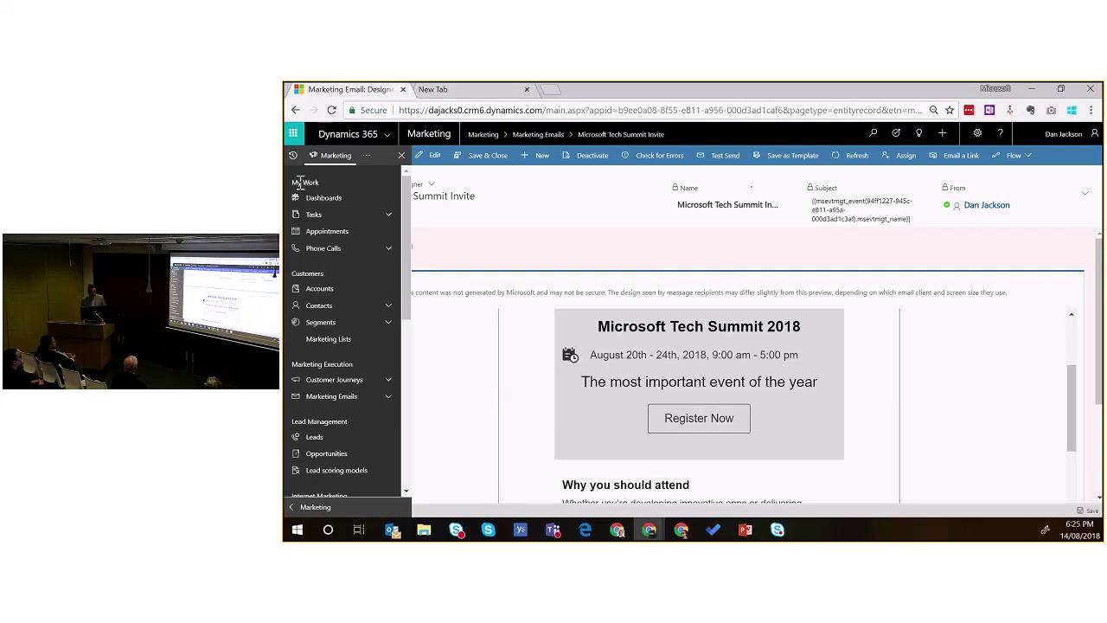
pyautogui.click(360, 381)
pyautogui.click(346, 396)
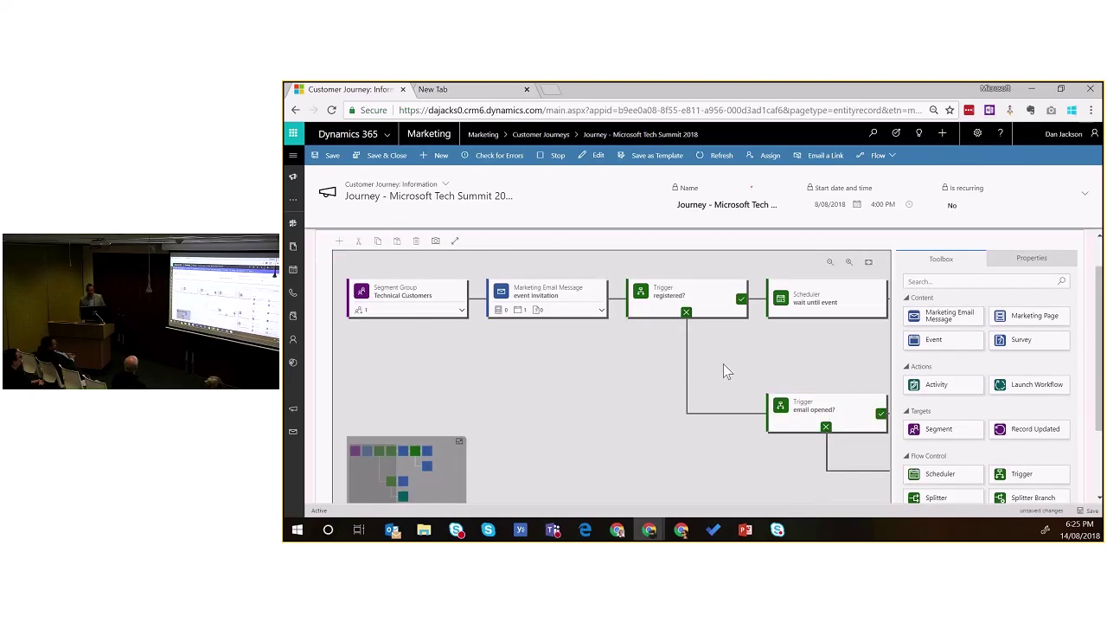
pyautogui.moveTo(724, 363); pyautogui.dragTo(632, 363)
pyautogui.moveTo(337, 311); pyautogui.dragTo(398, 294)
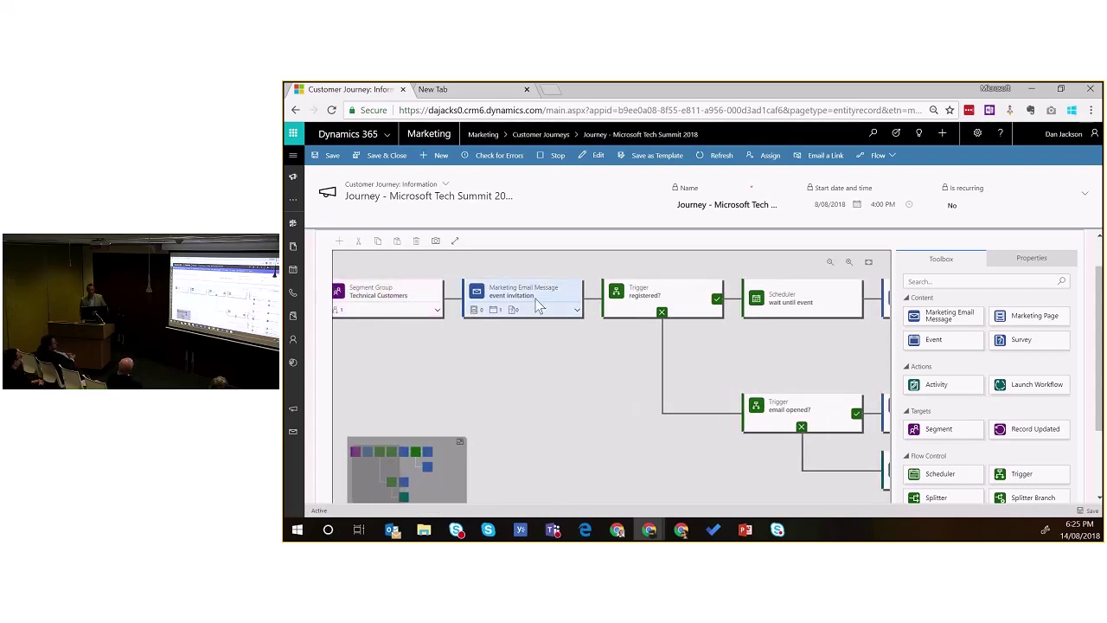
pyautogui.moveTo(537, 300); pyautogui.dragTo(518, 300)
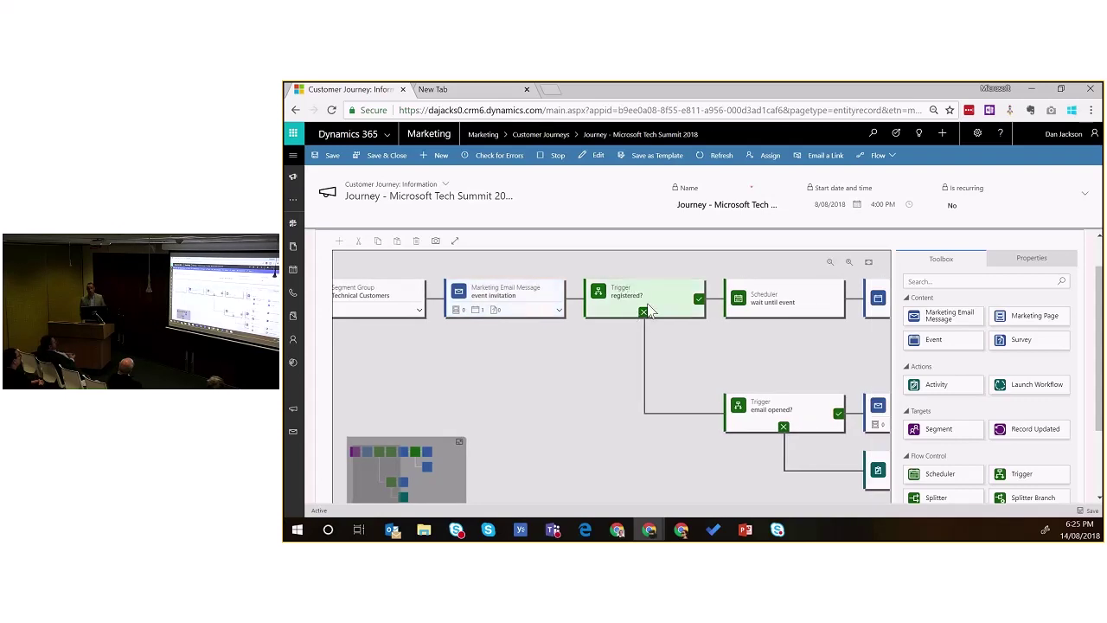
# Step: Inspect the trigger tile's settings and the attended? branch to the Thank You and Future Events emails
pyautogui.click(670, 310)
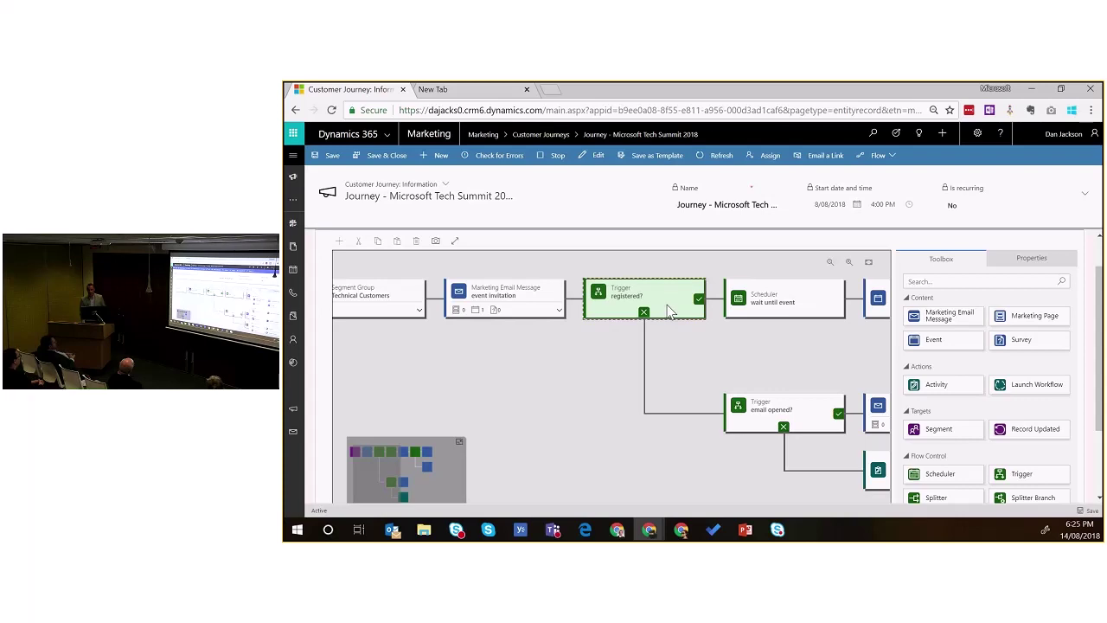
pyautogui.click(1032, 258)
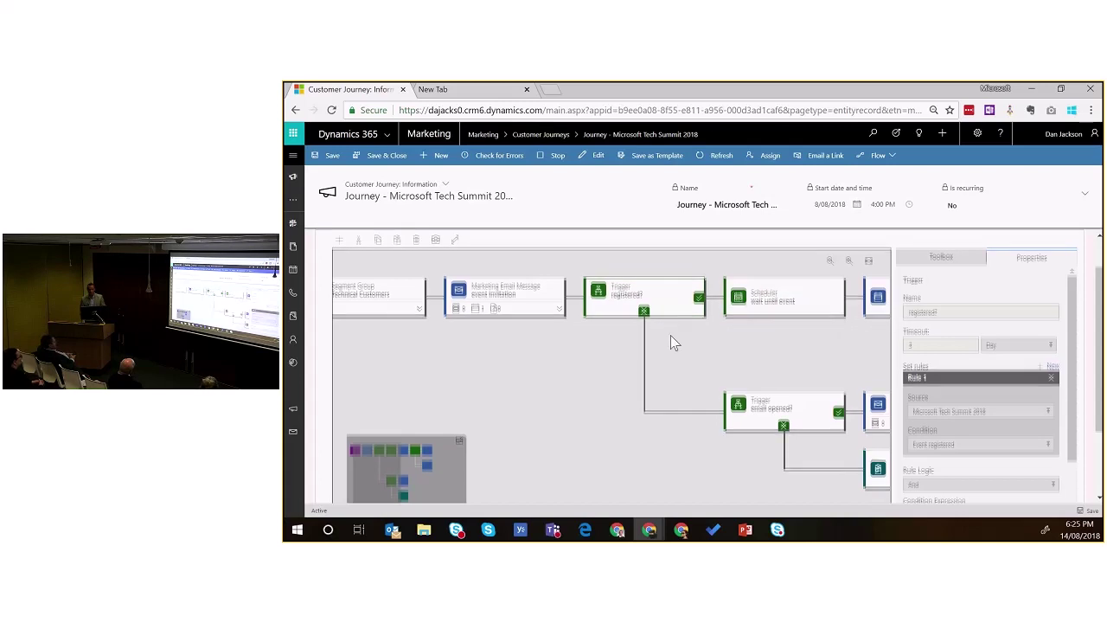
pyautogui.scroll(-1, 742, 340)
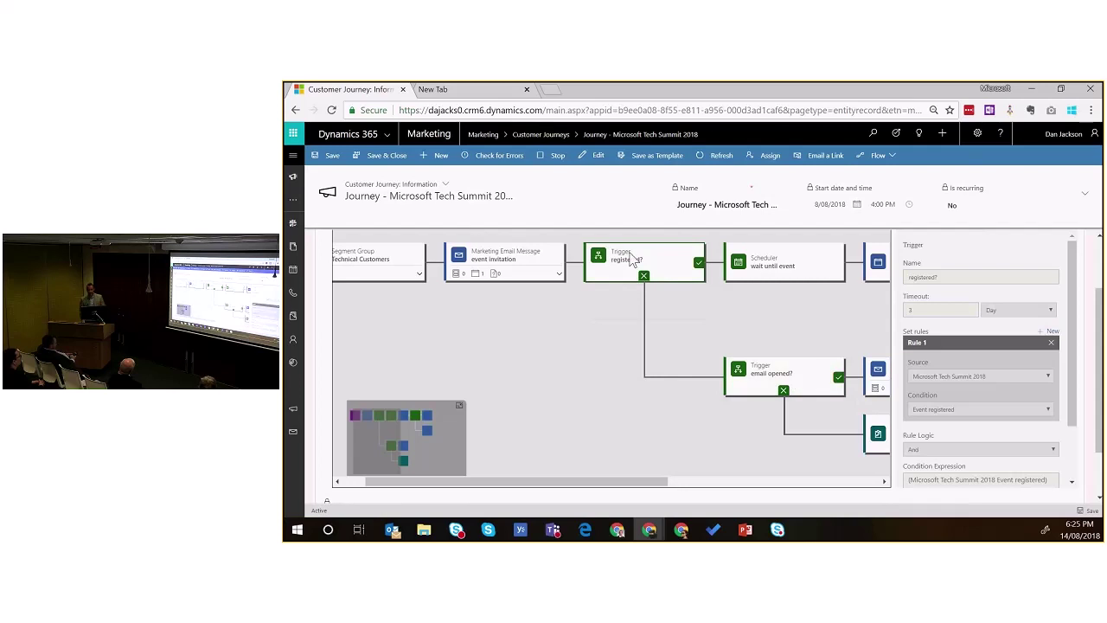
pyautogui.hscroll(2, 783, 368)
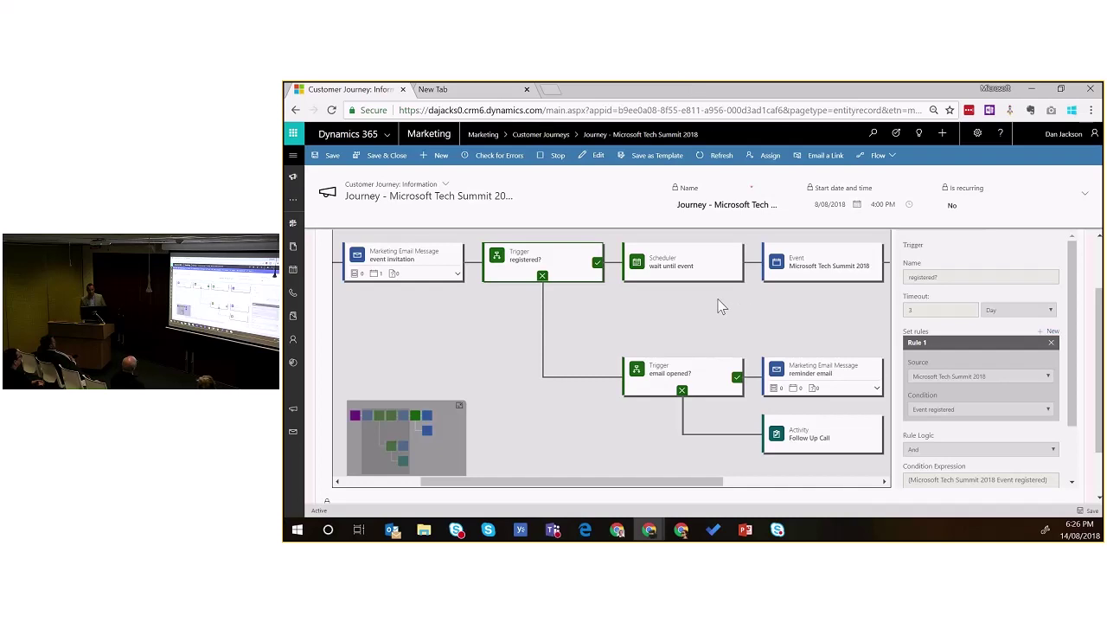
pyautogui.hscroll(3, 679, 301)
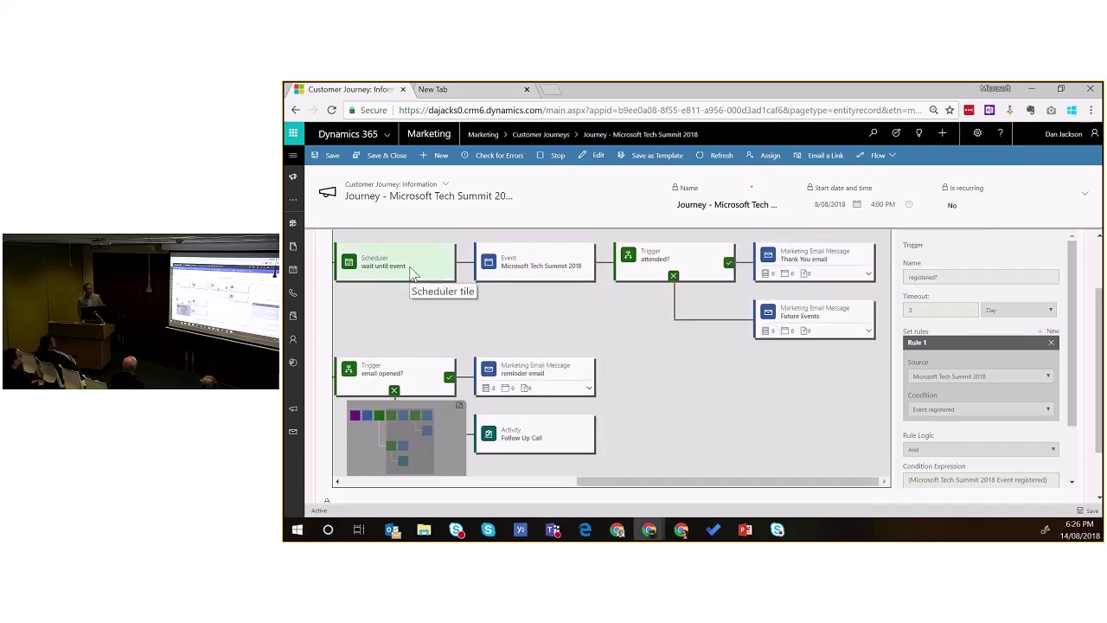
pyautogui.scroll(-1, 484, 275)
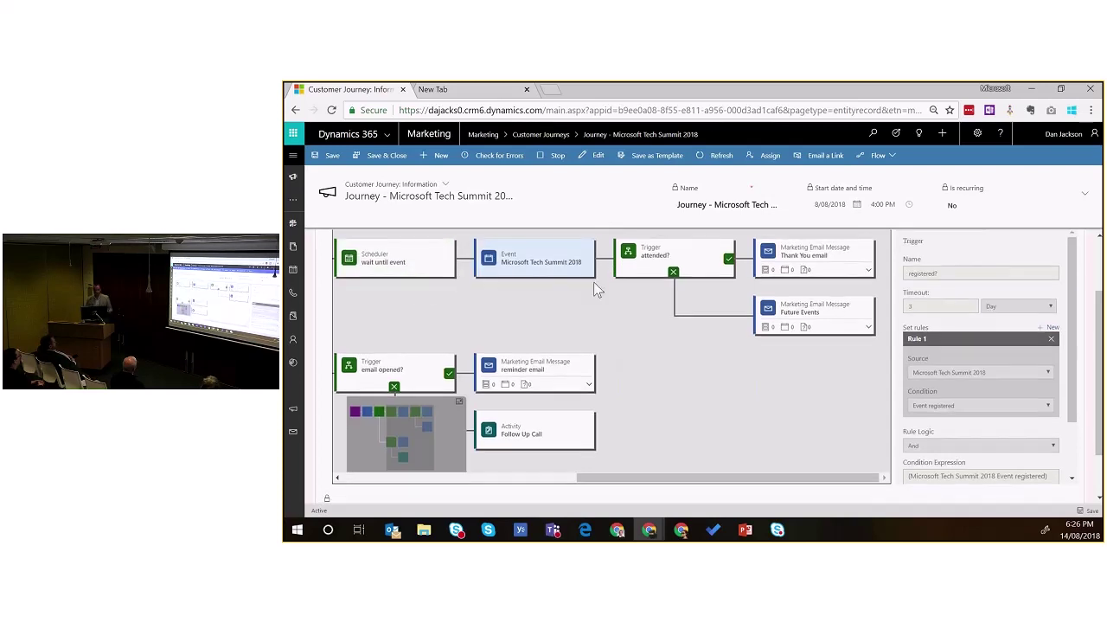
pyautogui.scroll(2, 671, 355)
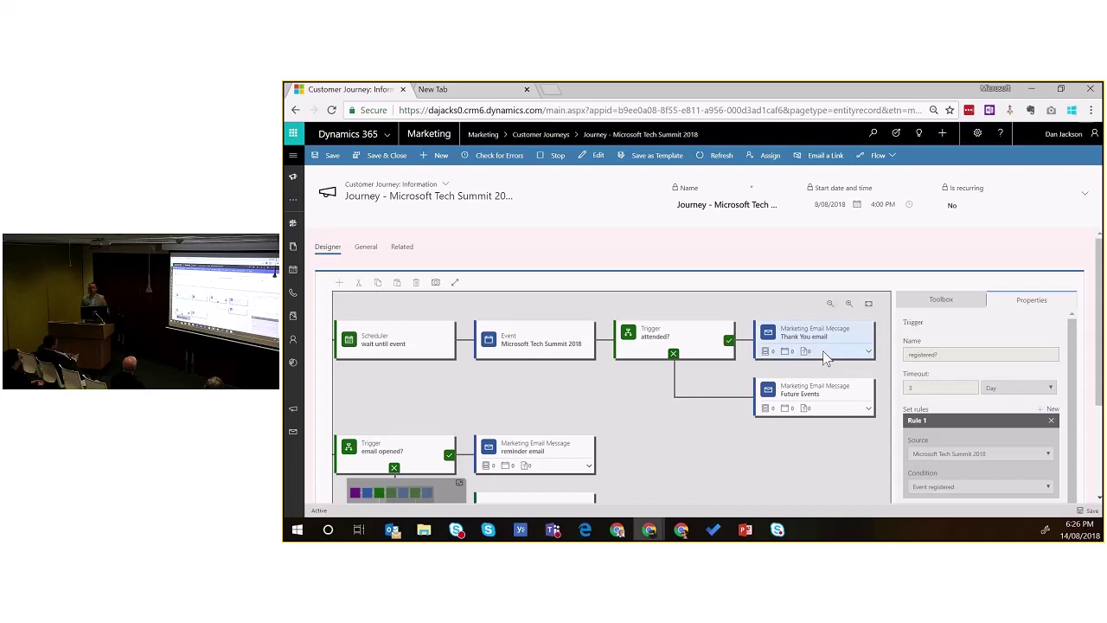
pyautogui.click(457, 90)
# Step: Open the Microsoft Tech Summit 2018 invite in Gmail and follow its Register Now link
pyautogui.click(980, 169)
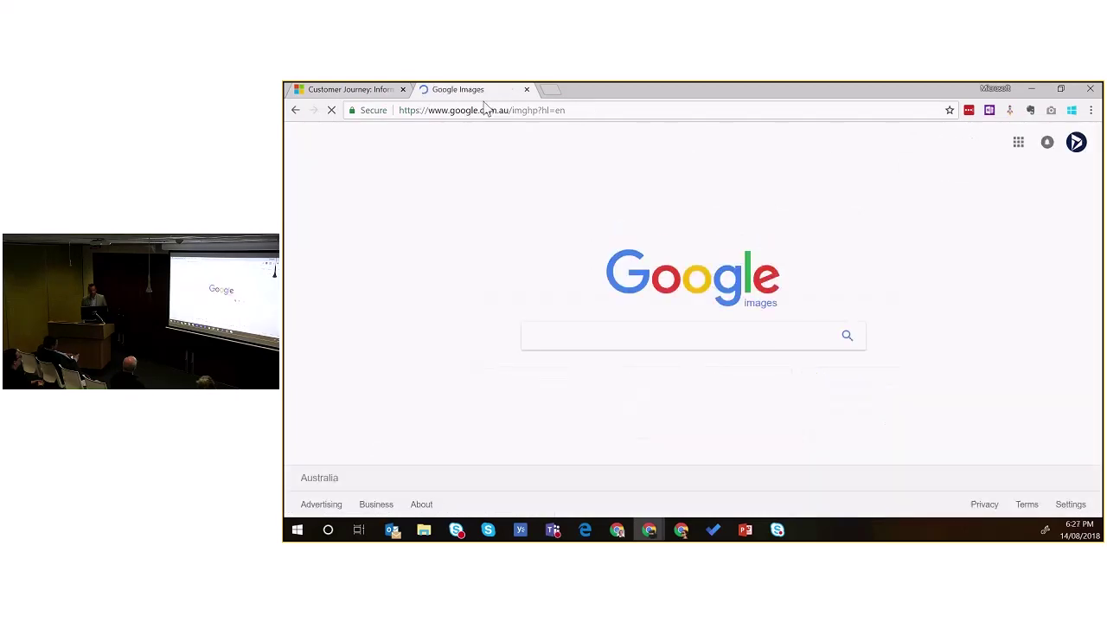
pyautogui.click(292, 109)
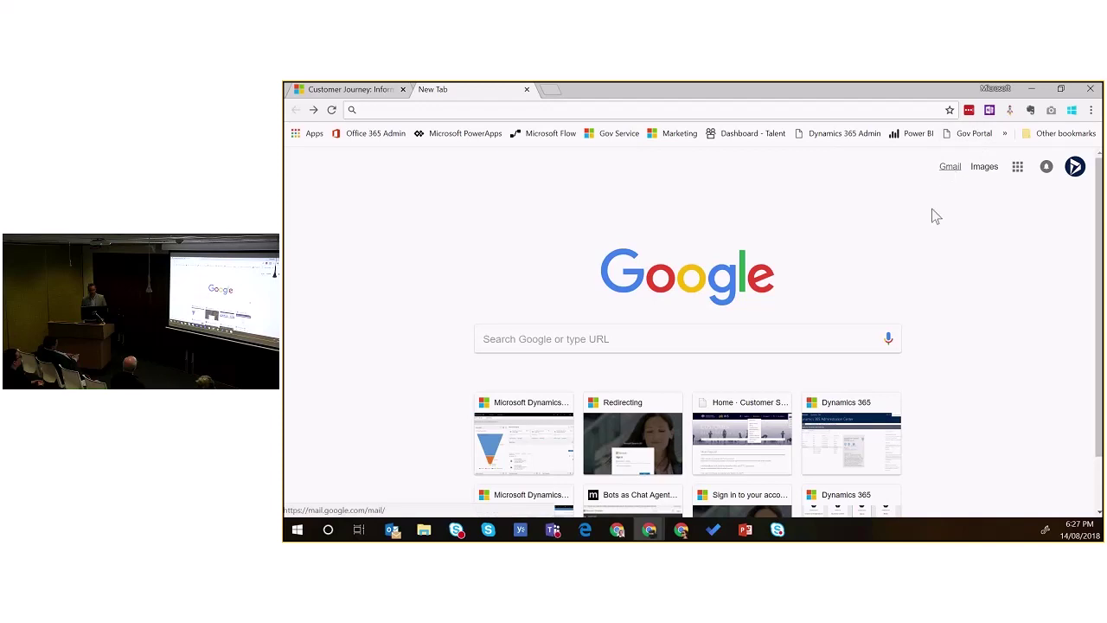
pyautogui.click(949, 168)
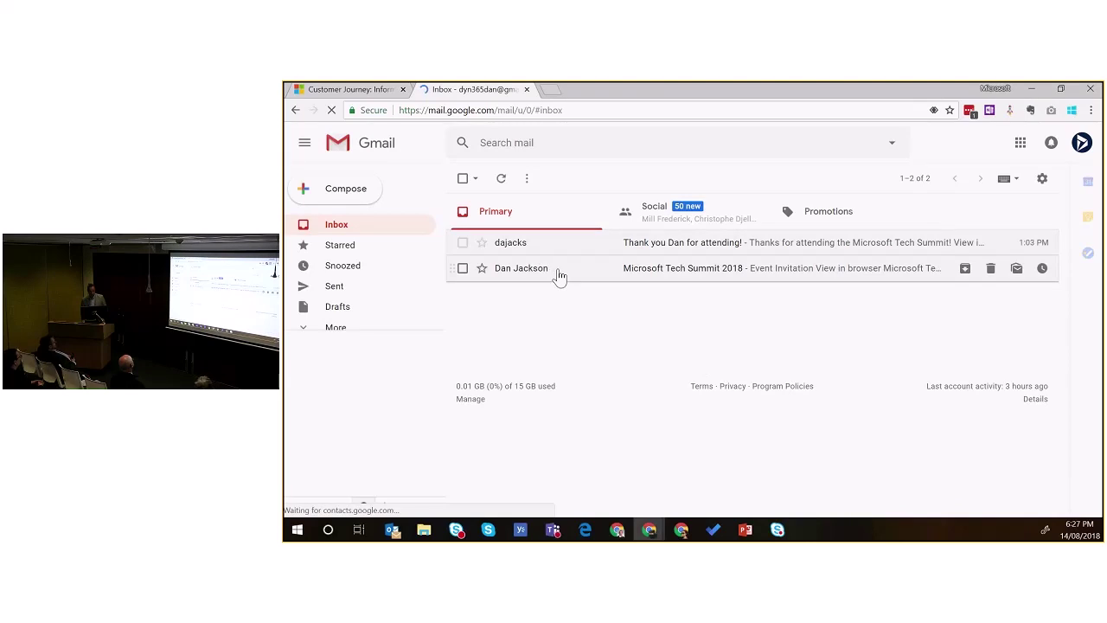
pyautogui.click(526, 275)
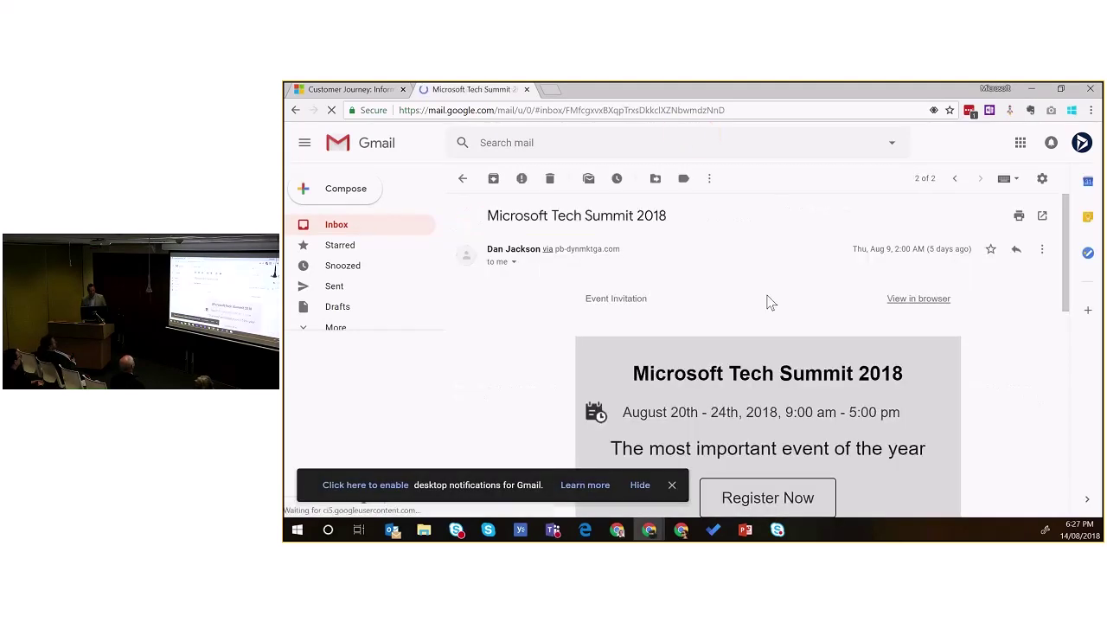
pyautogui.scroll(-2, 995, 393)
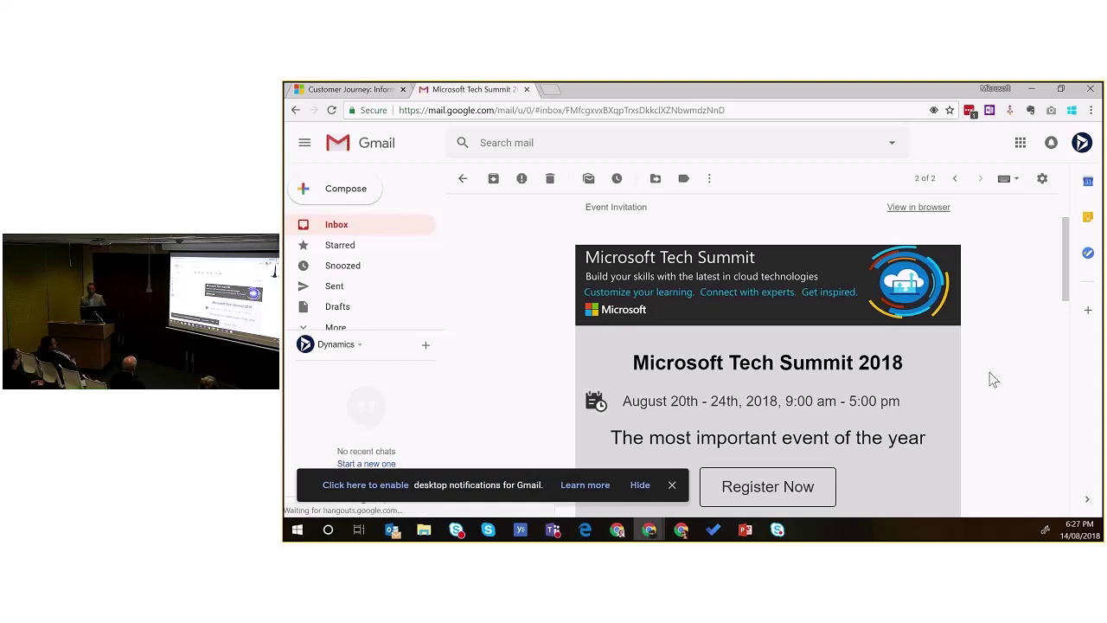
pyautogui.scroll(-2, 994, 378)
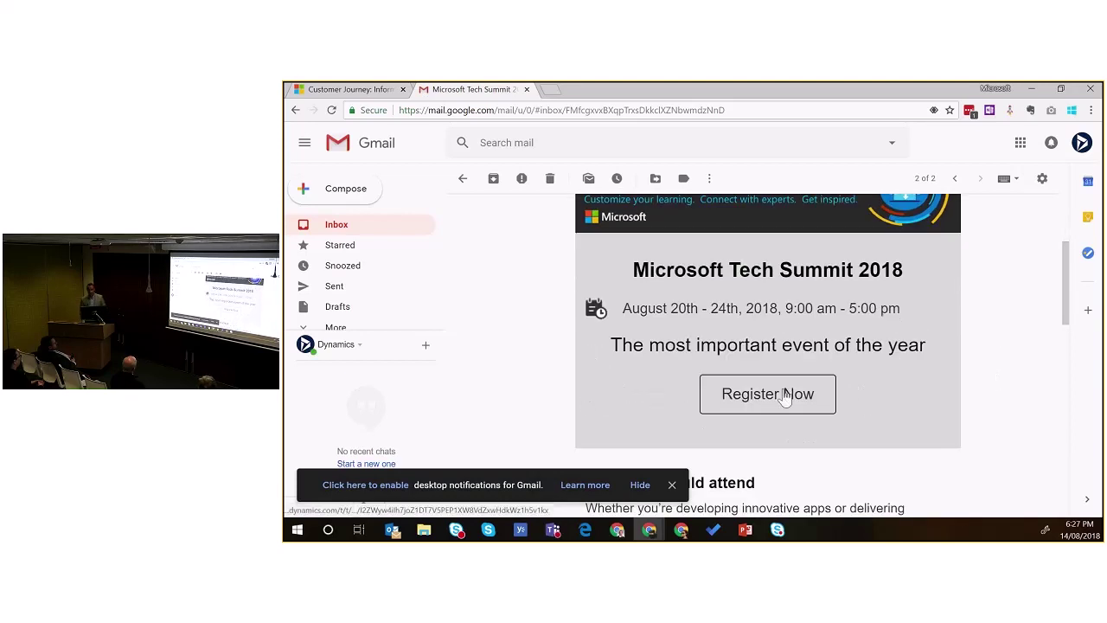
pyautogui.click(783, 394)
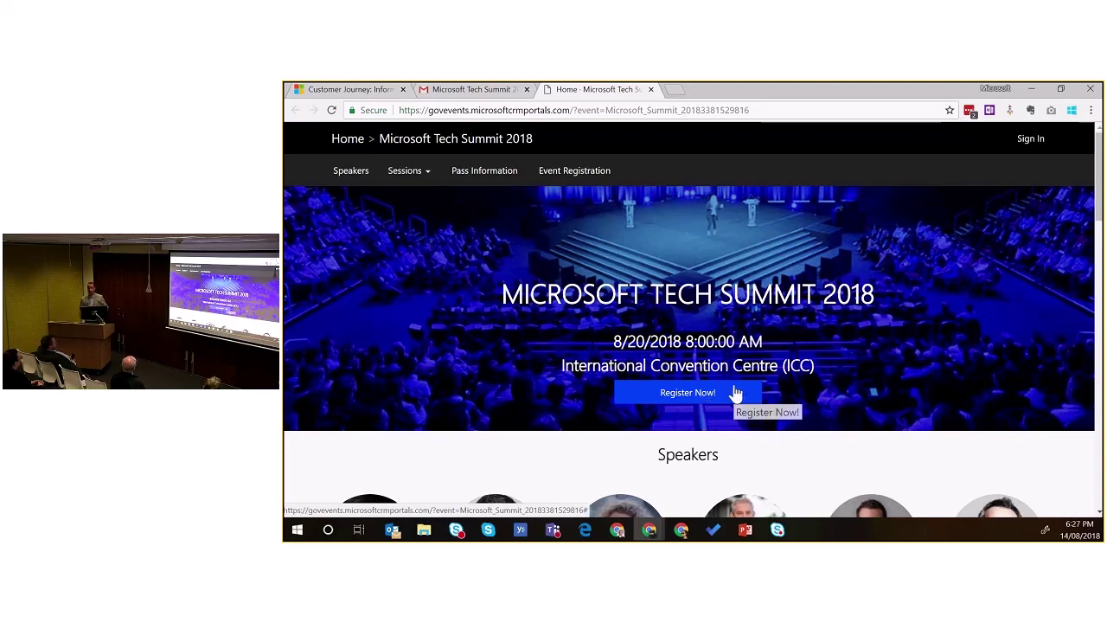
# Step: After viewing the event portal page, return to the Customer Journey tab
pyautogui.click(379, 90)
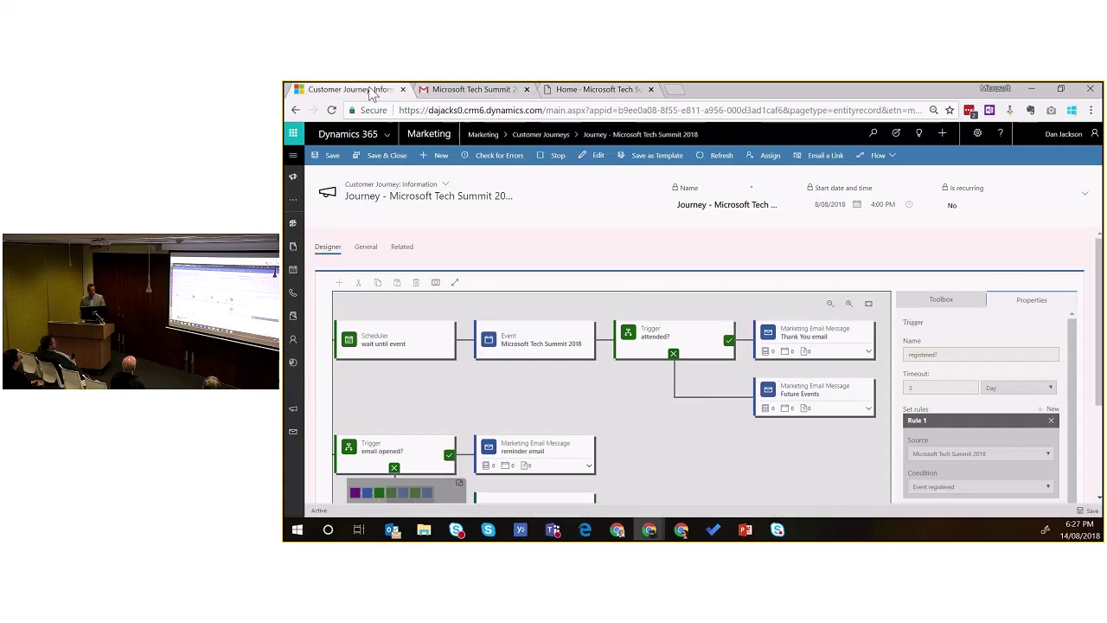
# Step: Switch the journey to the Customer Journey: Insights form and pan to see per-step contact counts
pyautogui.click(444, 185)
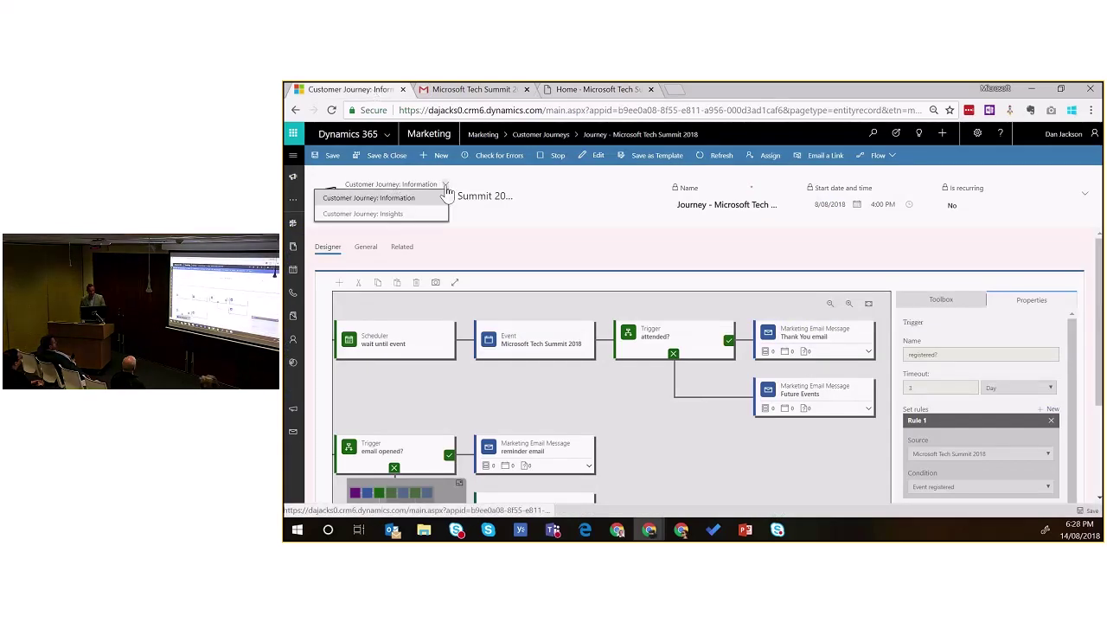
pyautogui.click(394, 214)
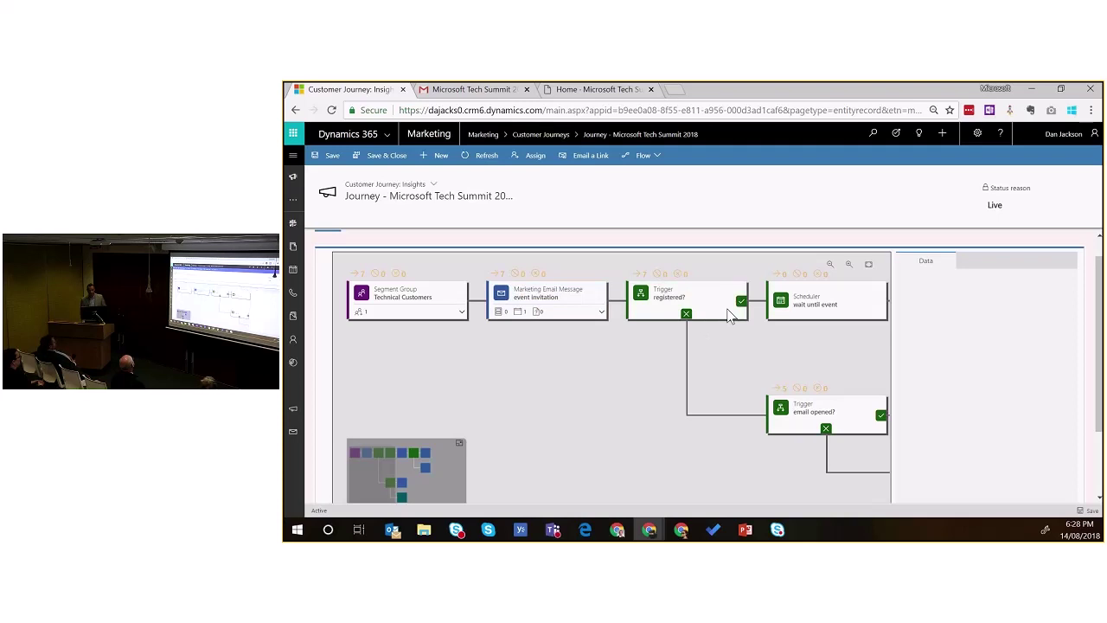
pyautogui.hscroll(2, 832, 293)
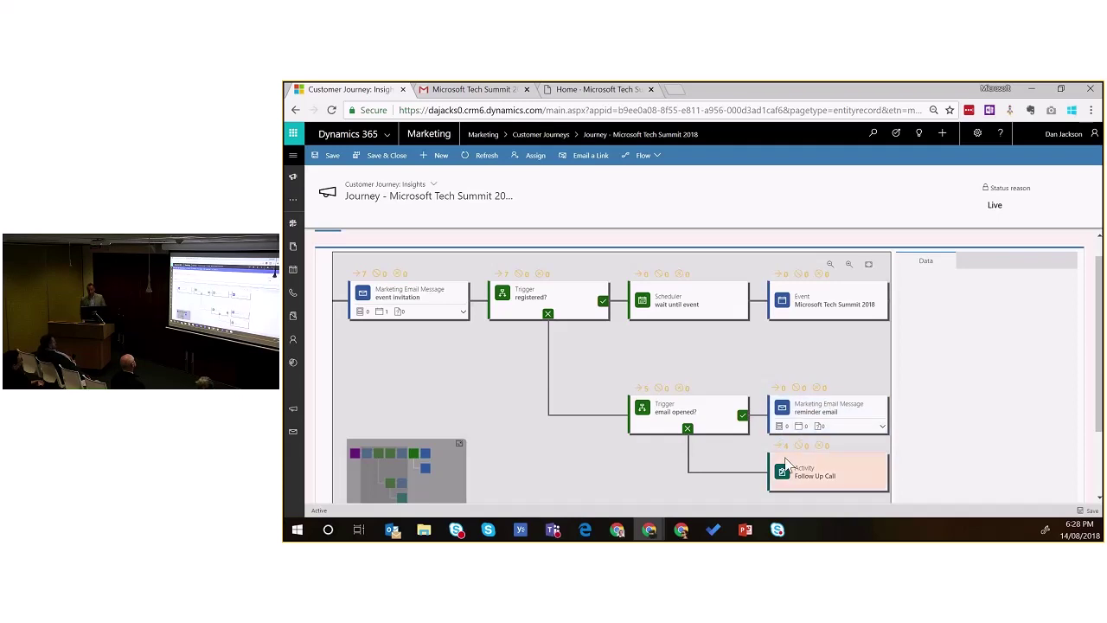
pyautogui.moveTo(846, 461); pyautogui.dragTo(751, 456)
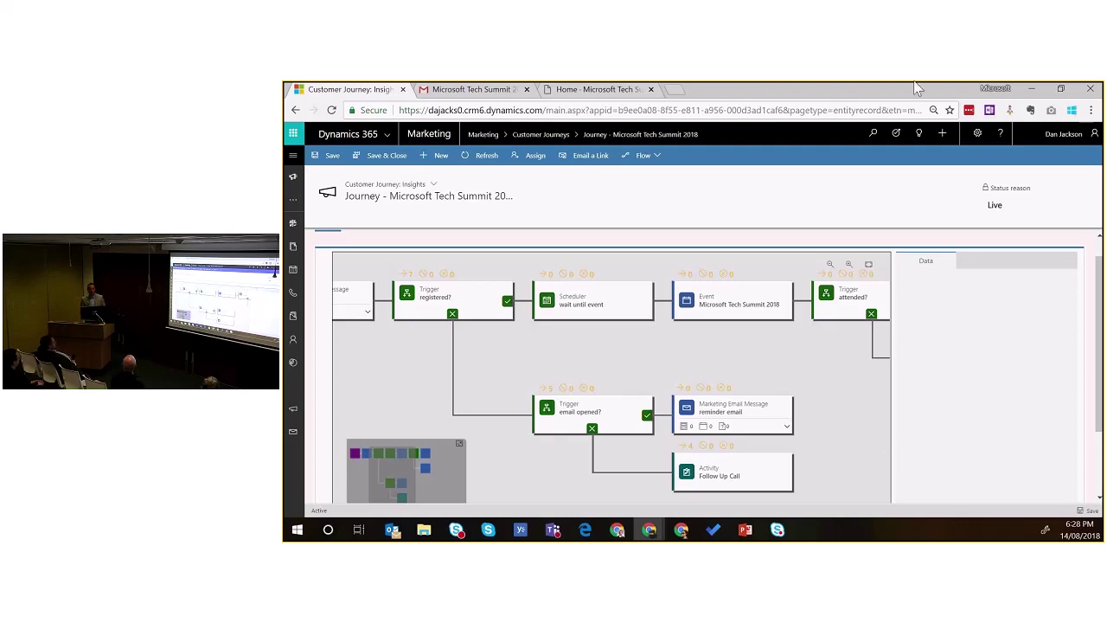
# Step: Switch to the Events area and open the recent Microsoft Tech Summit event record
pyautogui.click(292, 155)
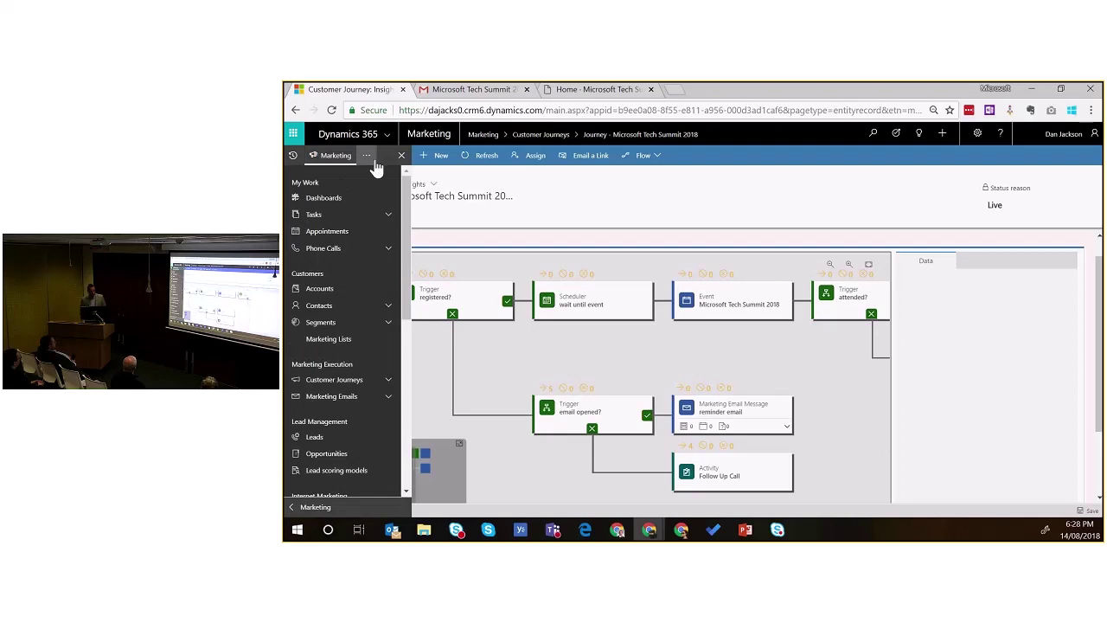
pyautogui.click(367, 155)
pyautogui.click(441, 184)
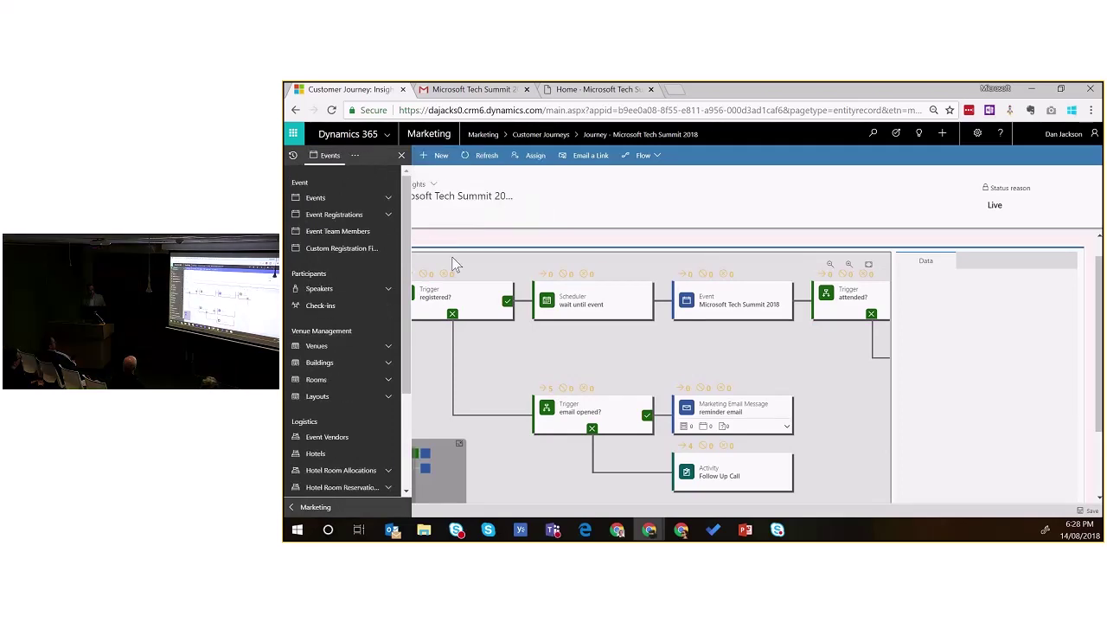
pyautogui.click(390, 200)
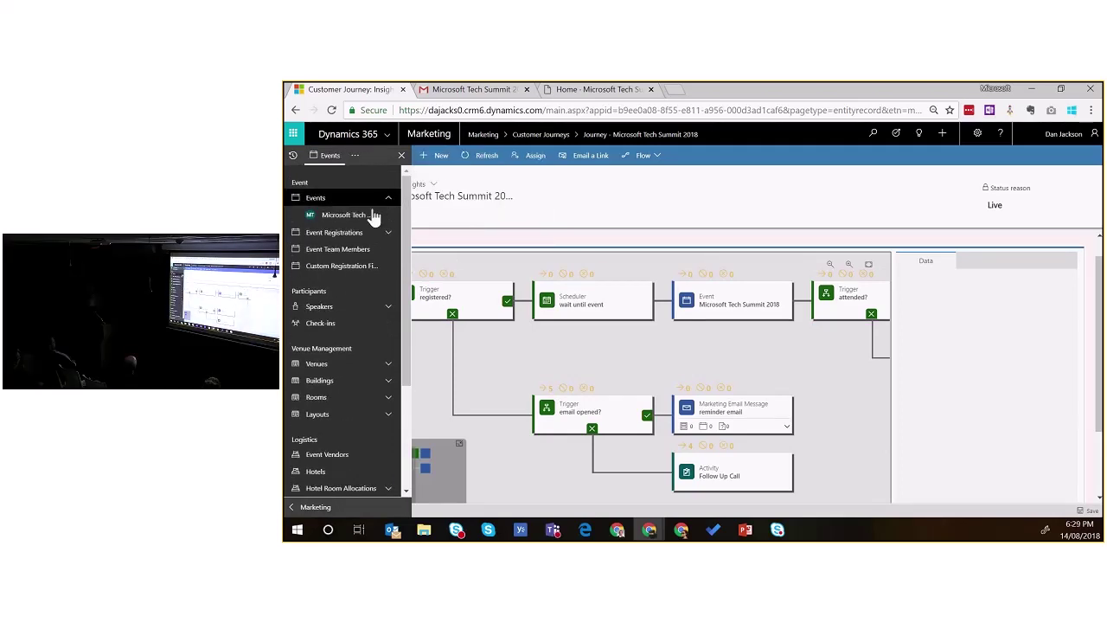
pyautogui.click(351, 216)
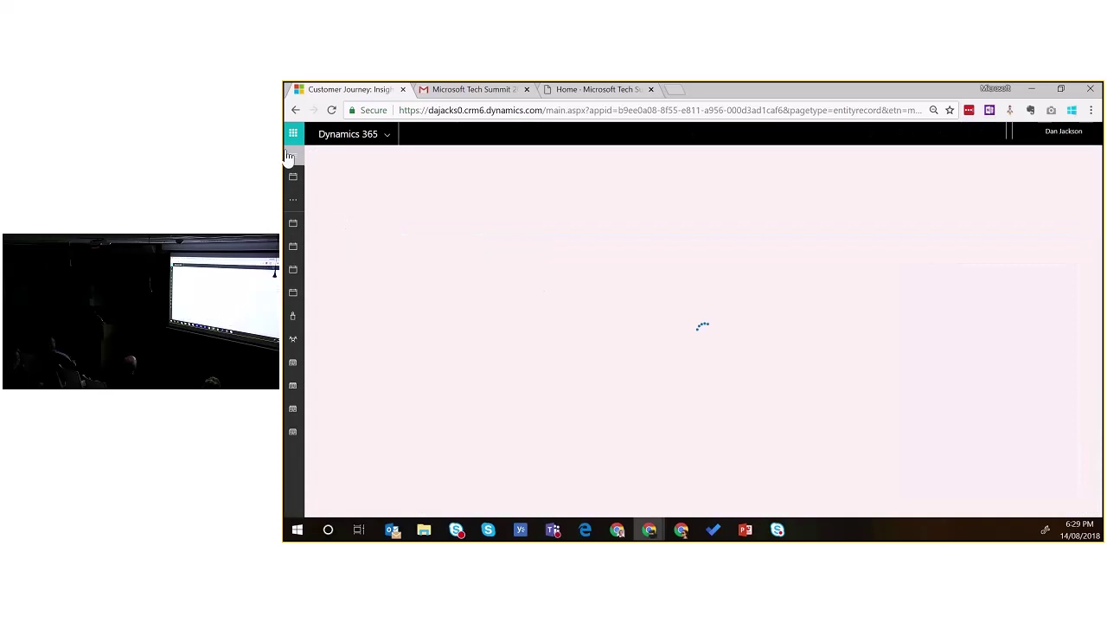
pyautogui.click(295, 159)
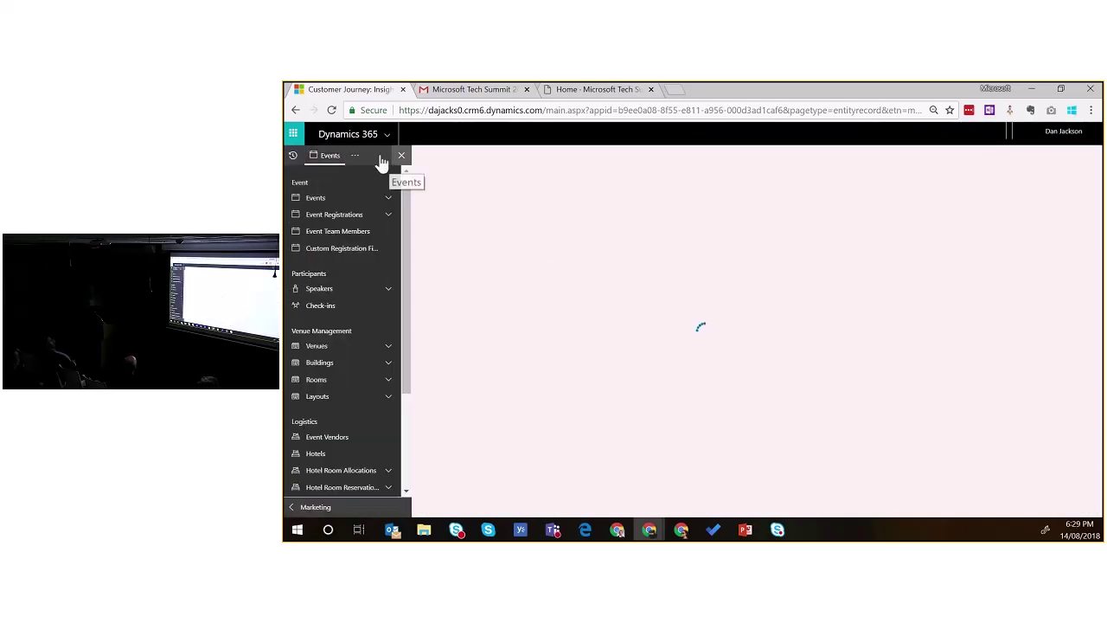
pyautogui.click(353, 159)
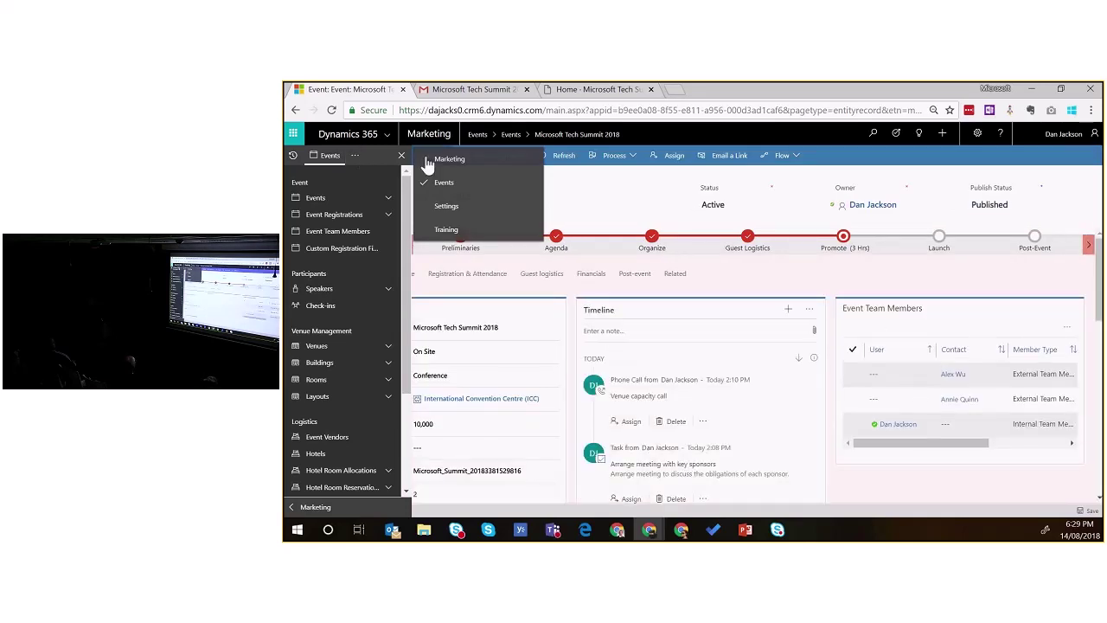
# Step: In the Settings area, open Advanced Settings and view the Landing Pages configurations
pyautogui.click(450, 207)
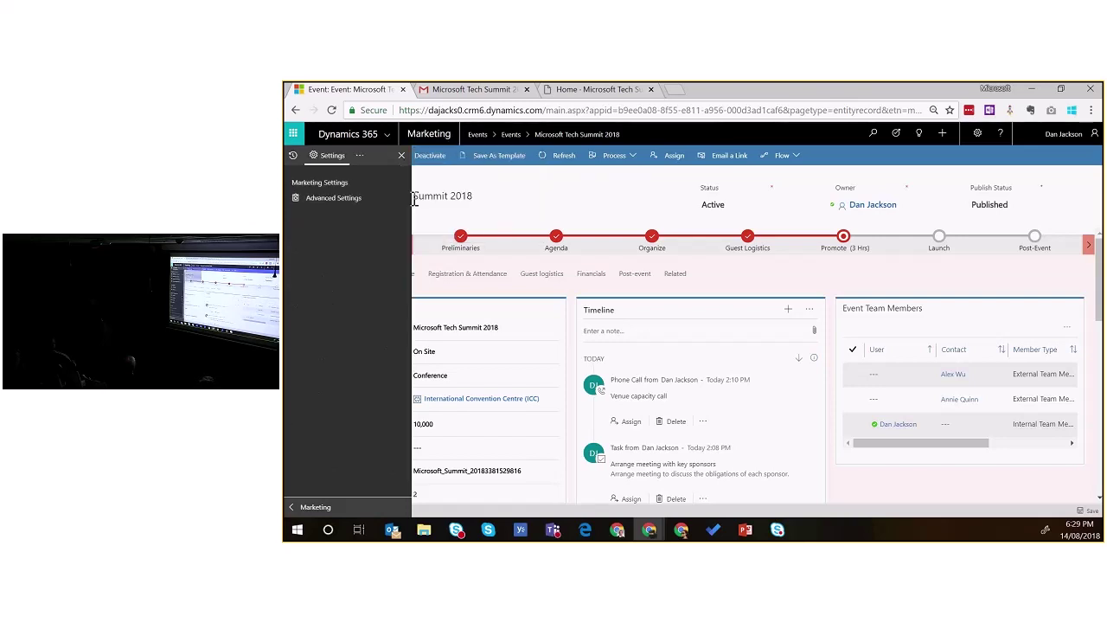
pyautogui.click(354, 198)
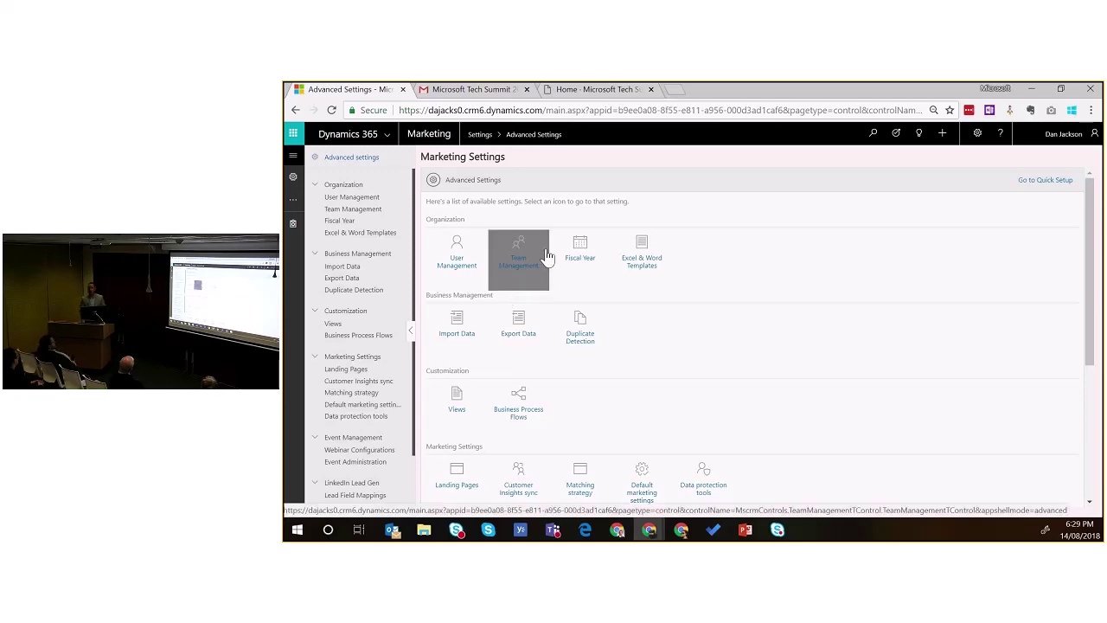
pyautogui.click(344, 369)
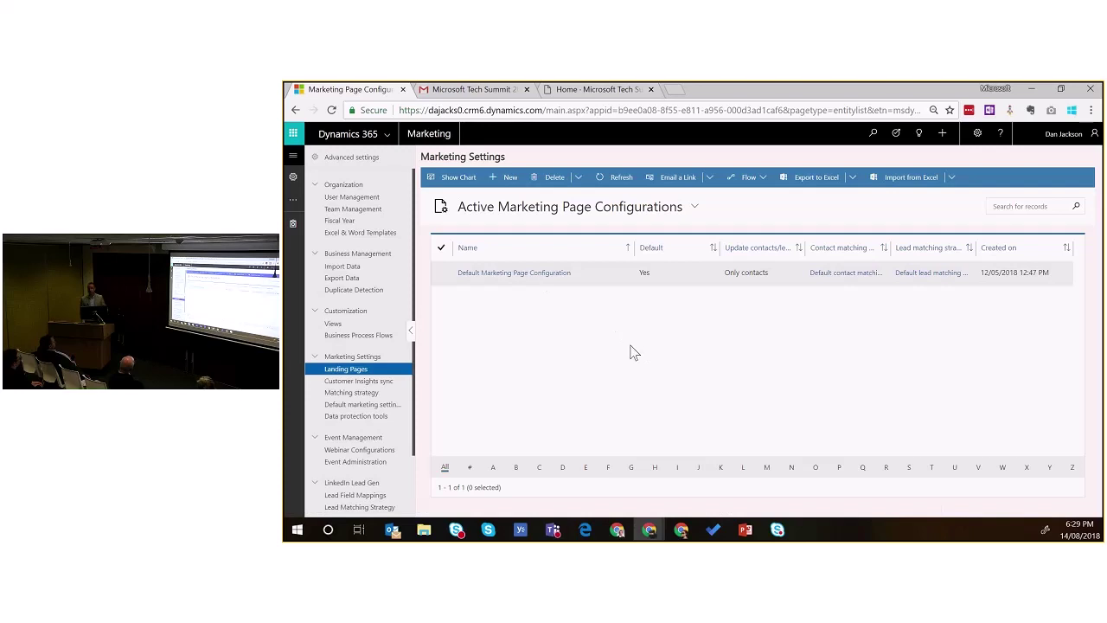
pyautogui.click(294, 157)
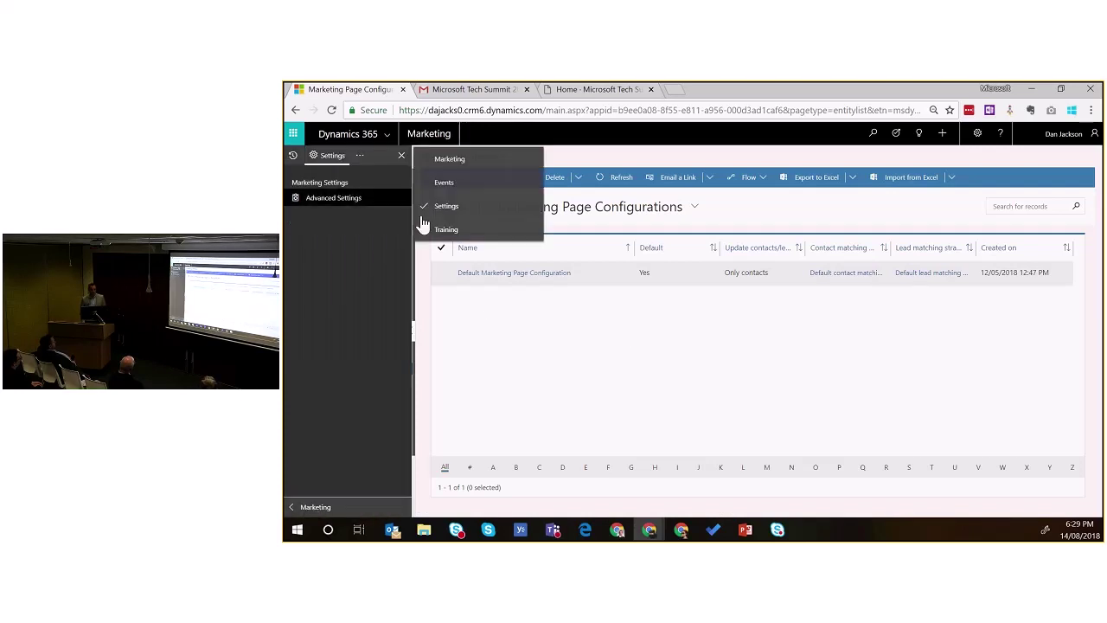
pyautogui.click(454, 184)
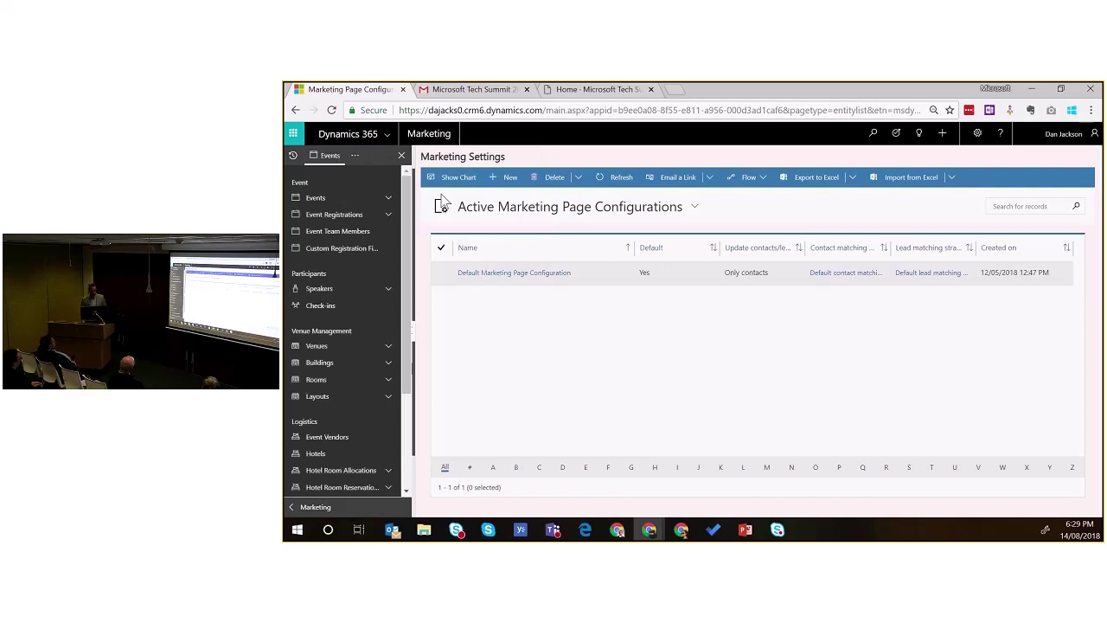
pyautogui.click(386, 200)
pyautogui.click(339, 223)
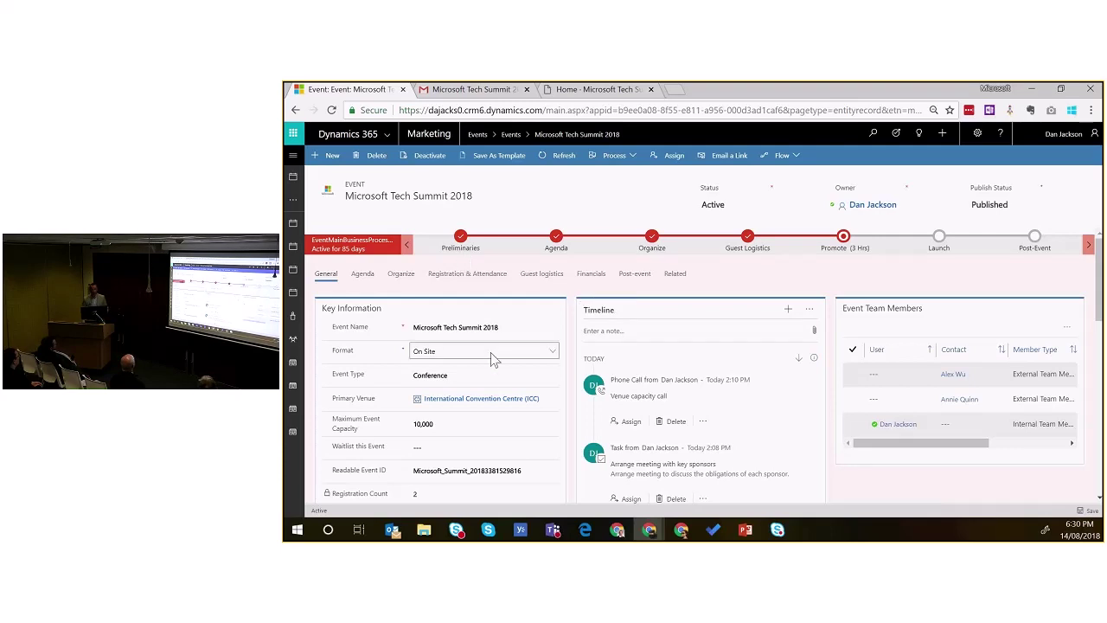
pyautogui.scroll(-1, 493, 353)
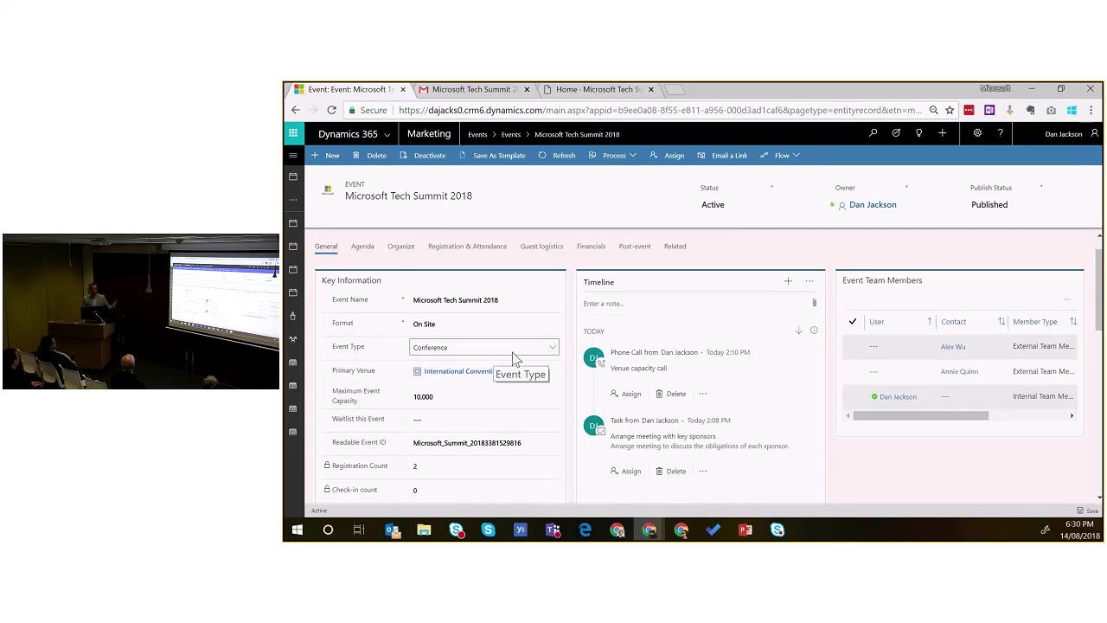
pyautogui.scroll(-3, 512, 352)
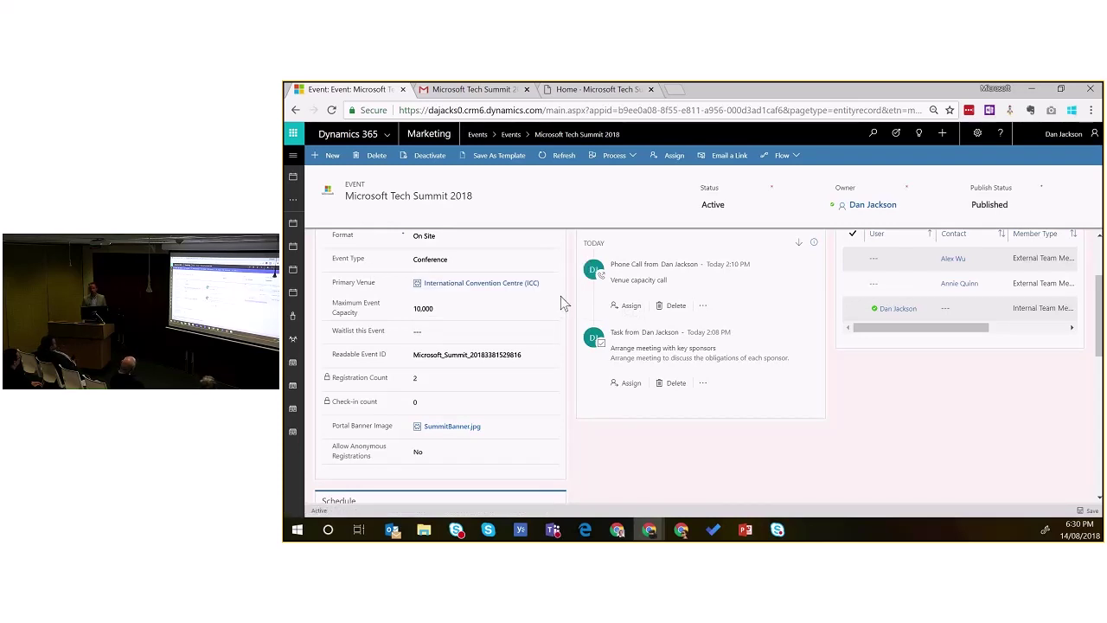
pyautogui.scroll(3, 561, 303)
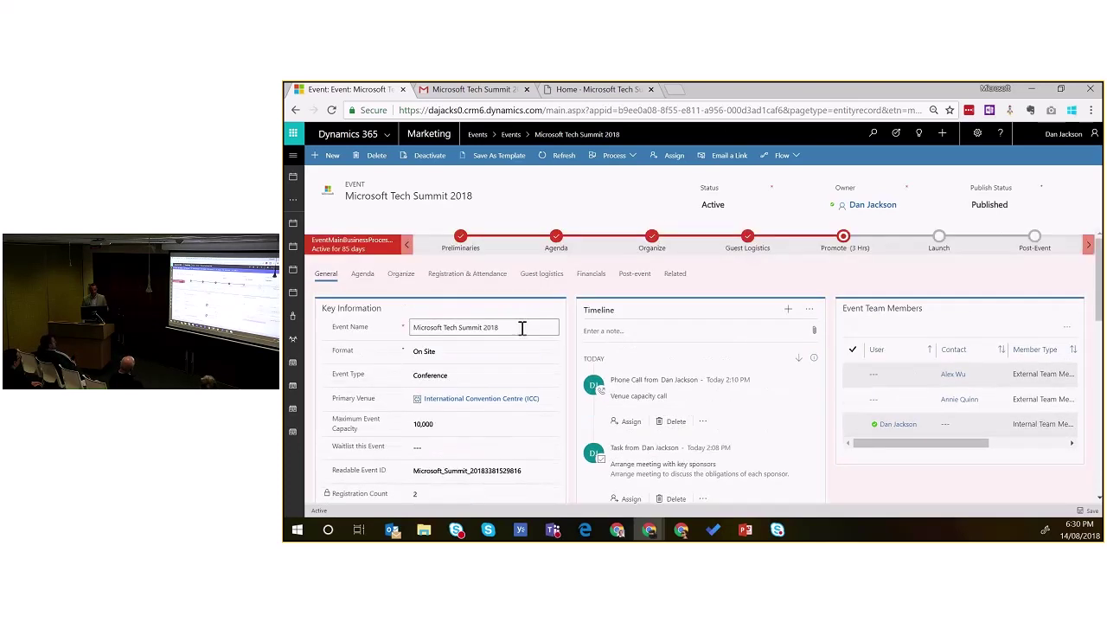
pyautogui.scroll(-1, 551, 331)
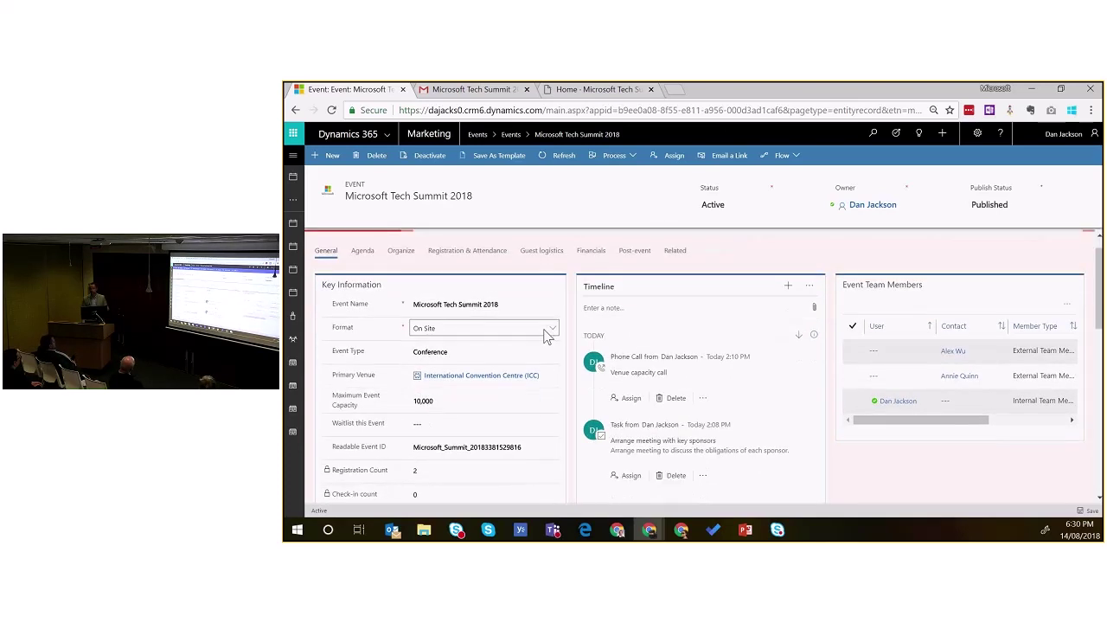
pyautogui.scroll(-7, 552, 333)
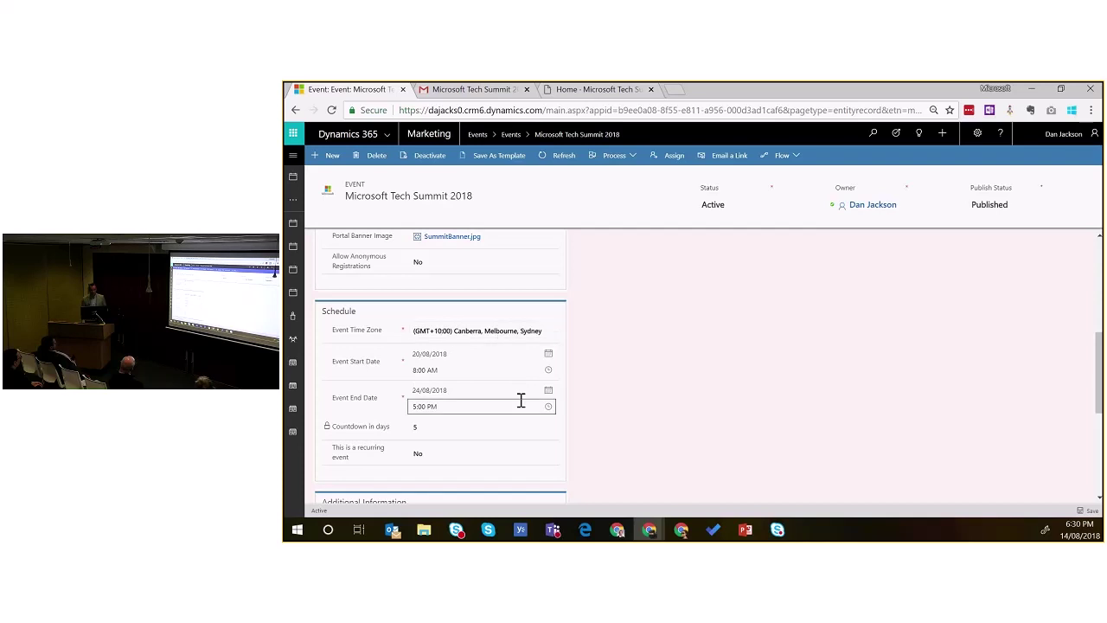
pyautogui.scroll(-3, 521, 401)
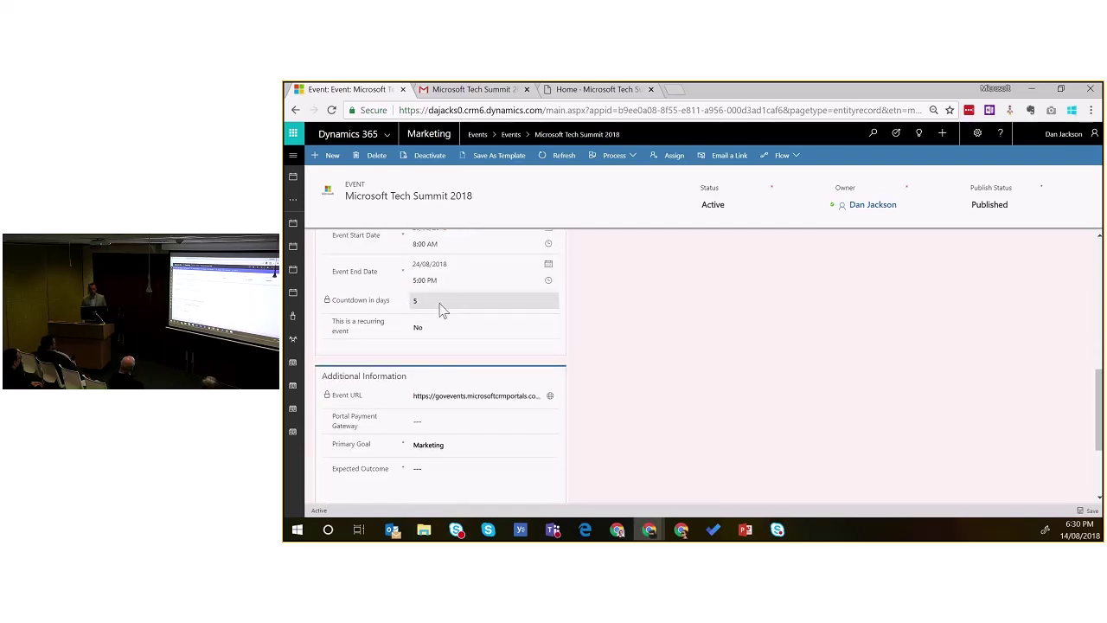
pyautogui.scroll(2, 438, 307)
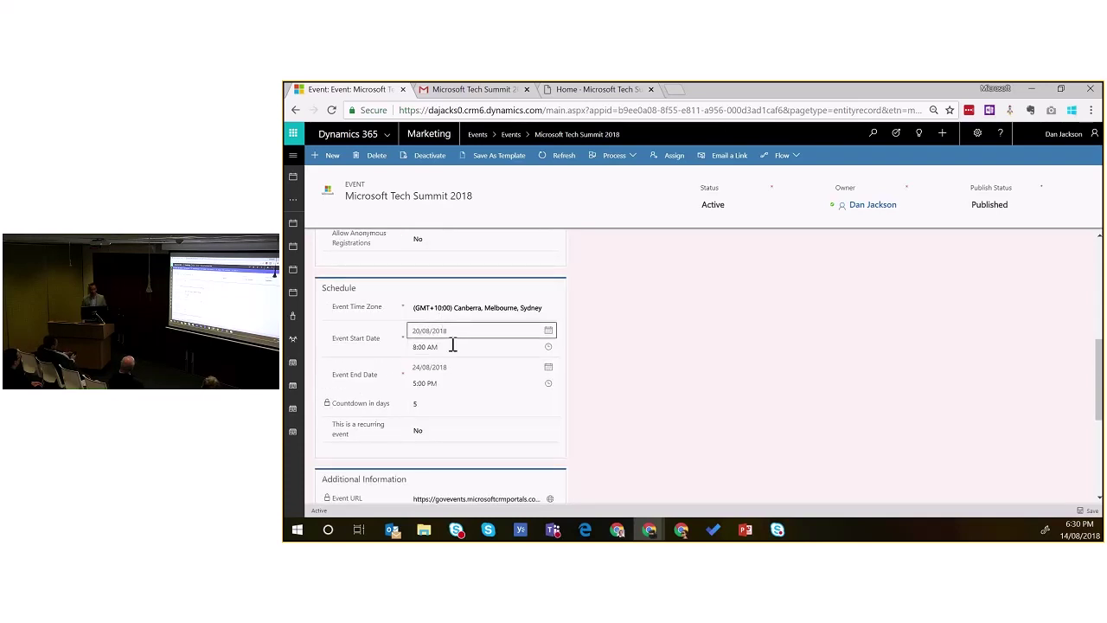
pyautogui.scroll(-3, 504, 370)
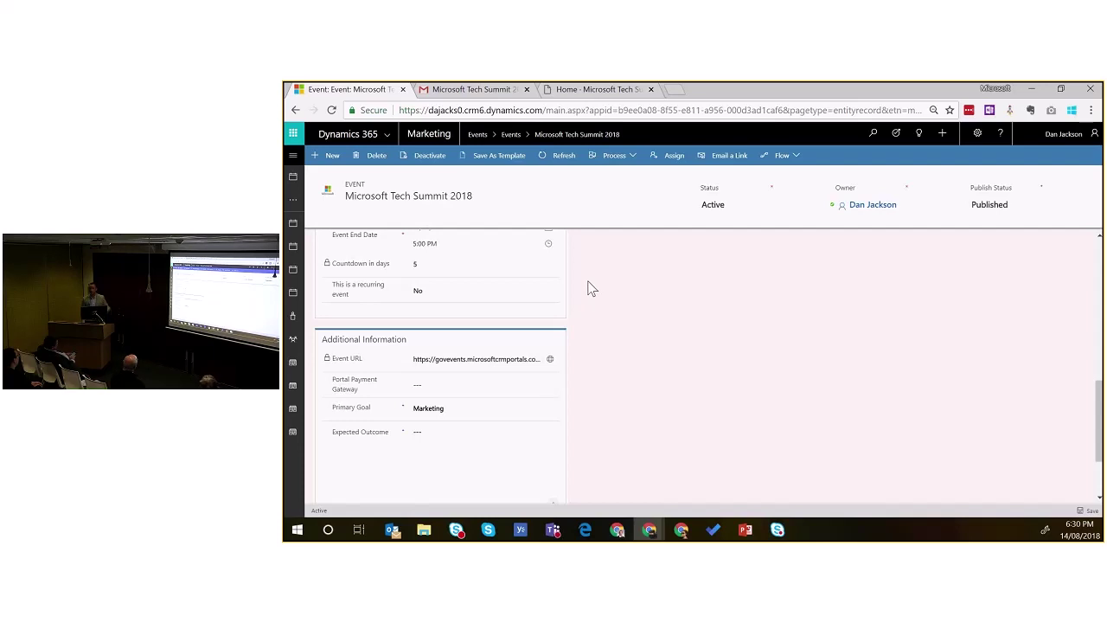
pyautogui.scroll(2, 587, 293)
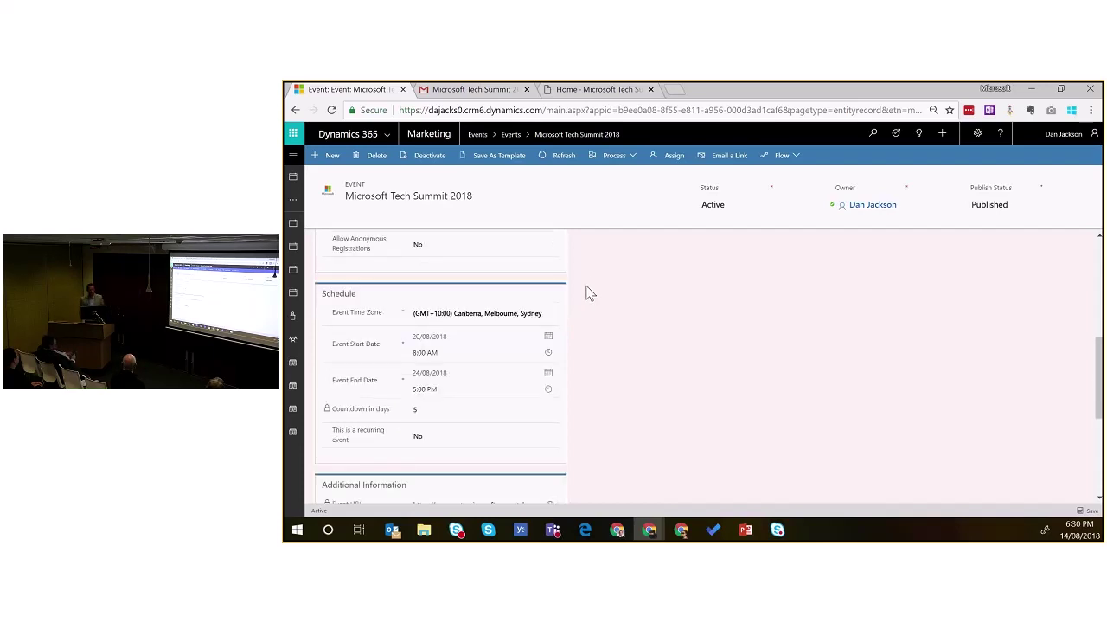
pyautogui.scroll(5, 587, 293)
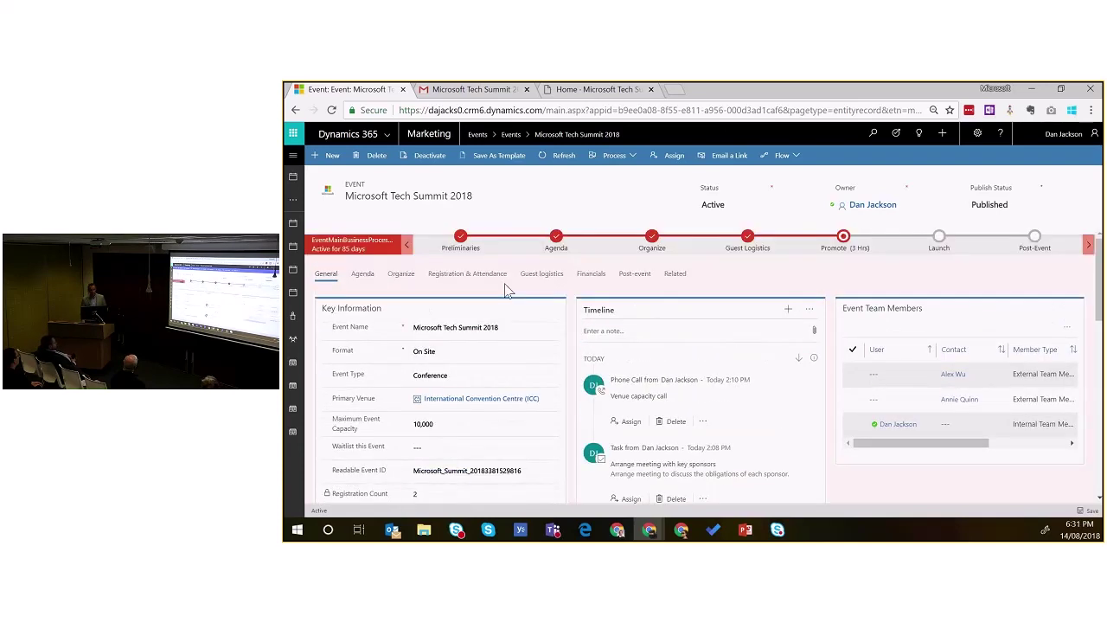
pyautogui.click(461, 237)
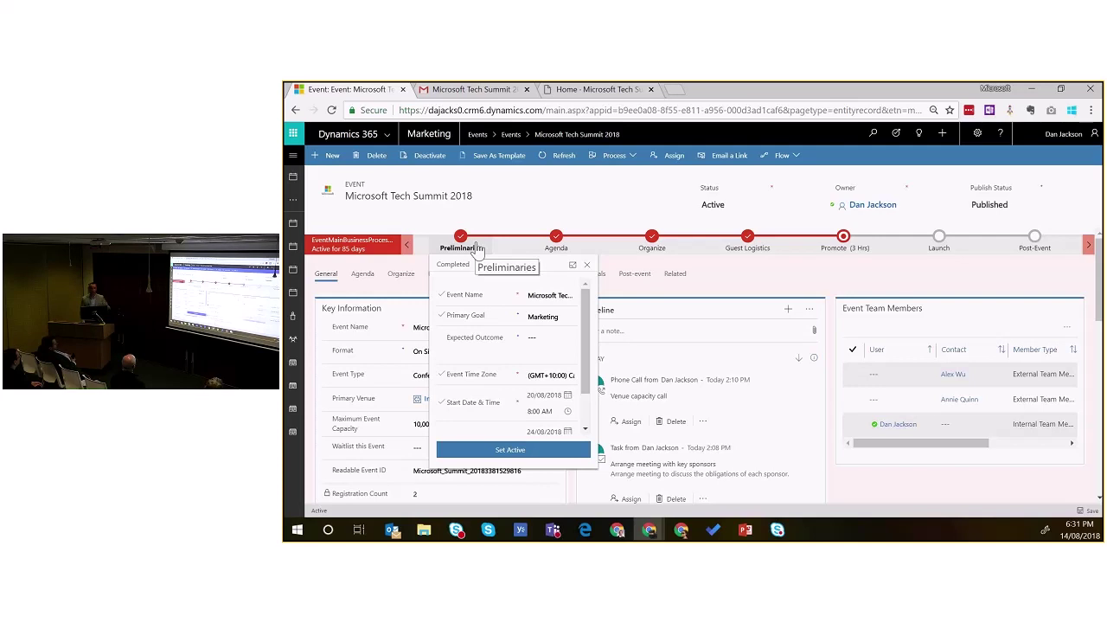
pyautogui.click(556, 242)
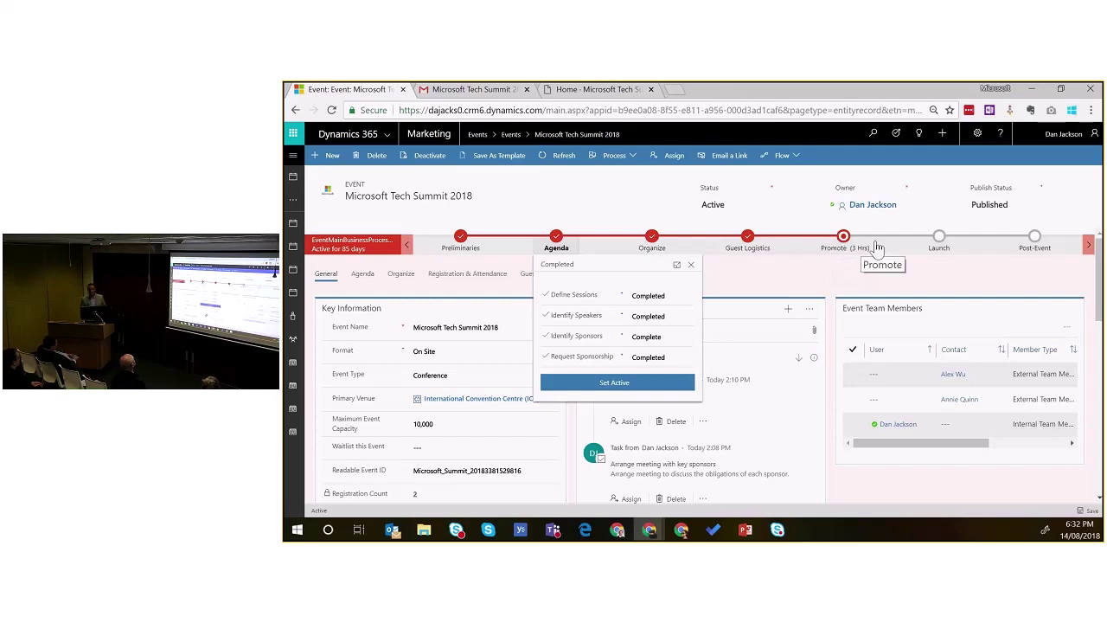
pyautogui.click(654, 246)
pyautogui.click(742, 245)
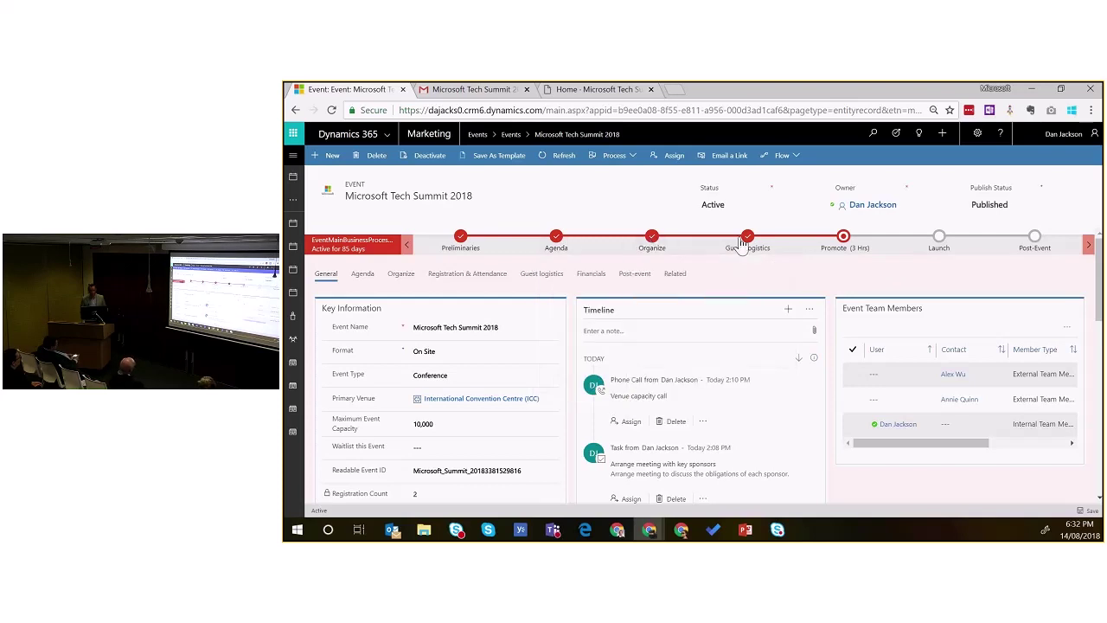
pyautogui.click(845, 246)
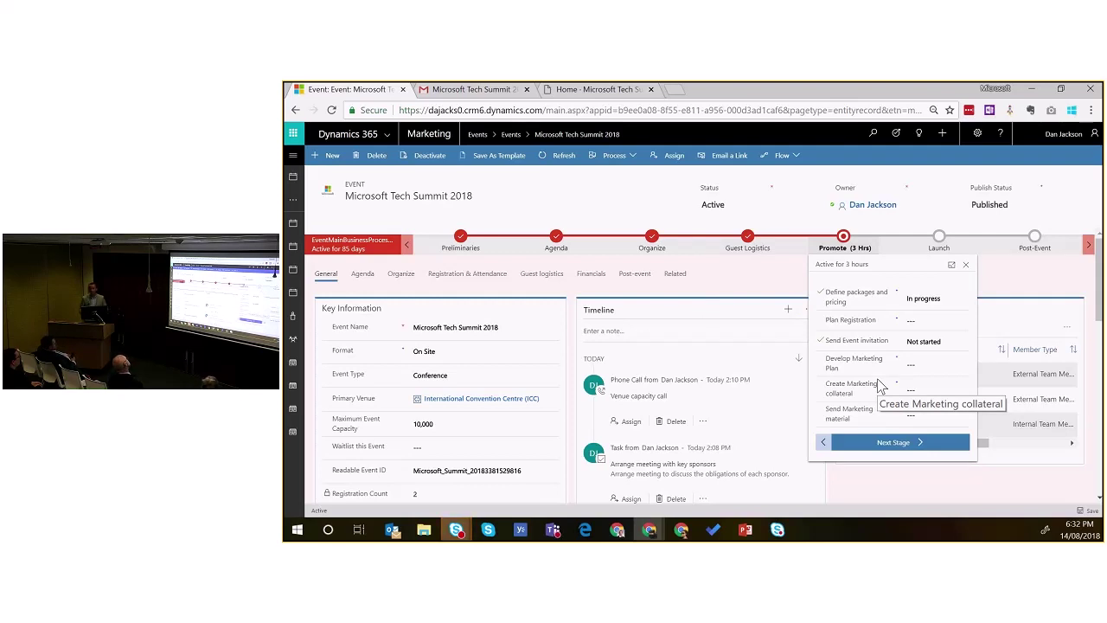
pyautogui.click(692, 290)
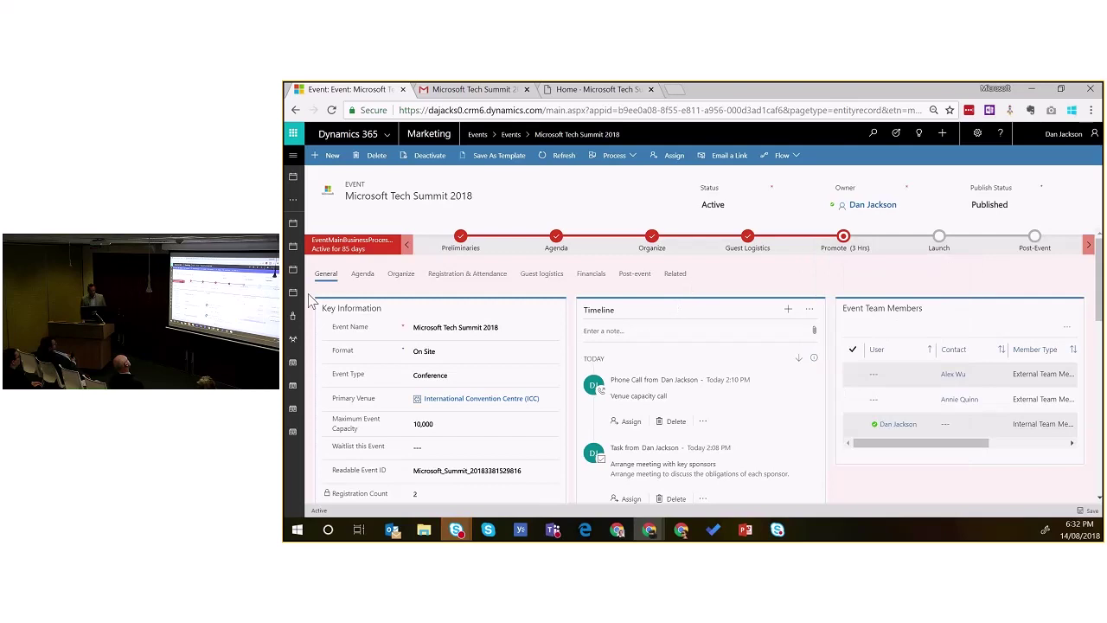
# Step: Open the event's Agenda tab and scroll through its grid of Published sessions
pyautogui.click(365, 275)
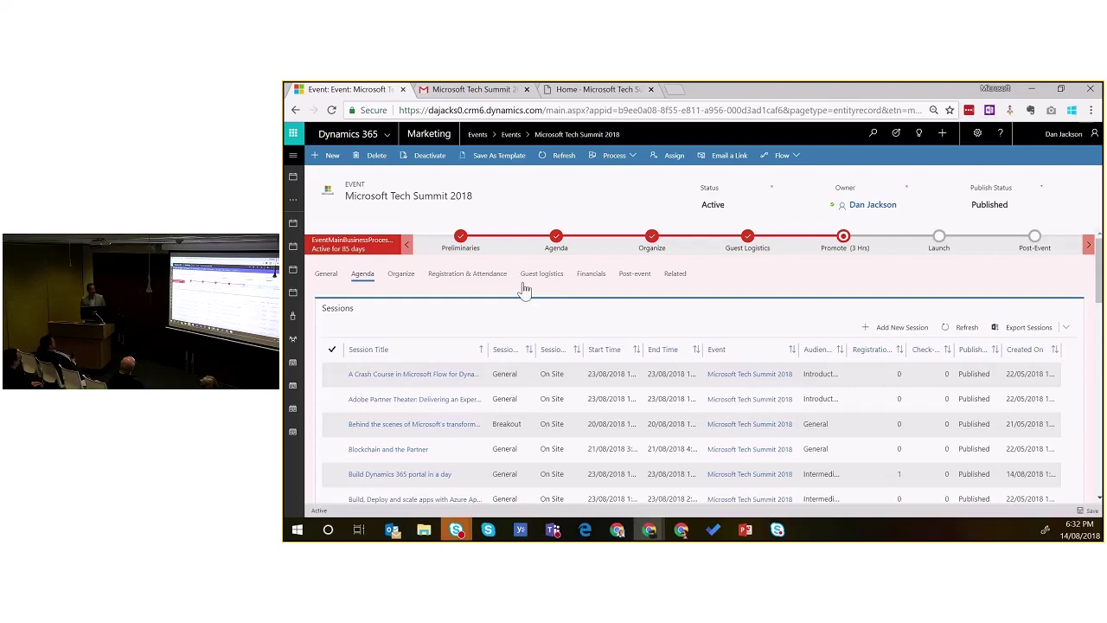
pyautogui.scroll(-1, 524, 290)
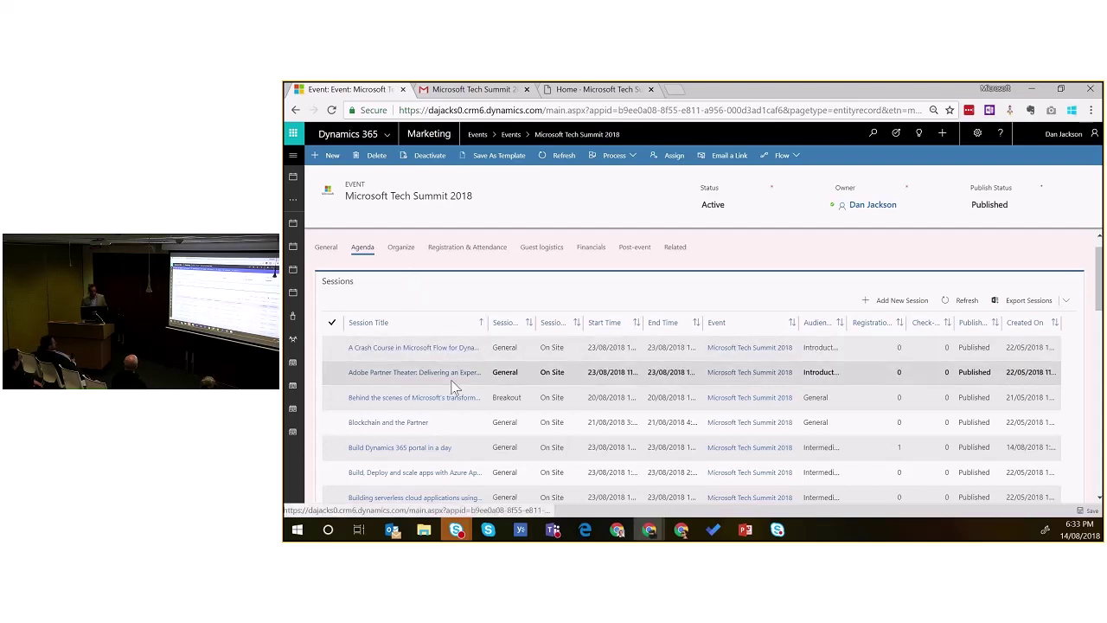
pyautogui.scroll(-1, 445, 383)
pyautogui.scroll(-1, 447, 382)
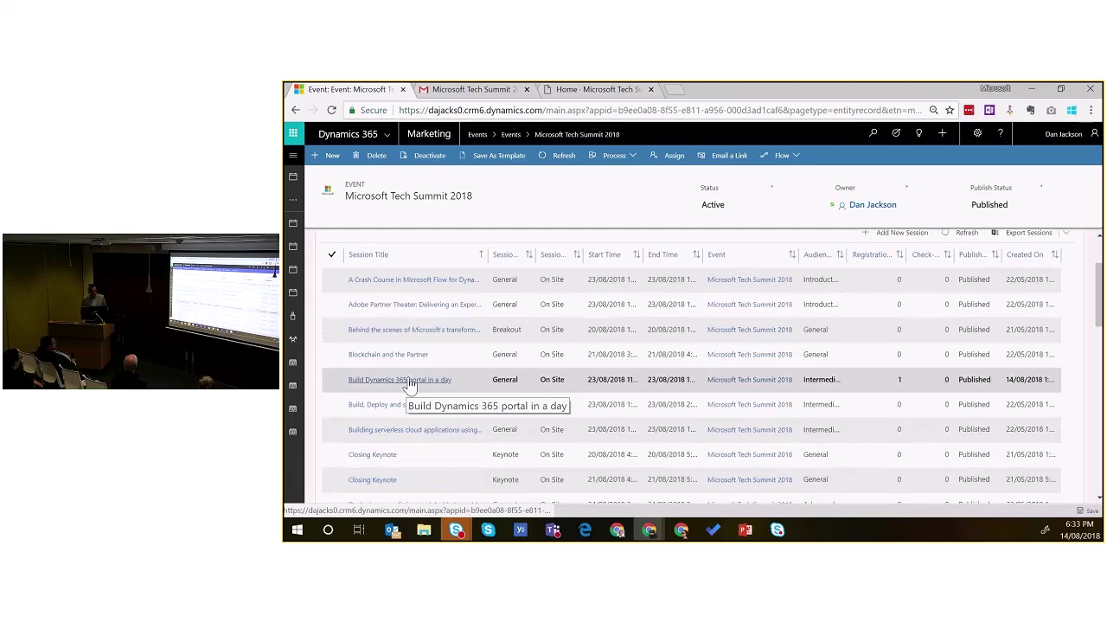
# Step: Open the Build Dynamics 365 portal in a day session and review its tracks, speakers and Meeting Room C2.4 venue
pyautogui.click(411, 381)
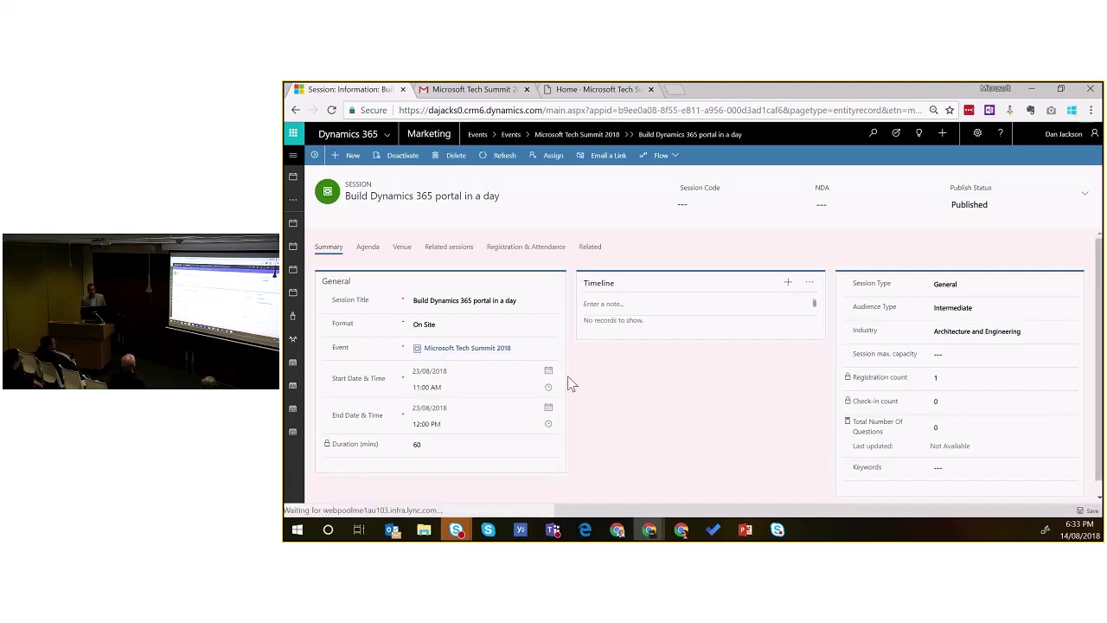
pyautogui.click(368, 247)
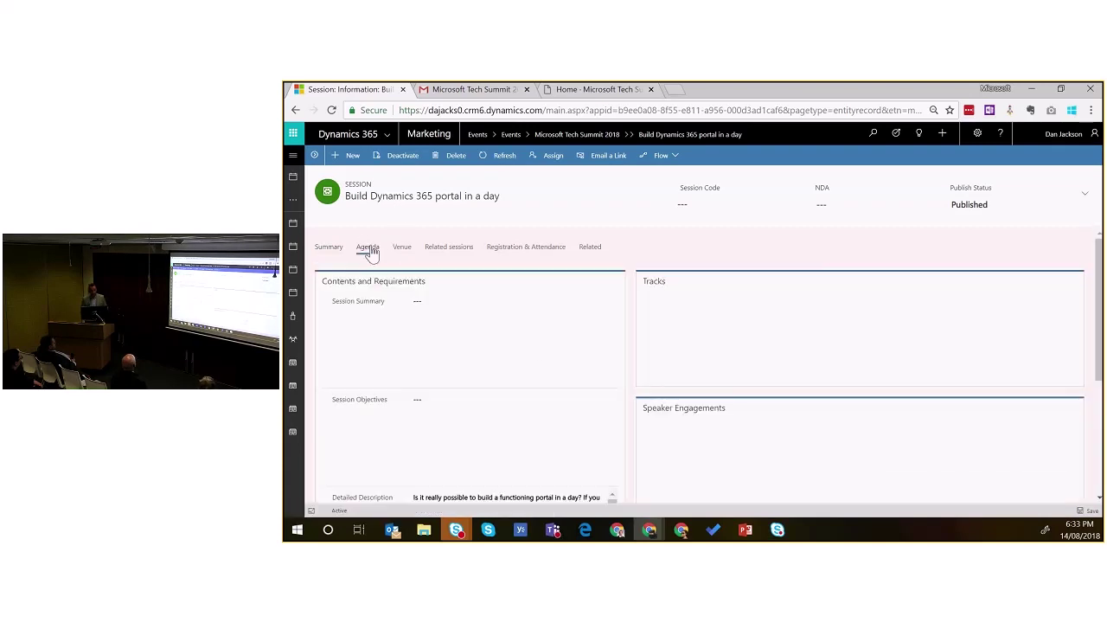
pyautogui.scroll(-2, 429, 377)
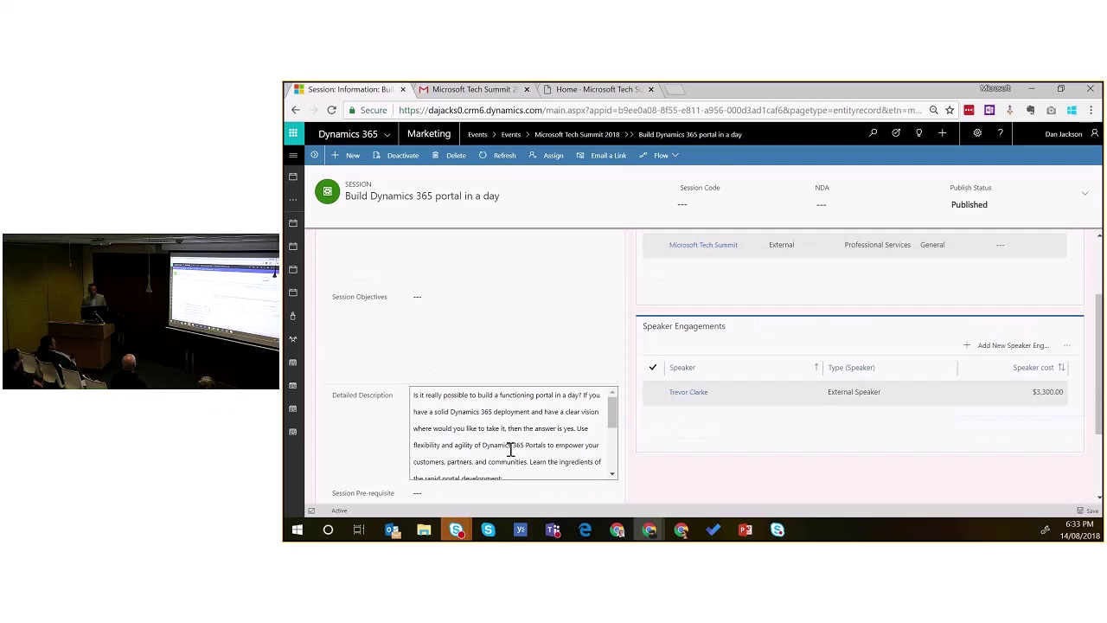
pyautogui.scroll(2, 531, 449)
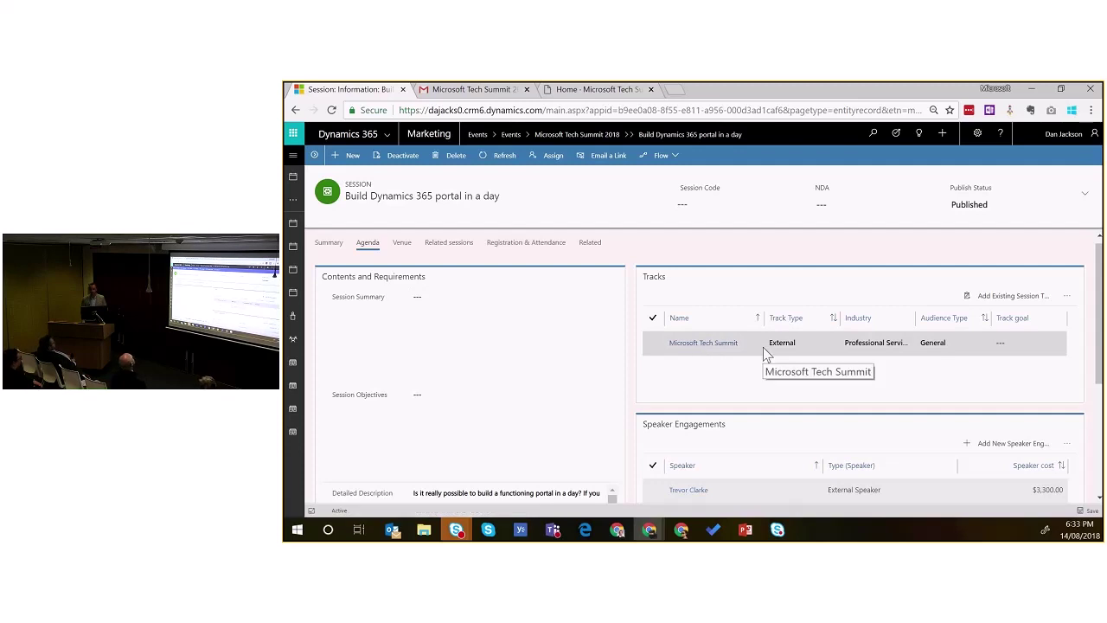
pyautogui.click(403, 244)
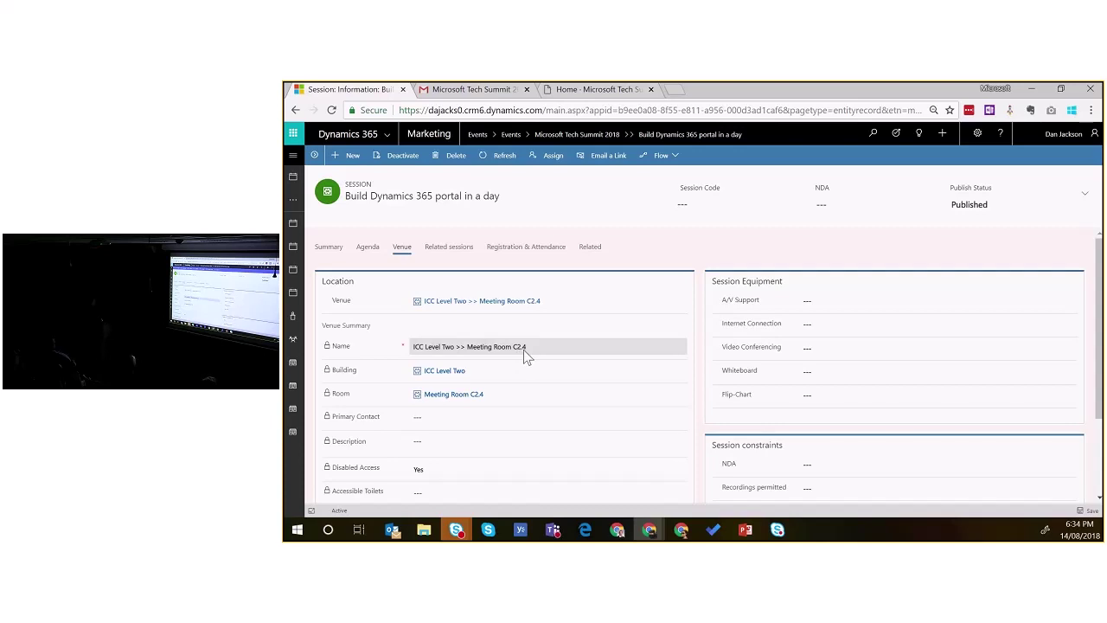
pyautogui.scroll(-2, 530, 363)
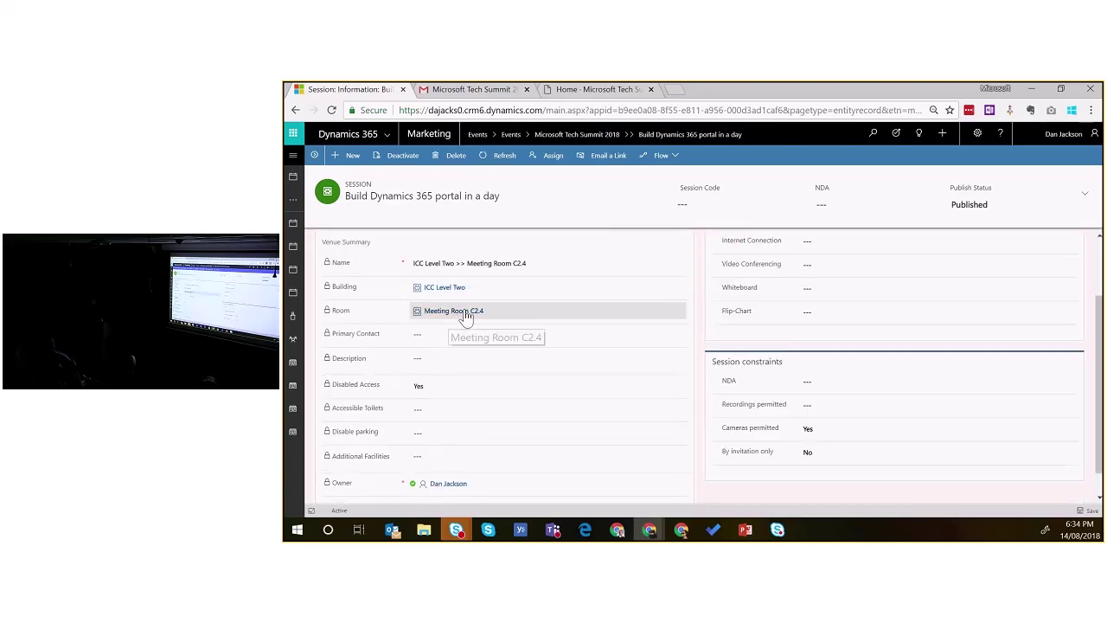
# Step: Inspect Meeting Room C2.4's capacity of 84, room features and layouts, then return to the session
pyautogui.click(466, 316)
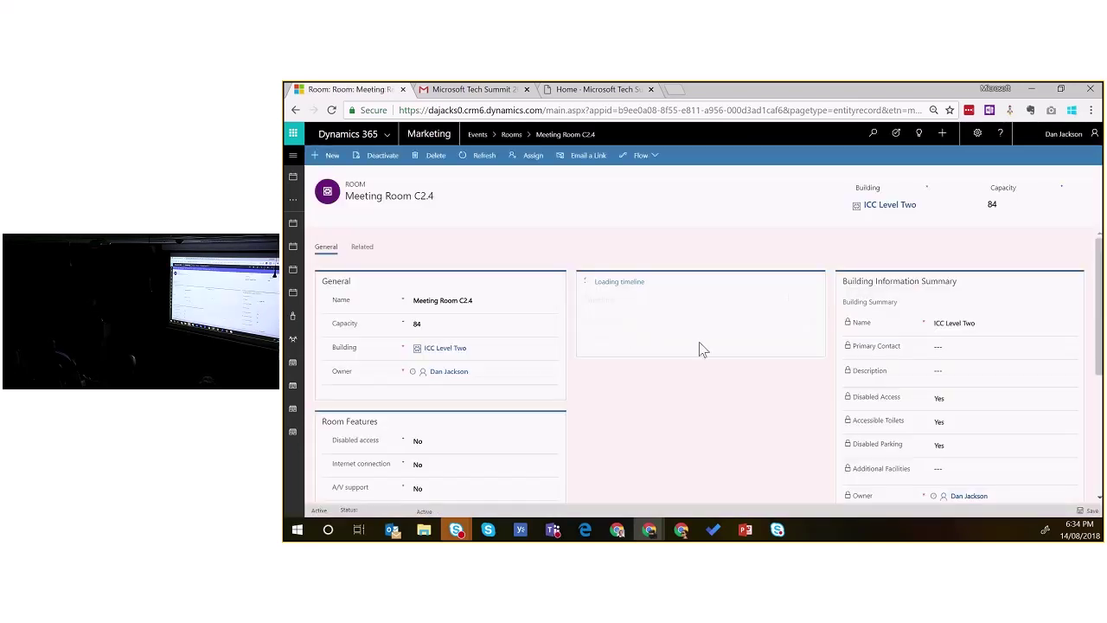
pyautogui.scroll(-2, 692, 372)
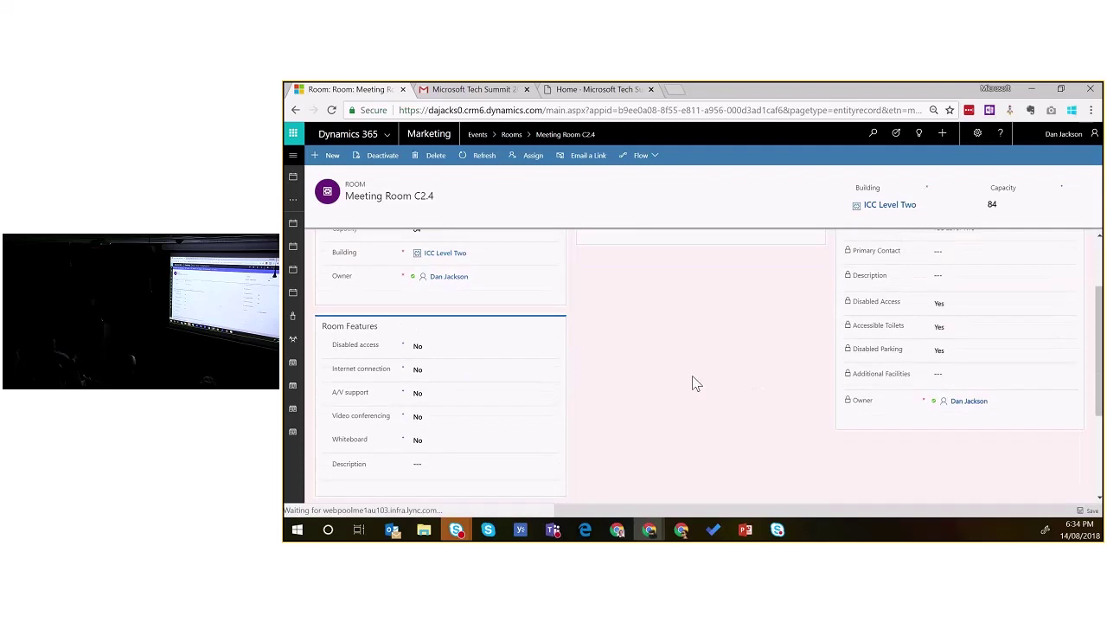
pyautogui.scroll(2, 692, 375)
pyautogui.click(450, 325)
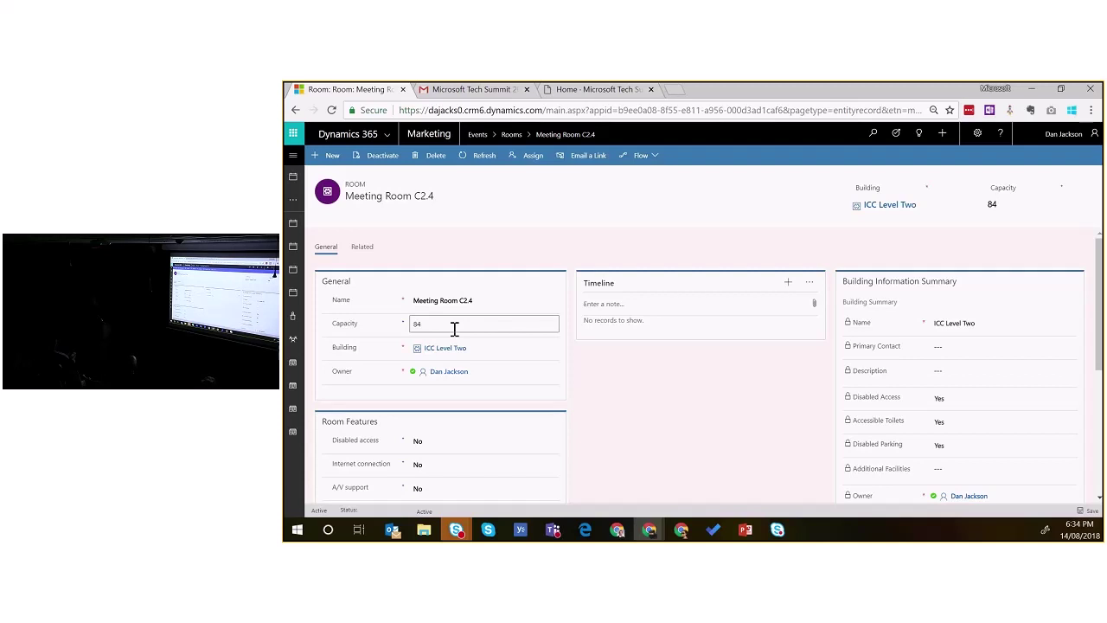
pyautogui.scroll(-2, 649, 355)
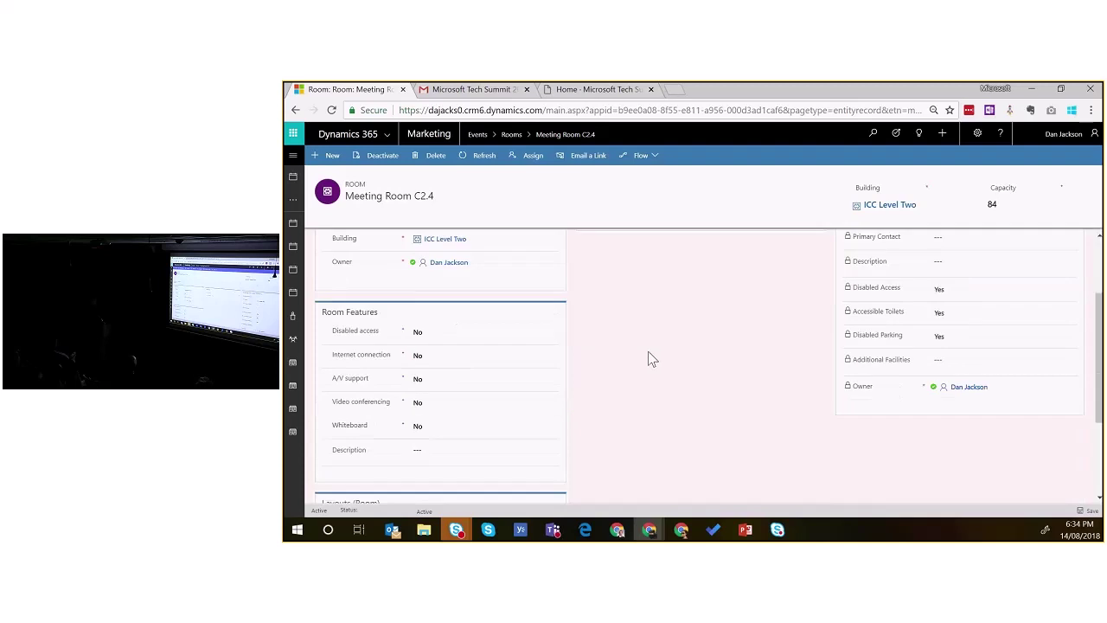
pyautogui.scroll(-2, 649, 354)
pyautogui.scroll(-1, 651, 358)
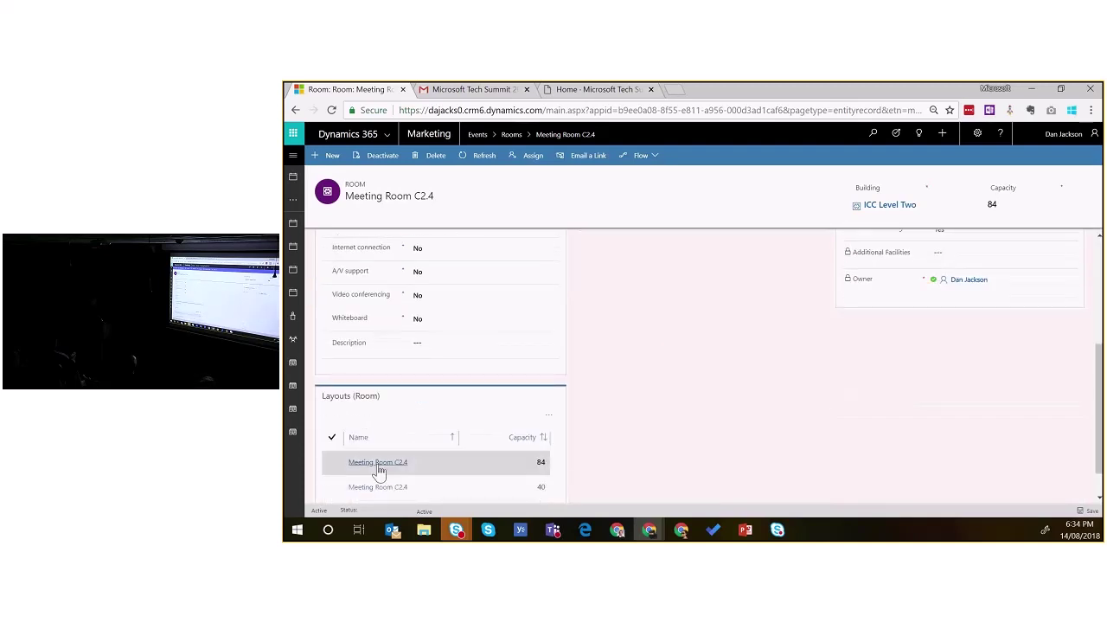
pyautogui.scroll(2, 602, 384)
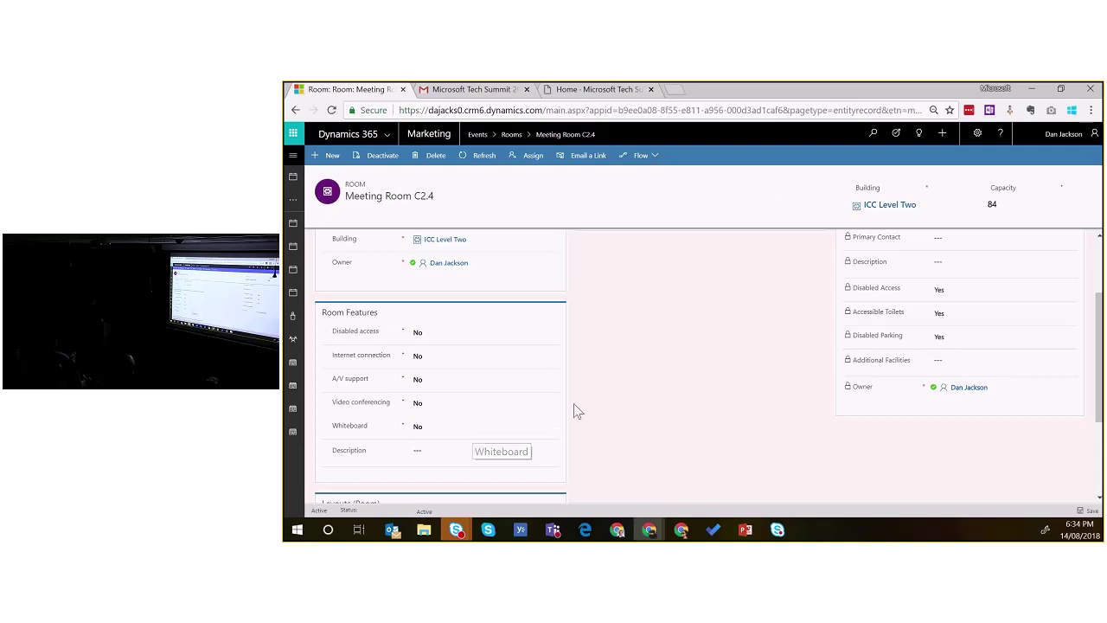
pyautogui.scroll(2, 576, 407)
pyautogui.scroll(1, 576, 407)
pyautogui.click(295, 111)
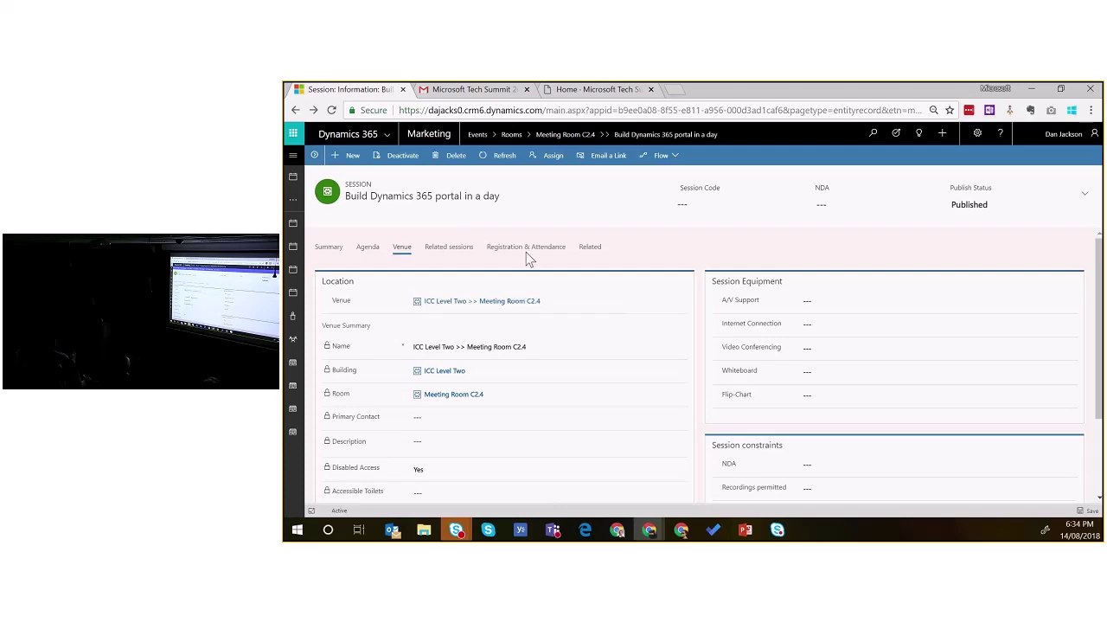
# Step: Review the Microsoft Tech Summit 2018 agenda sessions and speaker engagements, then show the browser profile list
pyautogui.click(313, 156)
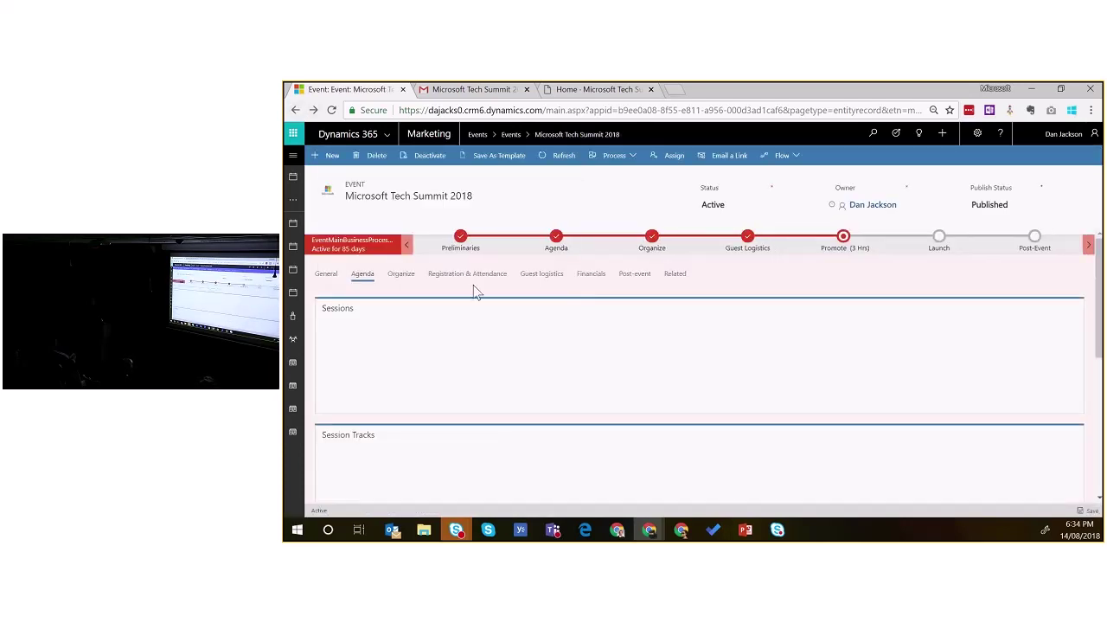
pyautogui.scroll(-3, 505, 337)
pyautogui.scroll(-5, 498, 363)
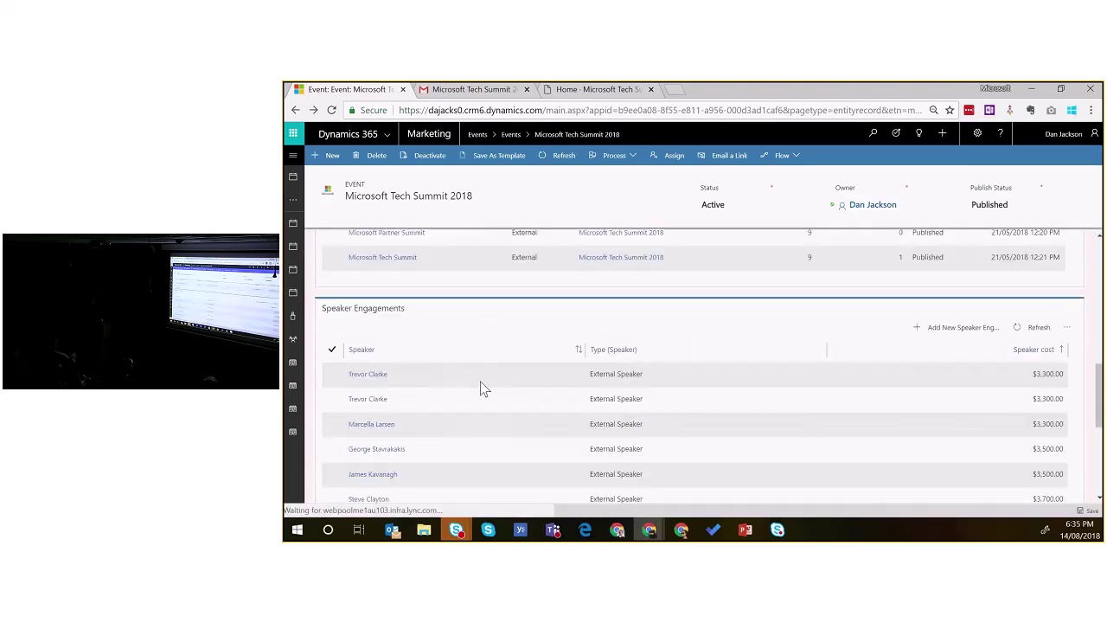
pyautogui.click(1032, 379)
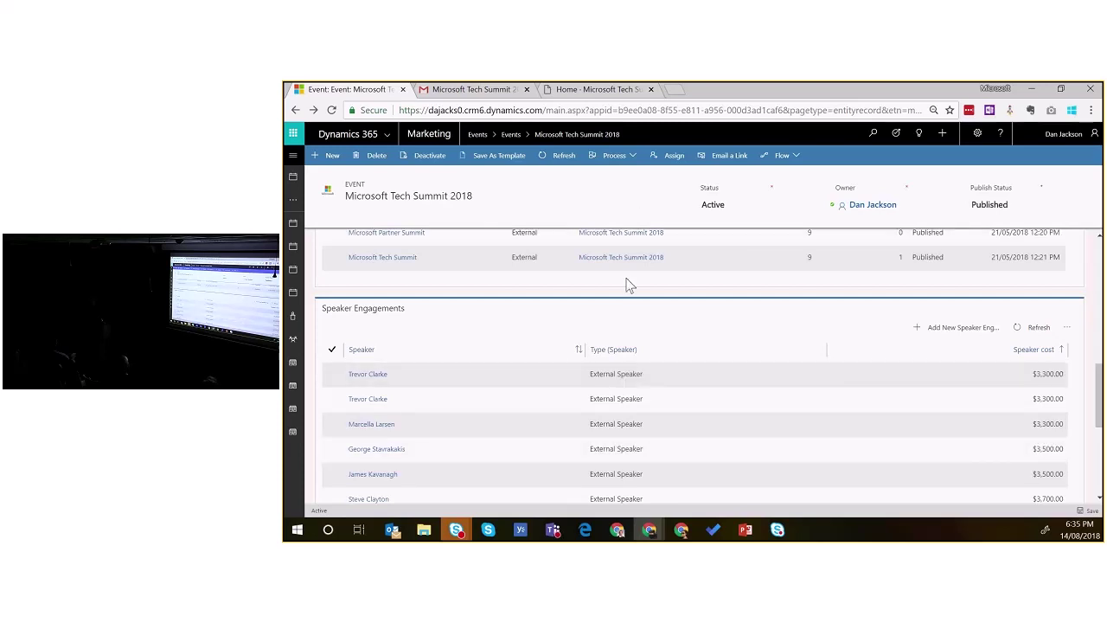
pyautogui.scroll(5, 630, 288)
pyautogui.scroll(3, 630, 288)
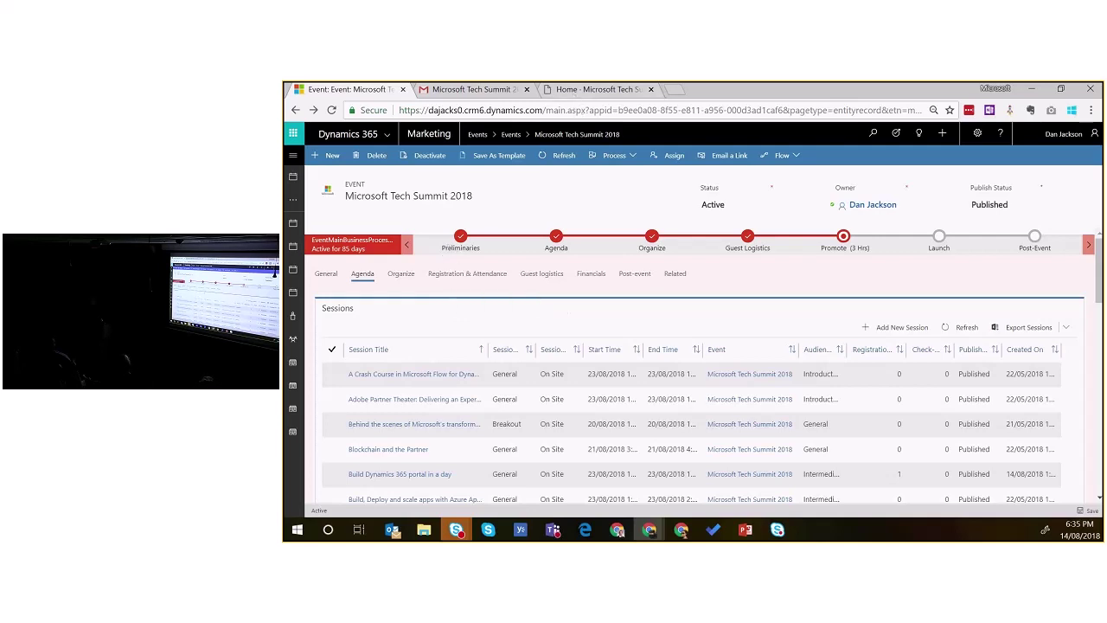
pyautogui.click(995, 89)
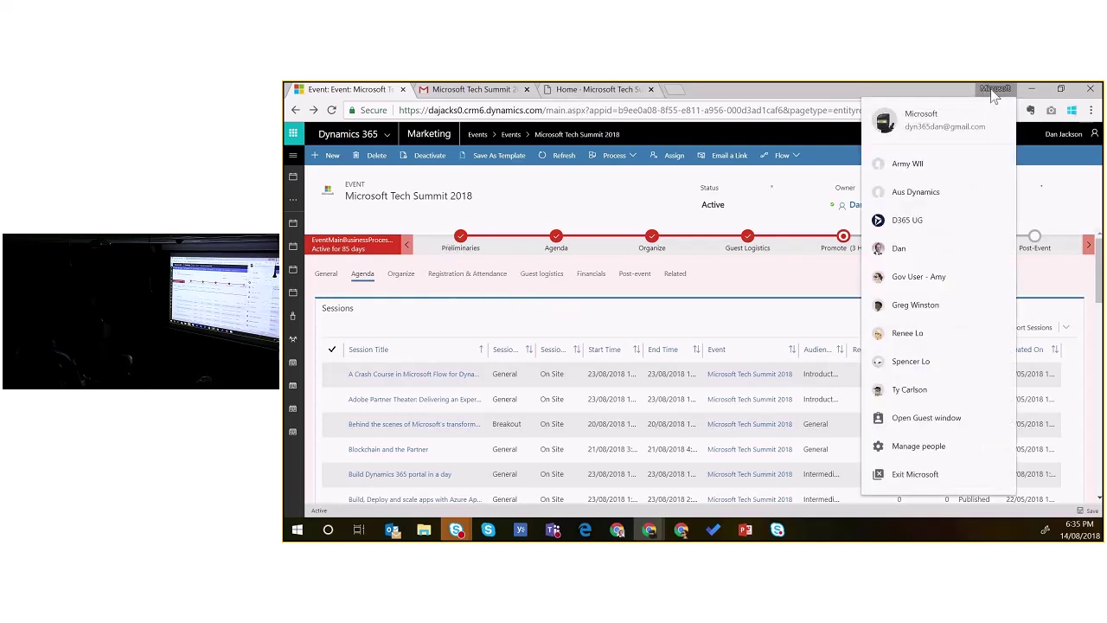
# Step: Switch to the attendee's browser profile and open Register Now from the Tech Summit 2018 invitation email
pyautogui.click(917, 305)
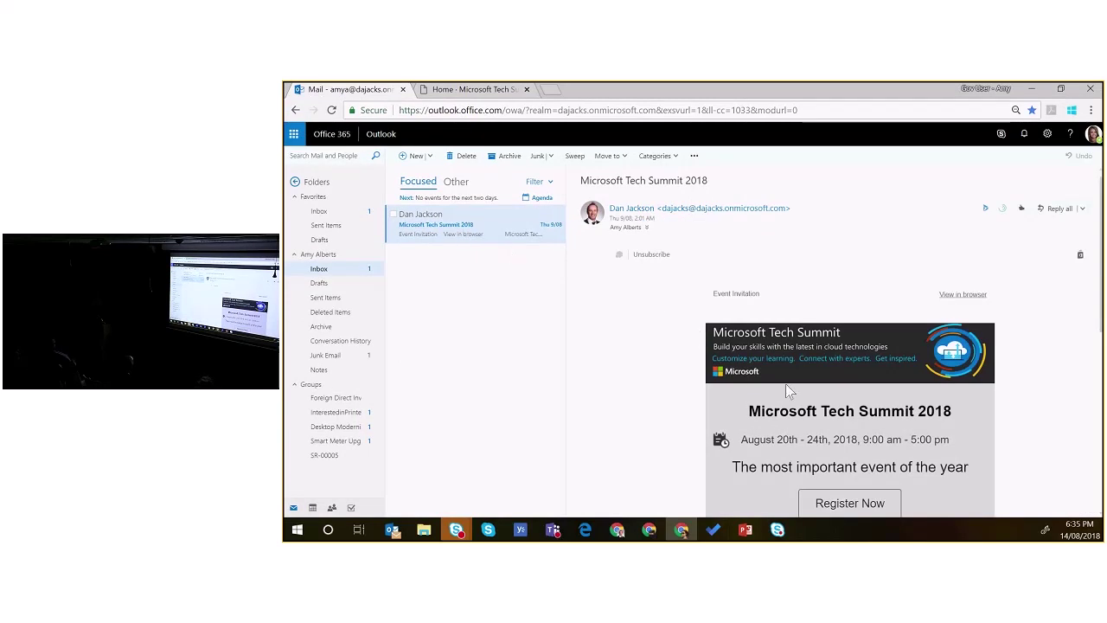
pyautogui.scroll(-1, 747, 387)
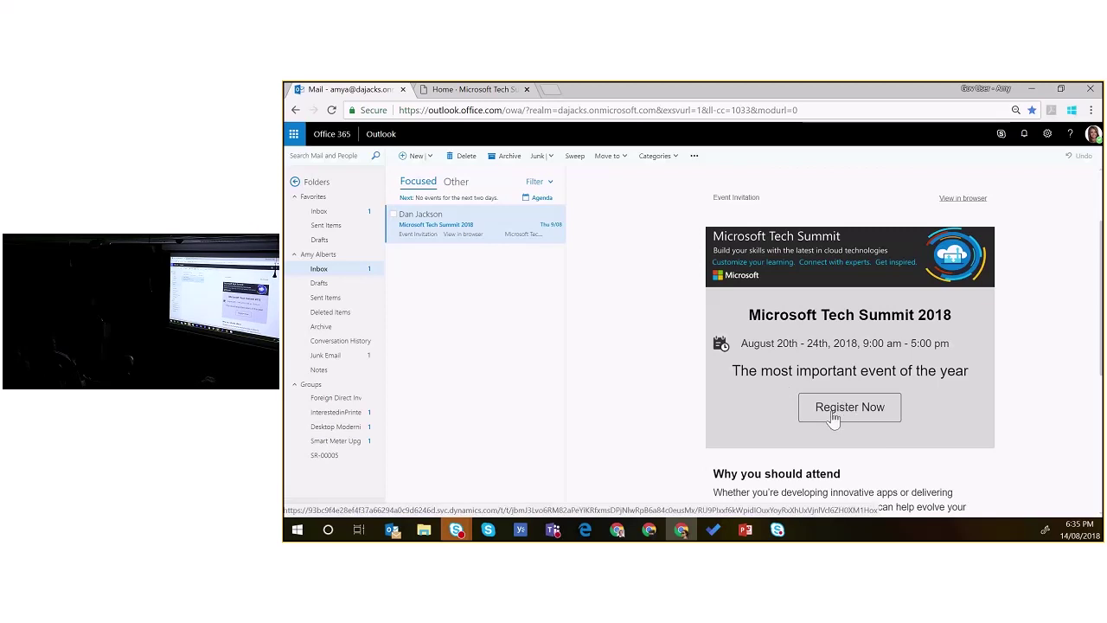
pyautogui.click(735, 357)
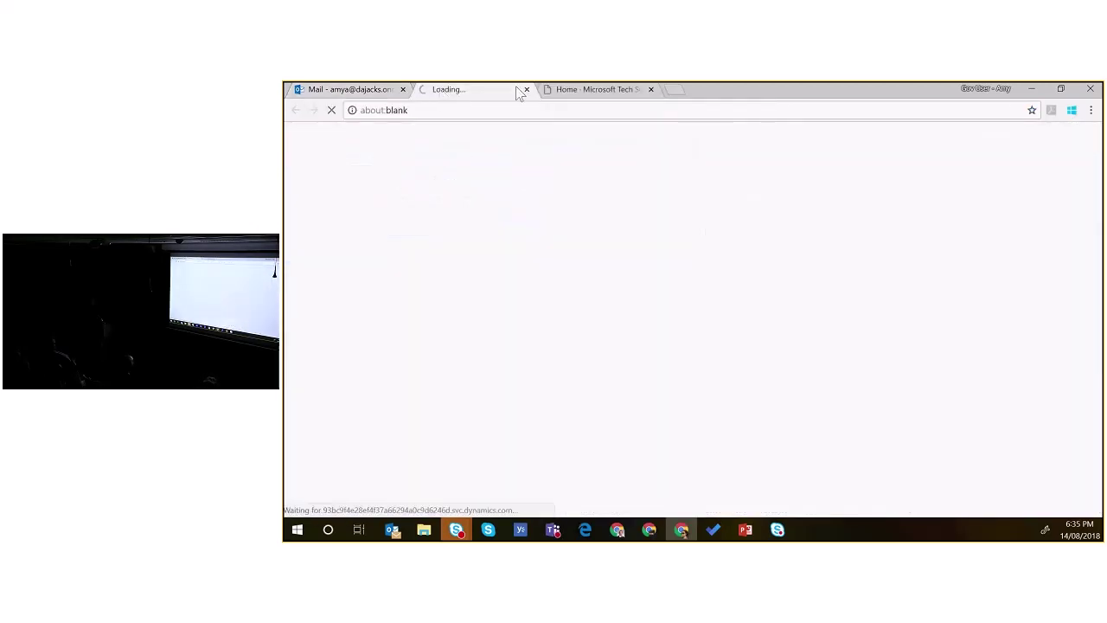
# Step: Close the older duplicate event portal tab
pyautogui.click(651, 89)
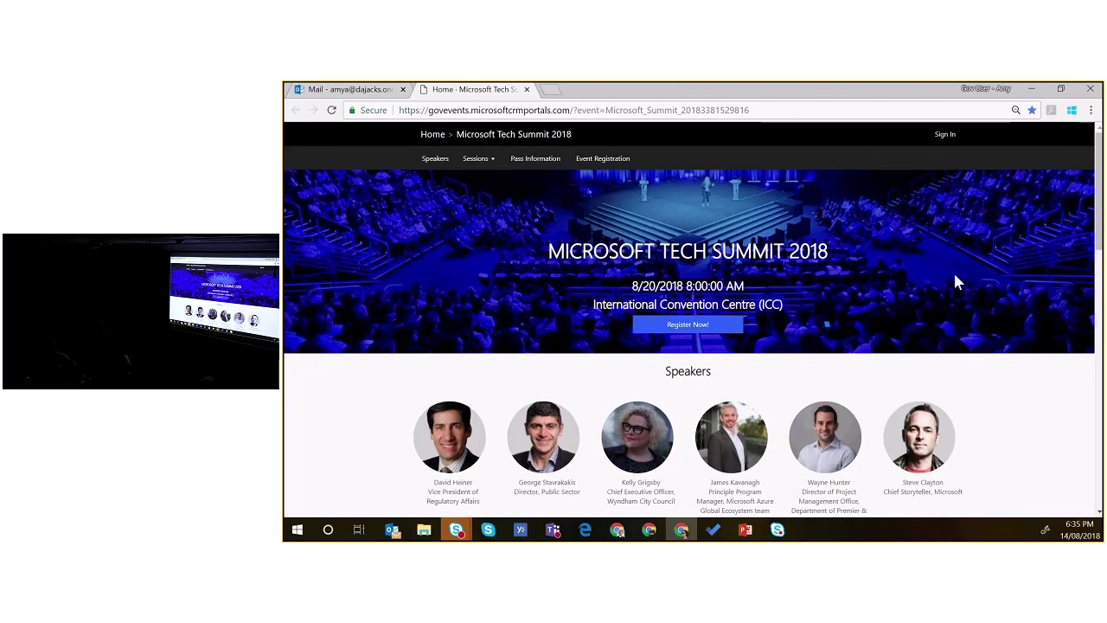
pyautogui.scroll(-3, 958, 282)
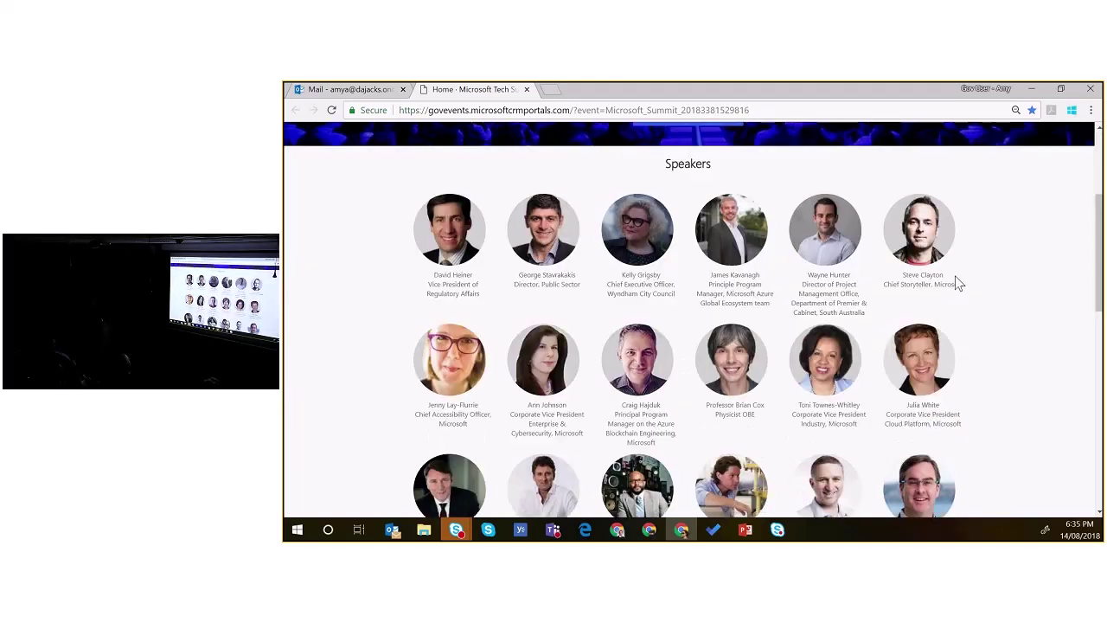
pyautogui.scroll(3, 958, 282)
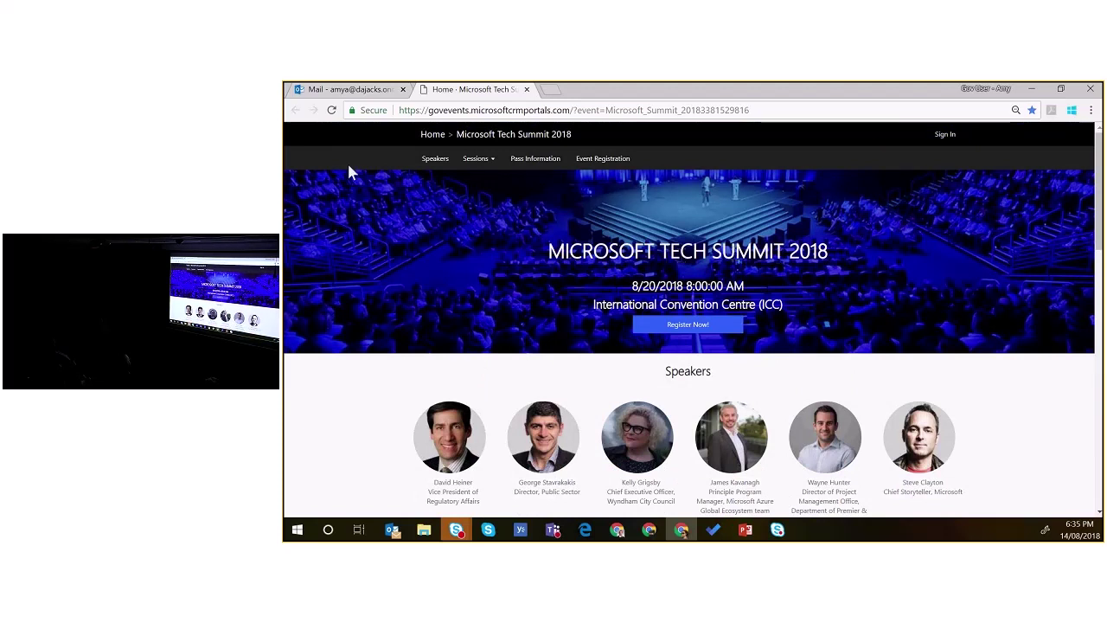
# Step: Browse the summit's speaker bios, then go to the Sessions schedule starting with the Vision Keynote
pyautogui.click(427, 161)
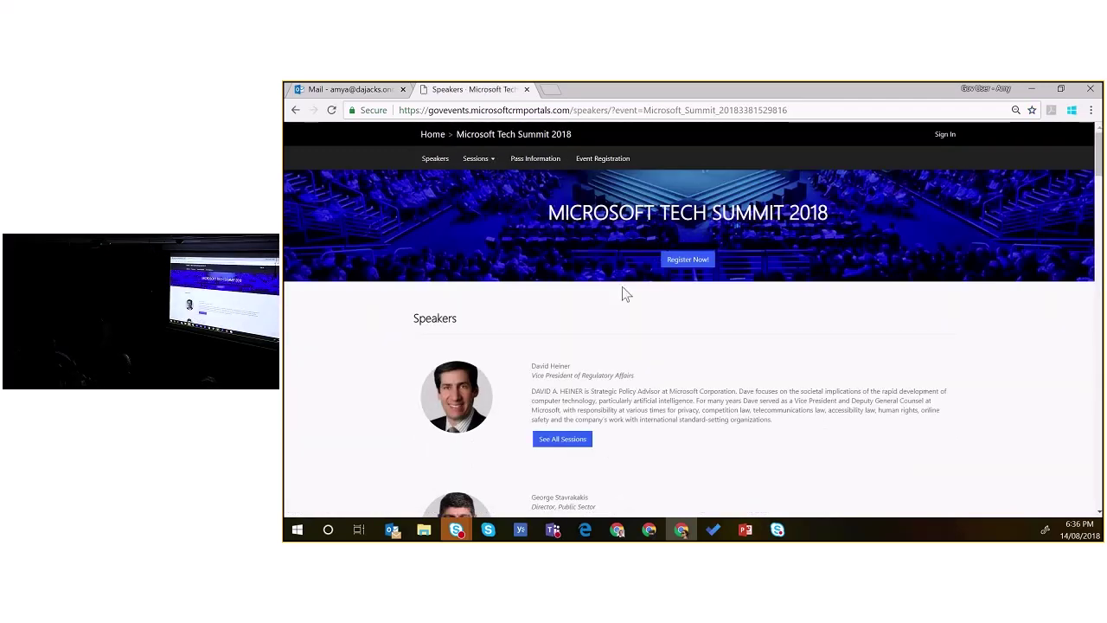
pyautogui.scroll(-1, 683, 363)
pyautogui.scroll(-2, 697, 377)
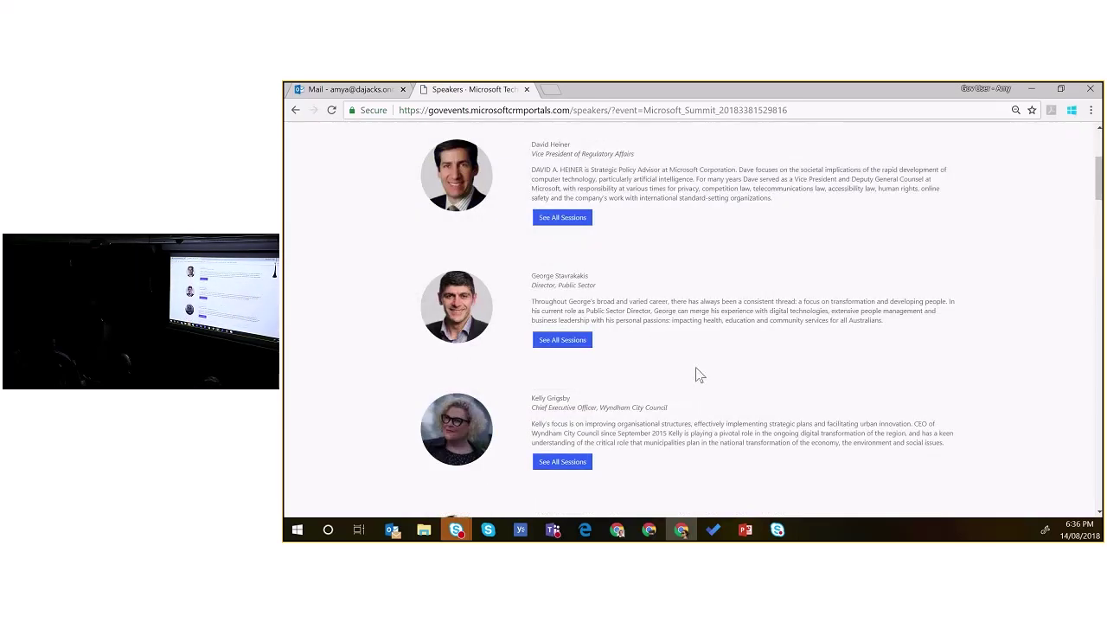
pyautogui.scroll(-1, 699, 376)
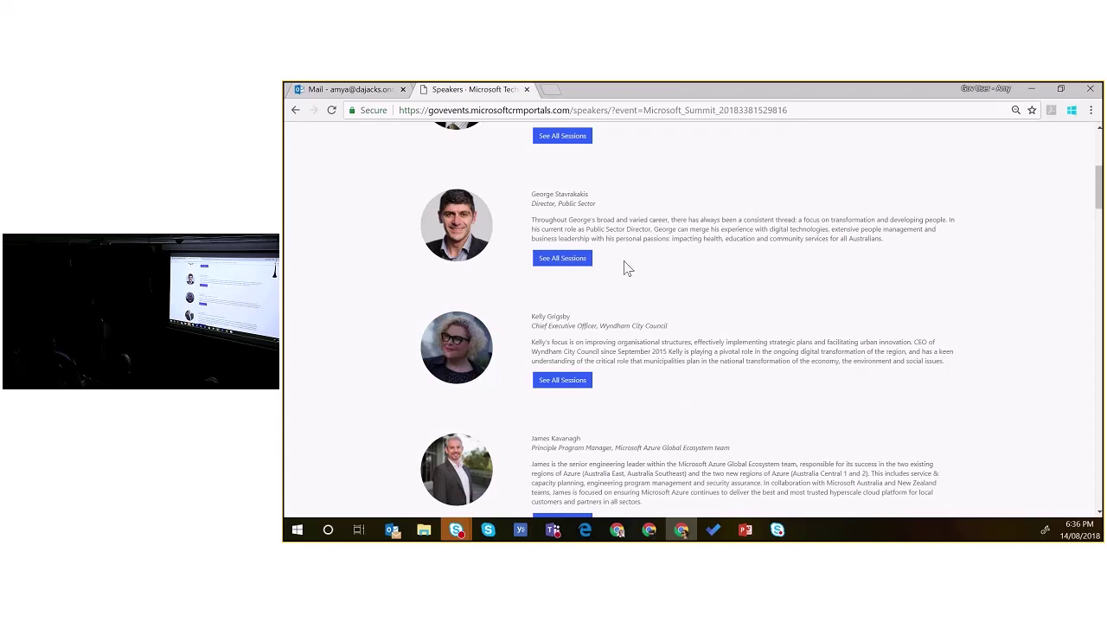
pyautogui.scroll(-3, 736, 292)
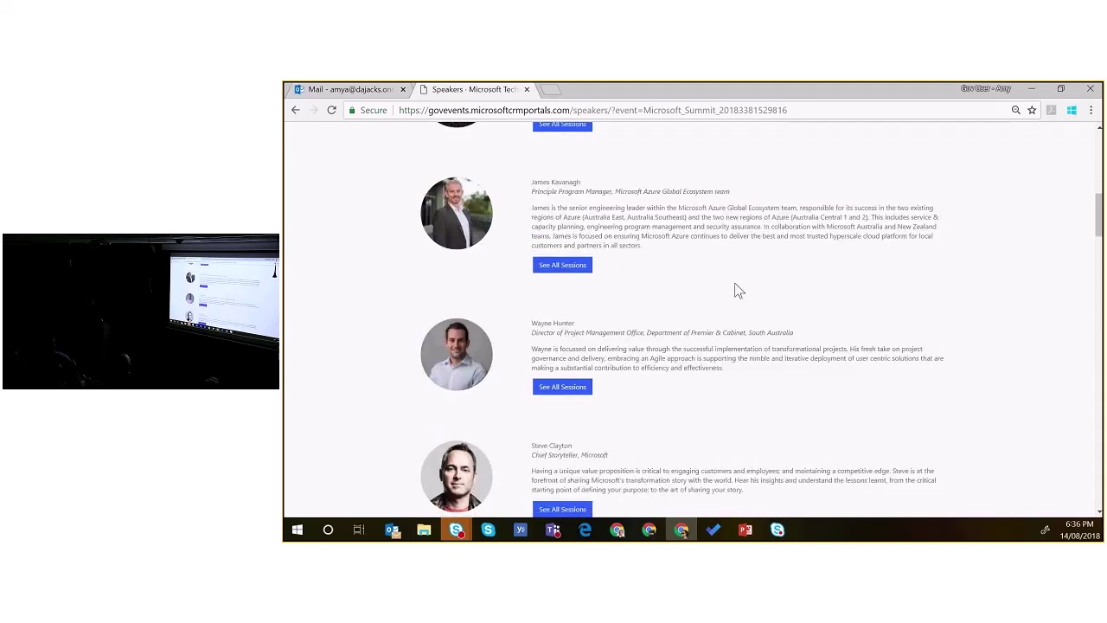
pyautogui.scroll(6, 738, 291)
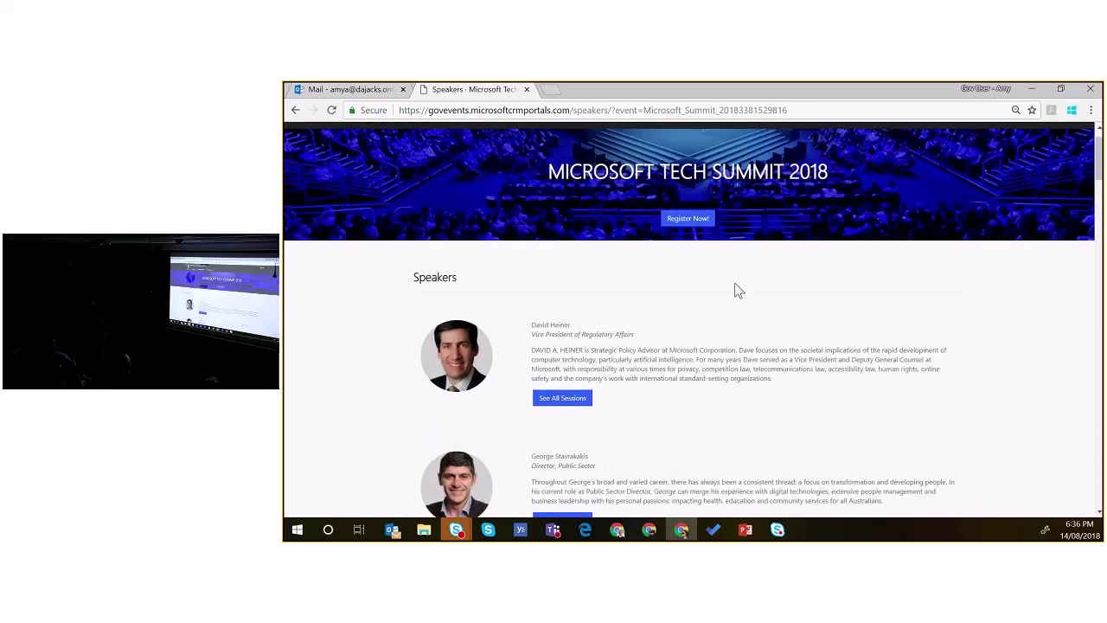
pyautogui.scroll(1, 738, 292)
pyautogui.click(475, 159)
pyautogui.click(477, 177)
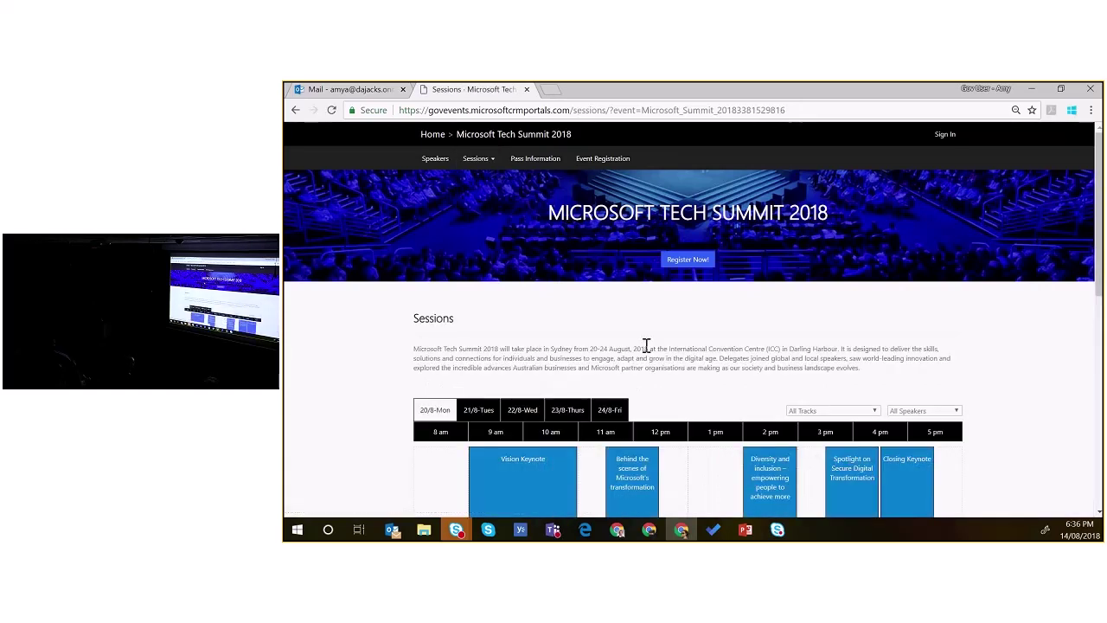
# Step: Browse the 20/8 to 24/8 session schedules and open the Vision Keynote details
pyautogui.scroll(-3, 1059, 360)
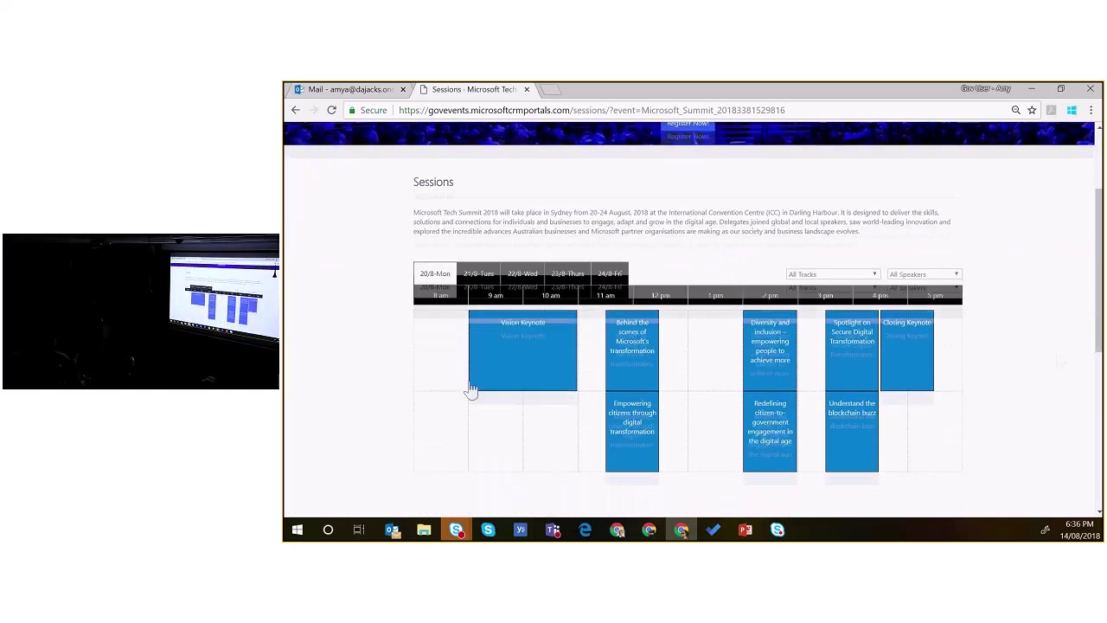
pyautogui.click(480, 273)
pyautogui.click(525, 273)
pyautogui.click(569, 273)
pyautogui.click(606, 275)
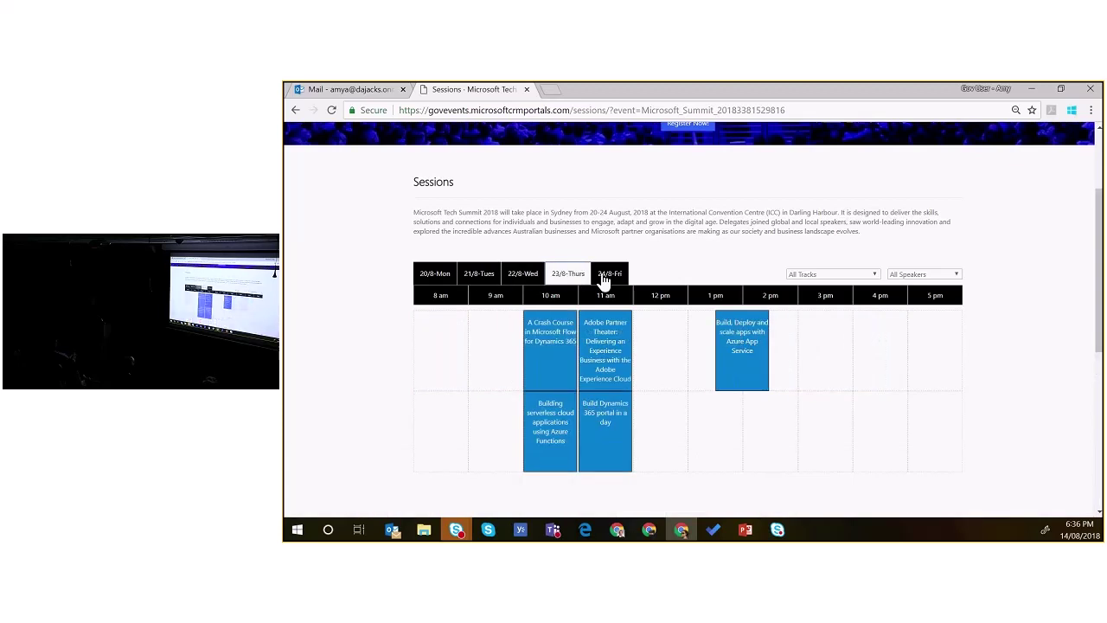
pyautogui.click(435, 274)
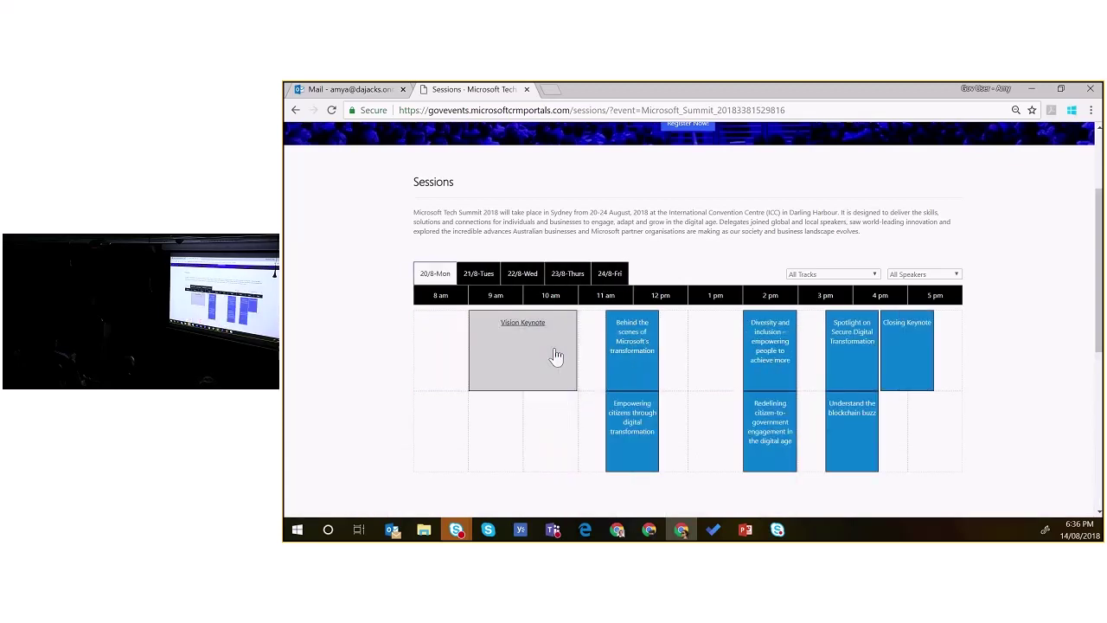
pyautogui.click(557, 354)
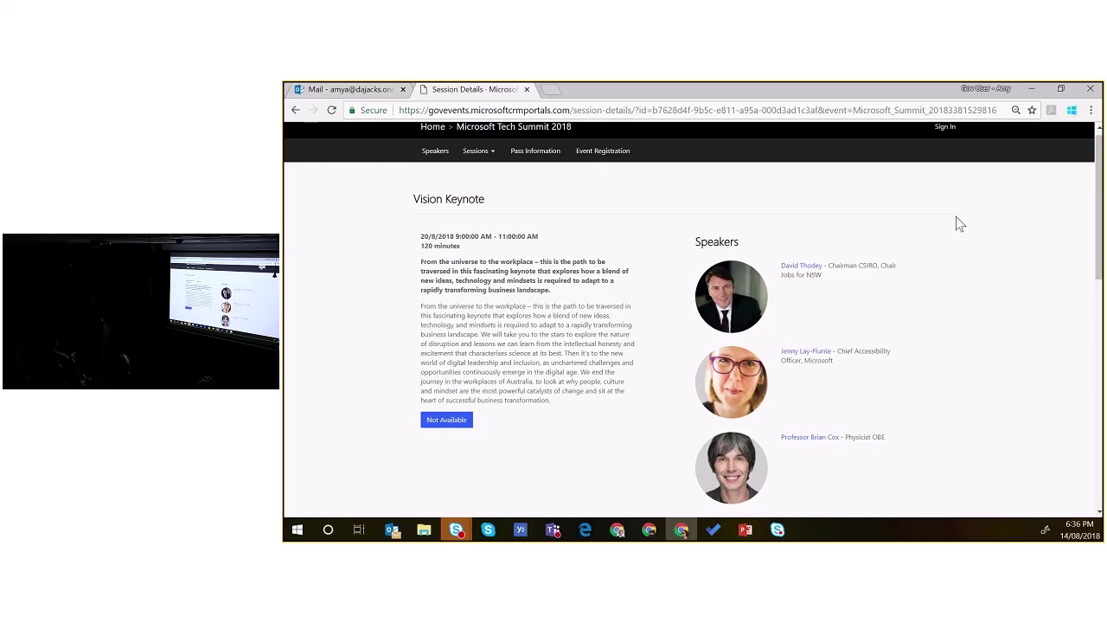
# Step: Sign in with the saved attendee credentials and go to the Event Registration form
pyautogui.click(945, 127)
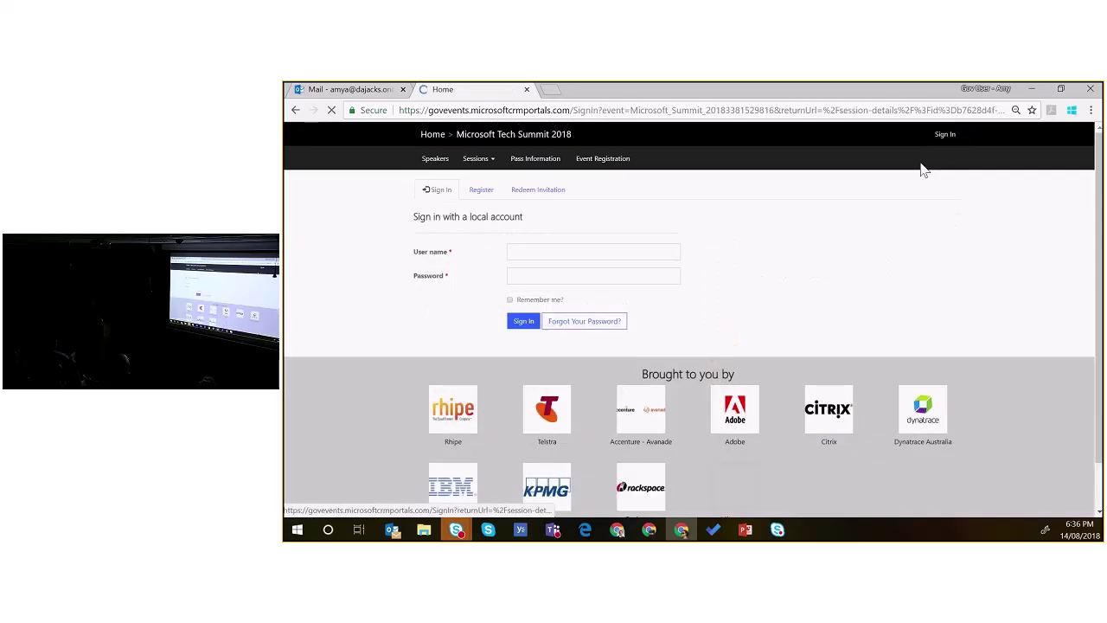
pyautogui.click(523, 322)
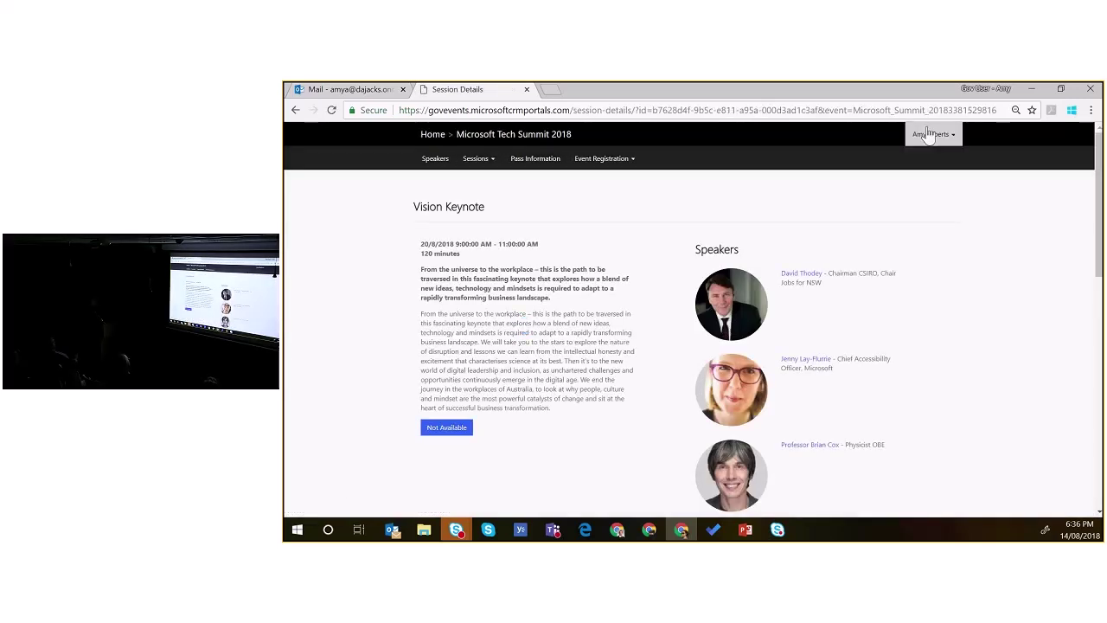
pyautogui.click(477, 158)
pyautogui.click(481, 183)
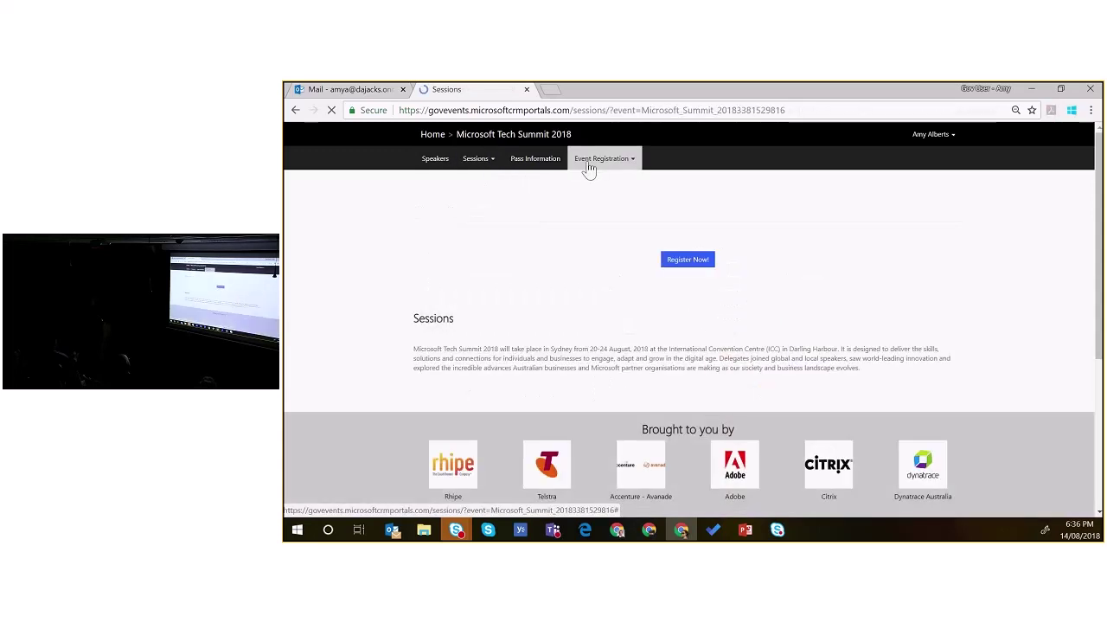
pyautogui.click(592, 163)
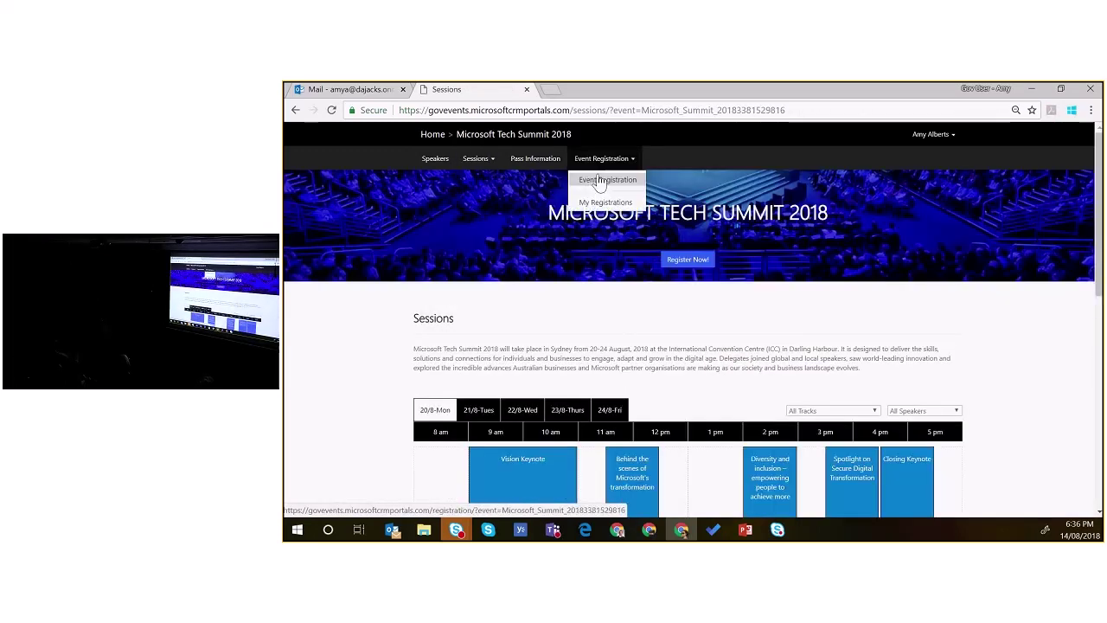
pyautogui.click(606, 180)
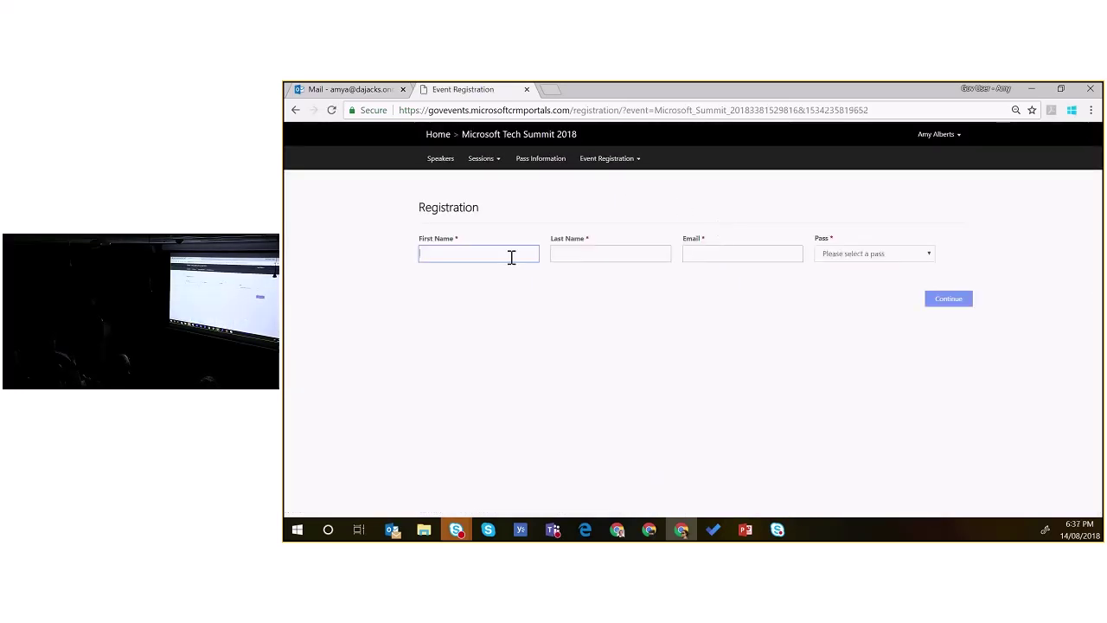
# Step: Fill in the attendee's first name, last name and email address on the registration form
pyautogui.press('Tab')
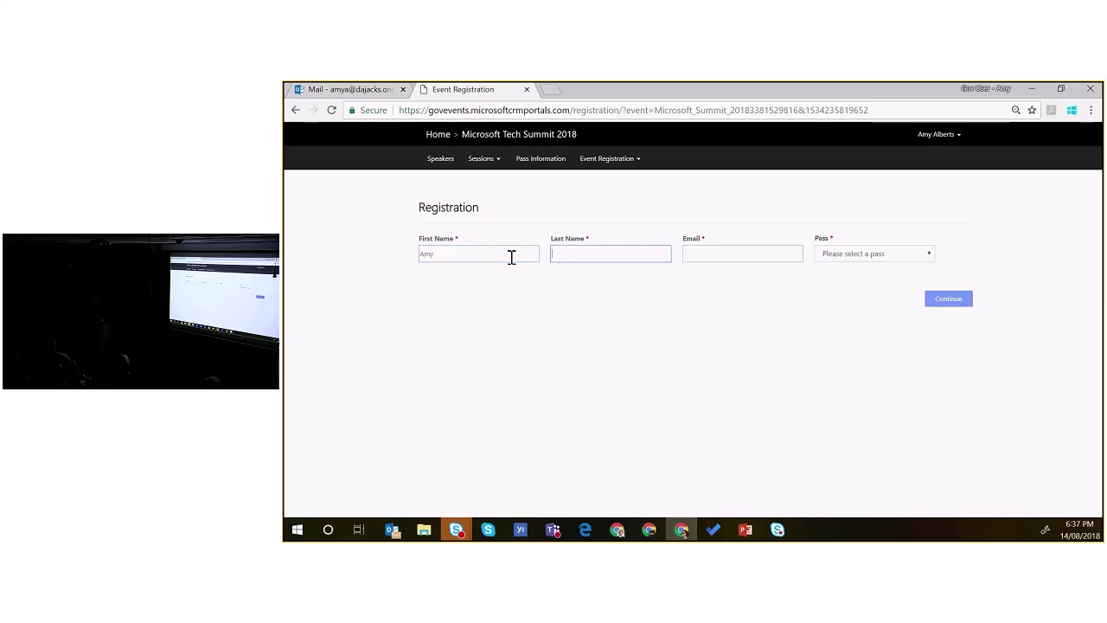
pyautogui.press('BackSpace')
pyautogui.press('BackSpace')
pyautogui.press('BackSpace')
pyautogui.press('Tab')
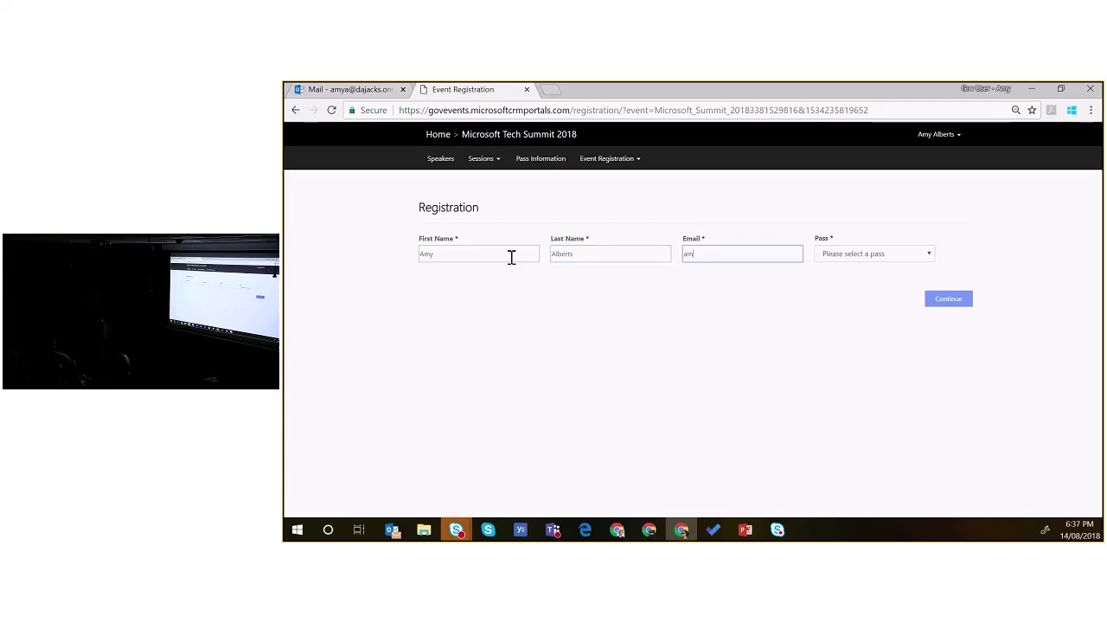
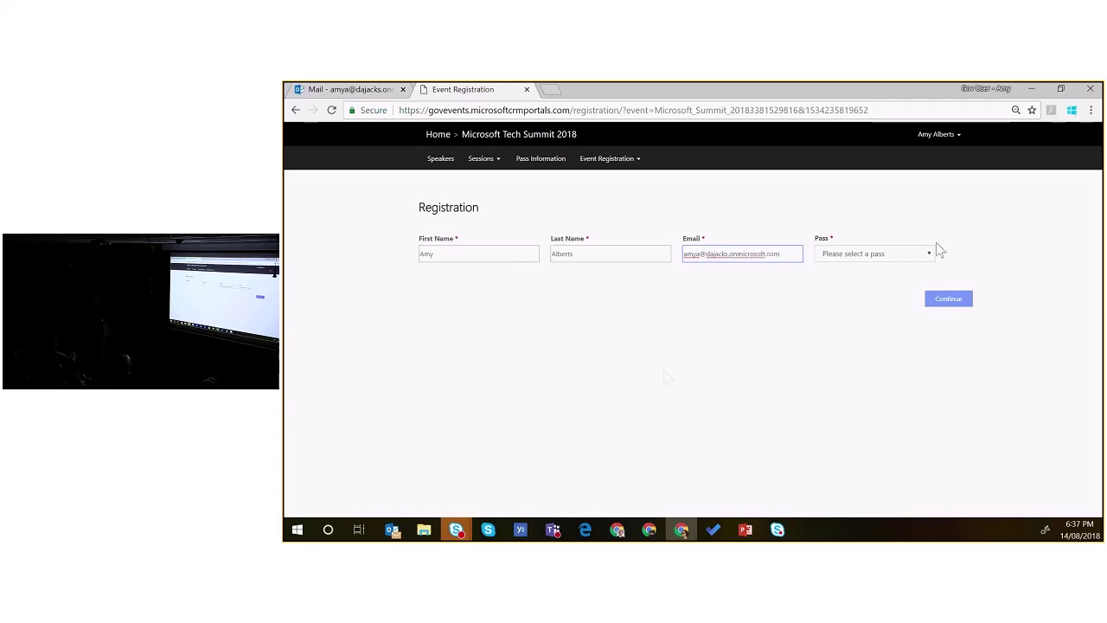
# Step: Choose the Early Bird Full Event Pass (5 days) and continue to the 200.00$ summary
pyautogui.click(927, 253)
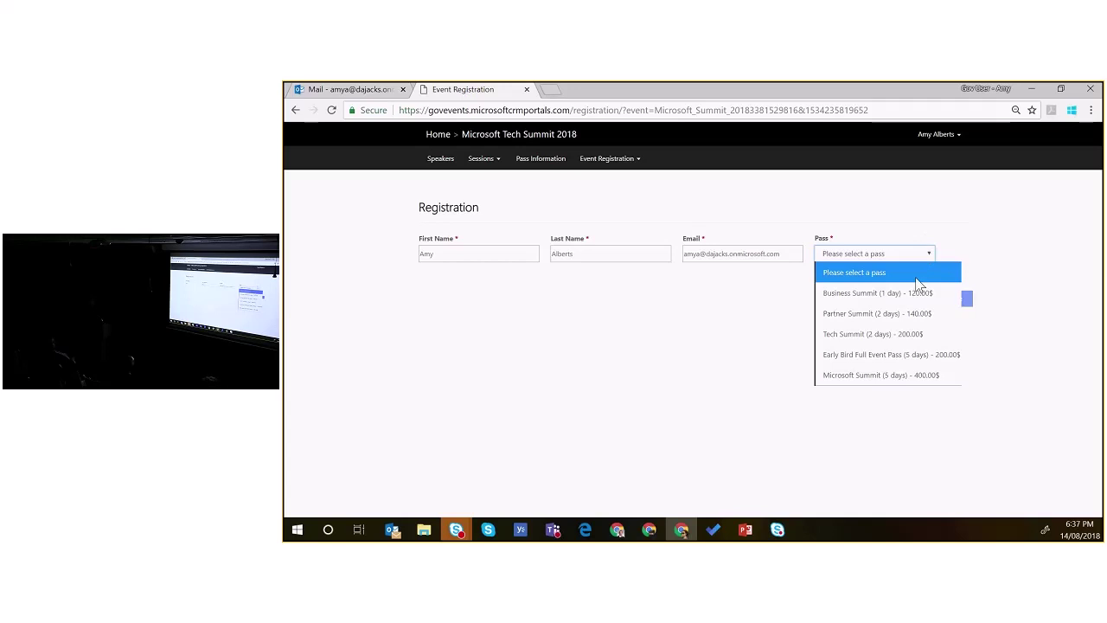
pyautogui.click(891, 362)
pyautogui.click(956, 305)
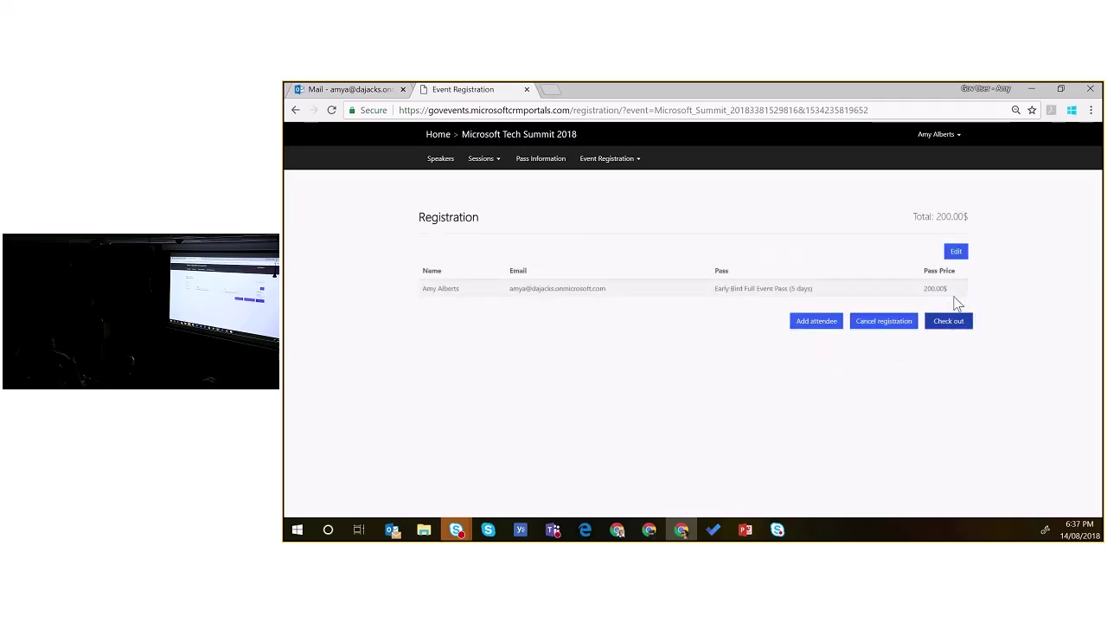
# Step: Check out and complete the 200.00$ emulated payment after entering the captcha code
pyautogui.click(941, 324)
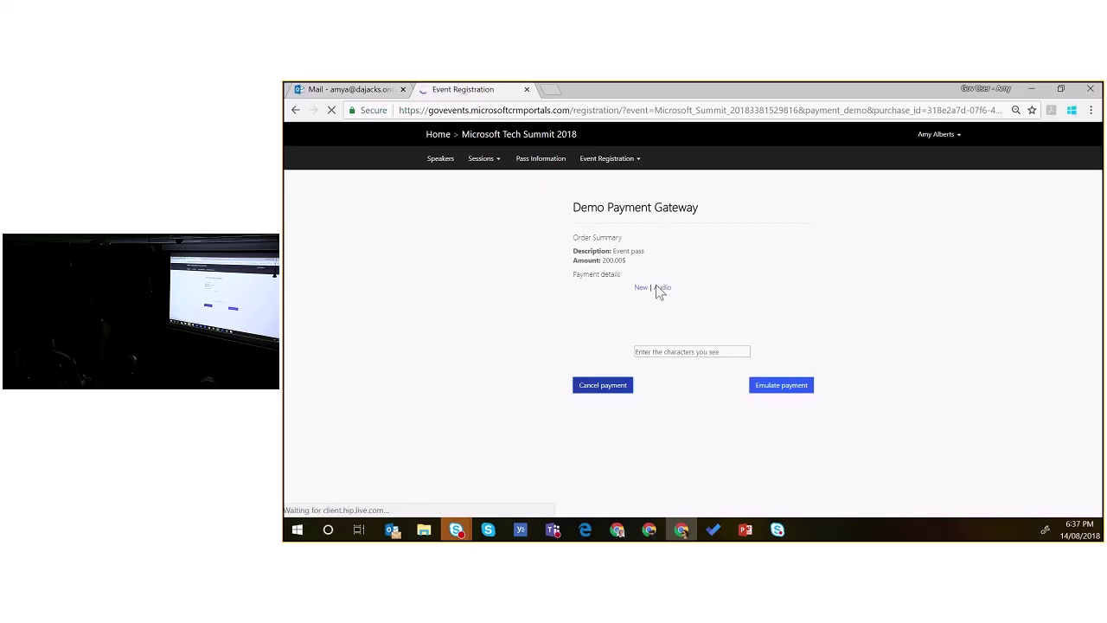
pyautogui.click(670, 353)
pyautogui.write('MWYN')
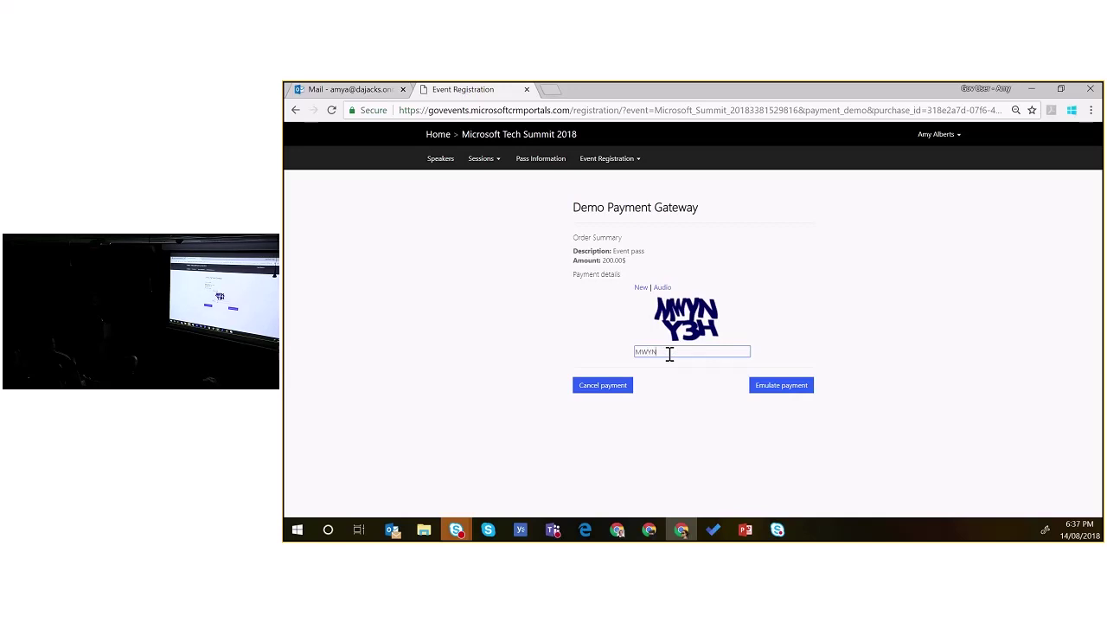
pyautogui.write('Y3H')
pyautogui.click(741, 404)
pyautogui.click(776, 391)
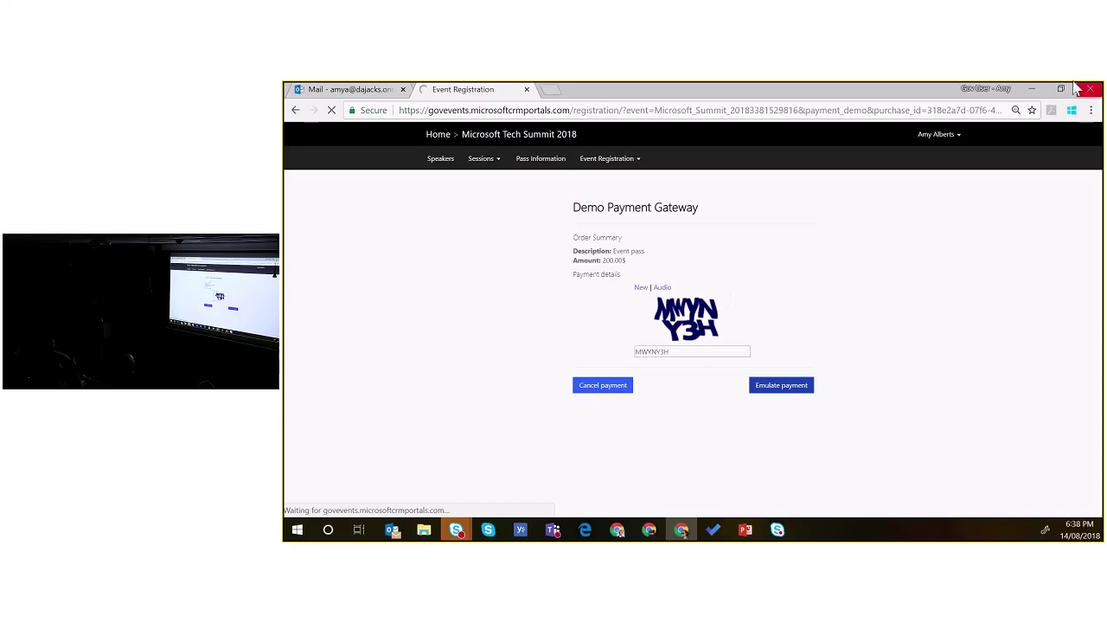
# Step: Return to the event portal's Sessions schedule page
pyautogui.click(987, 87)
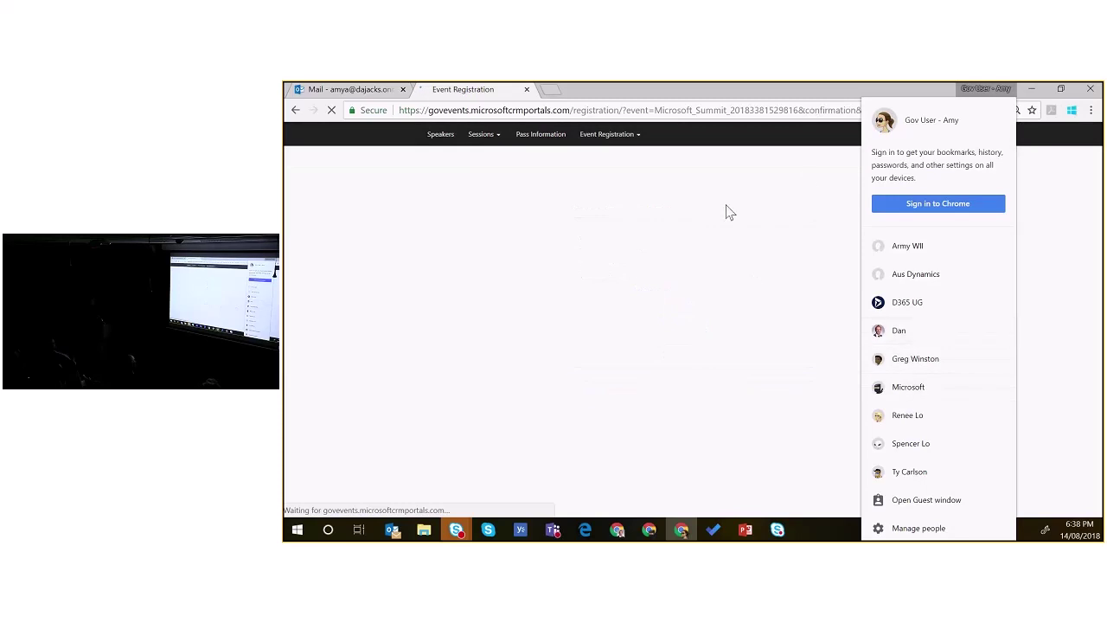
pyautogui.click(820, 159)
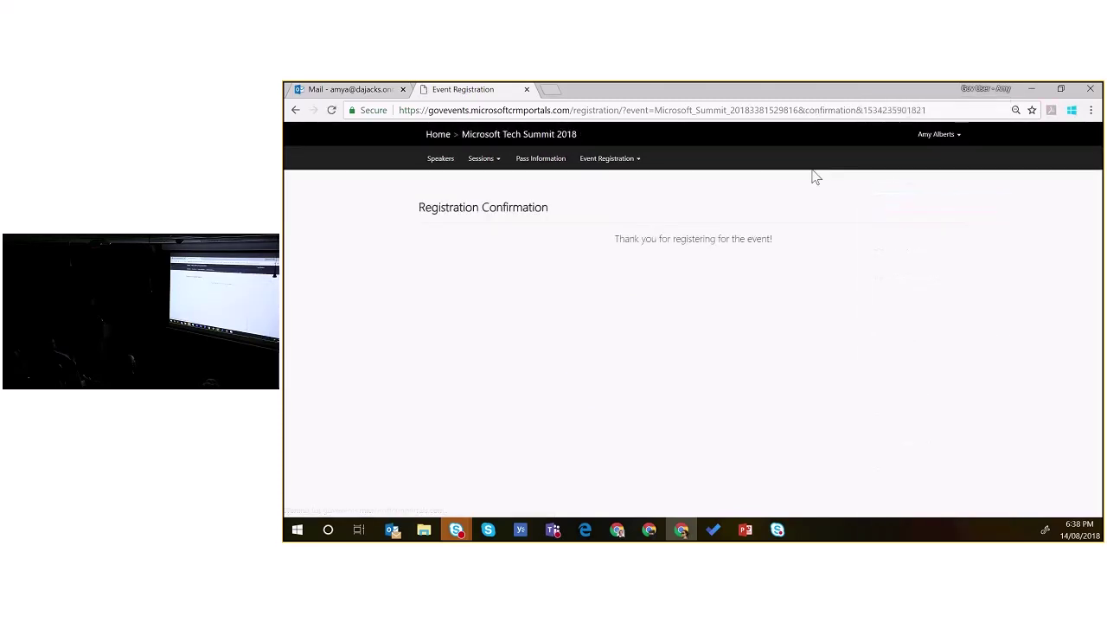
pyautogui.click(472, 165)
pyautogui.click(478, 183)
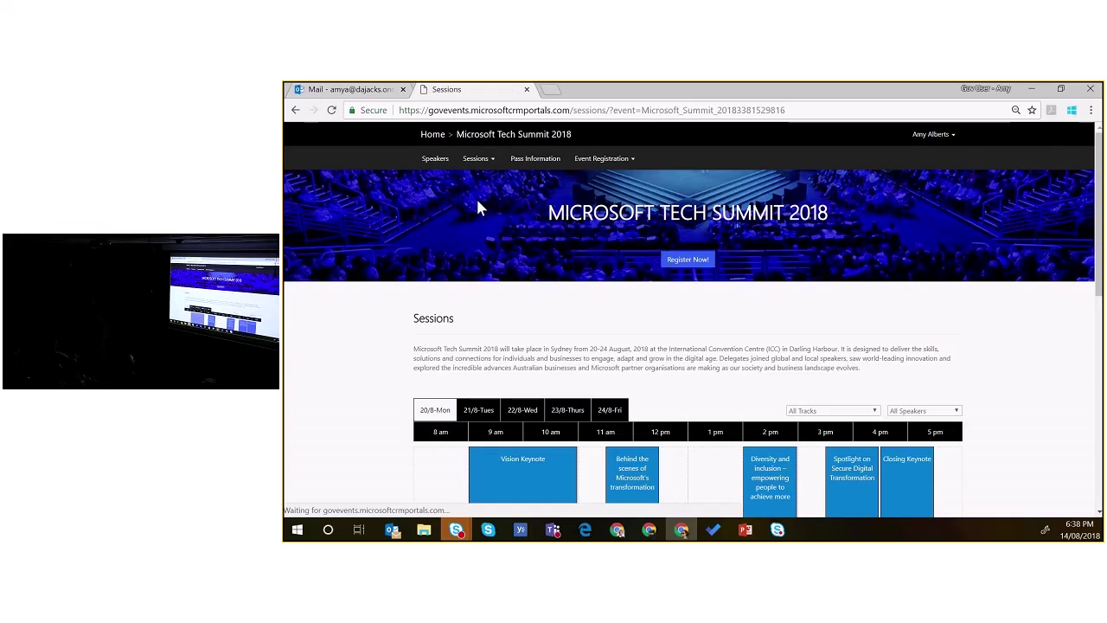
# Step: Register for Behind the scenes of Microsoft's transformation and confirm it appears under My Sessions
pyautogui.click(633, 476)
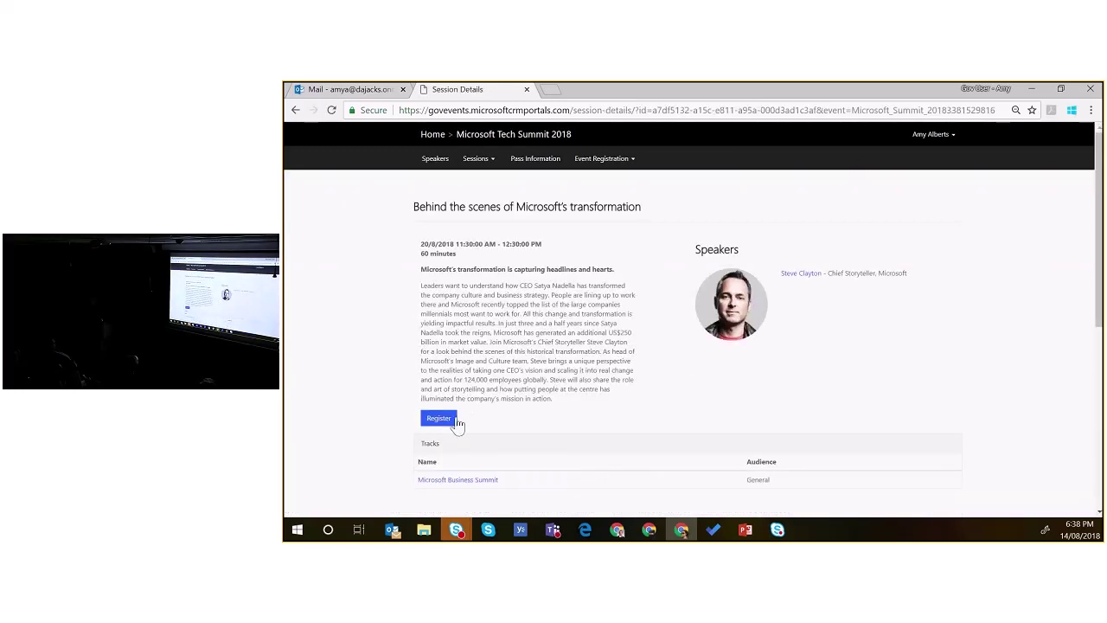
pyautogui.click(440, 420)
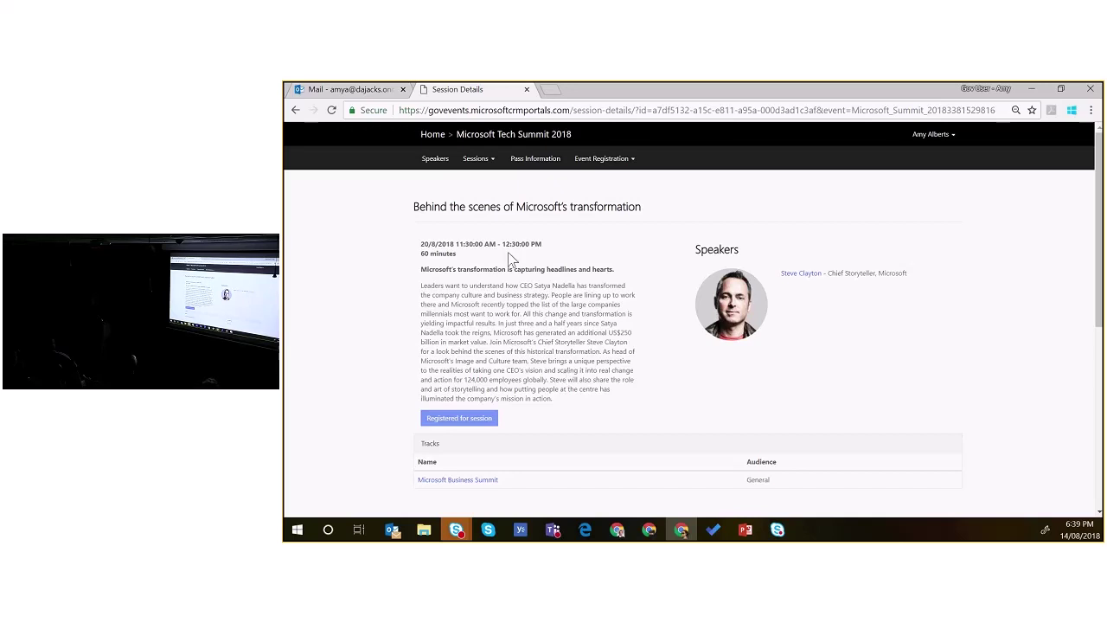
pyautogui.click(482, 164)
pyautogui.click(482, 185)
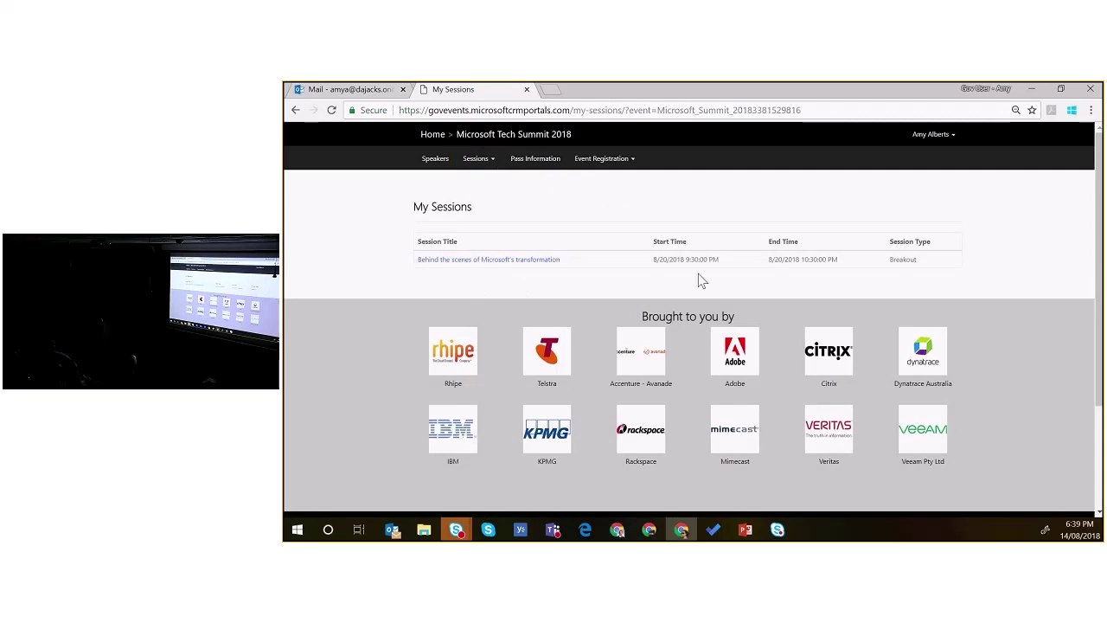
# Step: View the Microsoft Tech Summit track's sessions on 23/08 and 24/08 2018 from Session Tracks
pyautogui.click(491, 165)
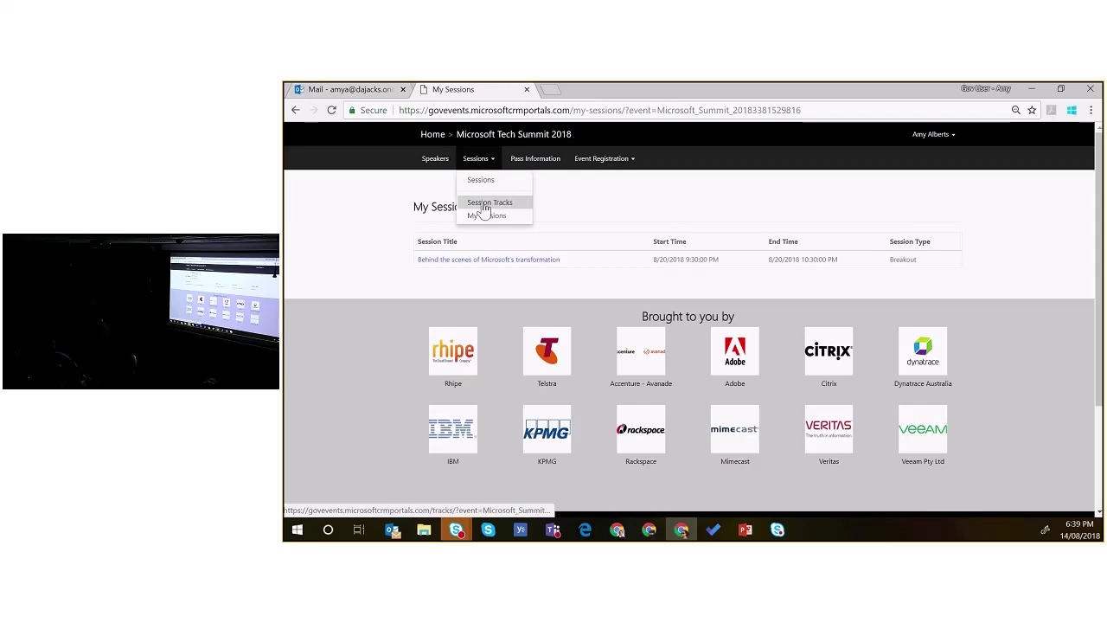
pyautogui.click(492, 206)
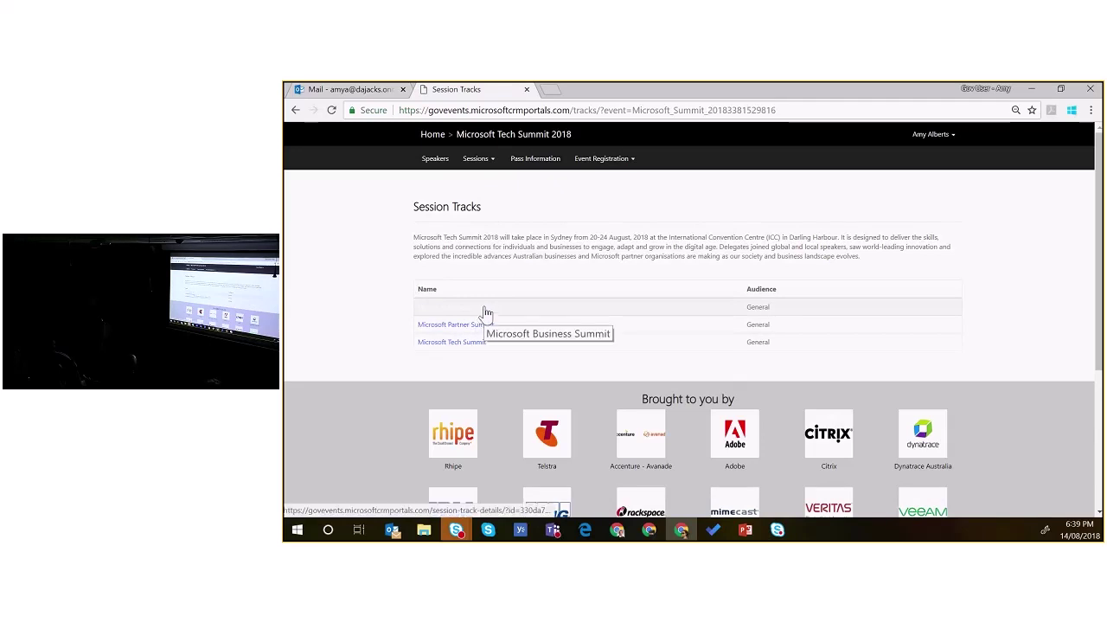
pyautogui.click(455, 350)
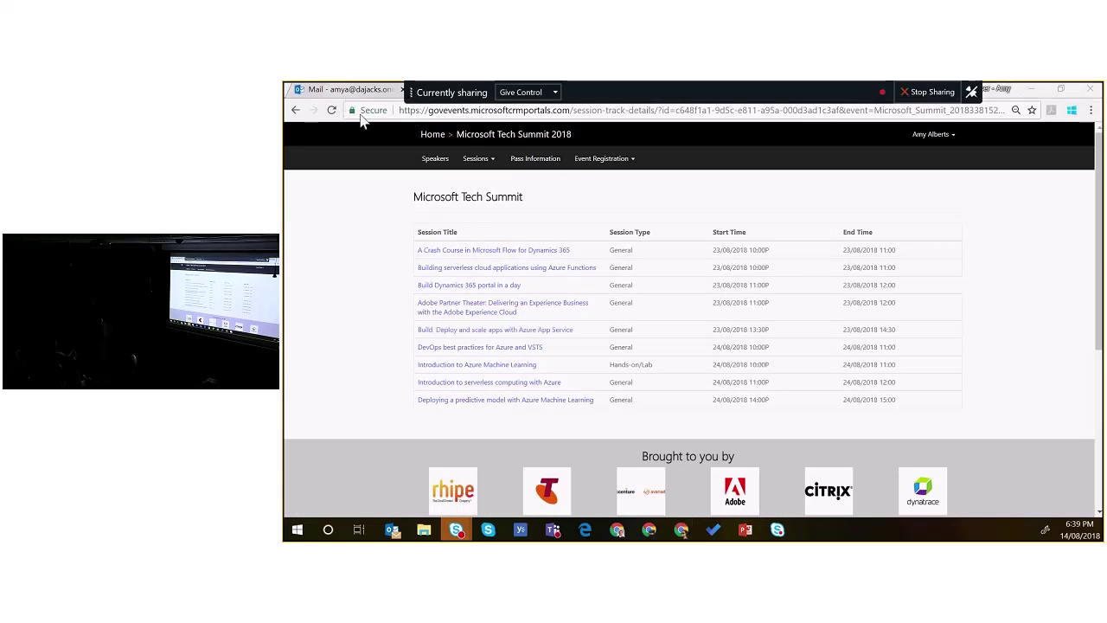
pyautogui.hotkey('alt', 'Tab')
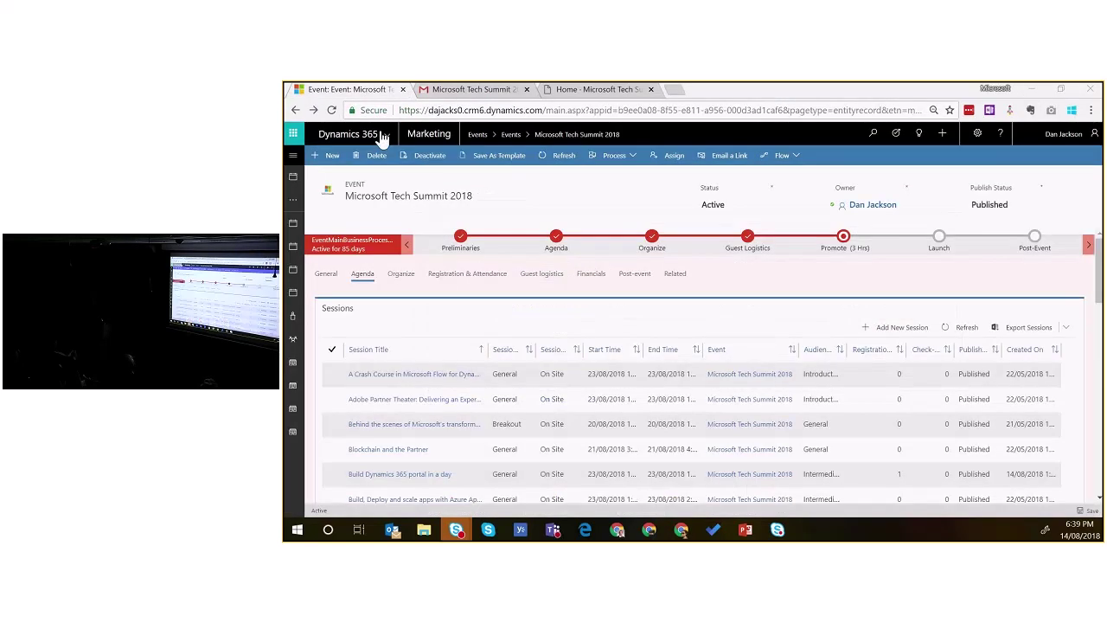
pyautogui.hotkey('alt', 'Tab')
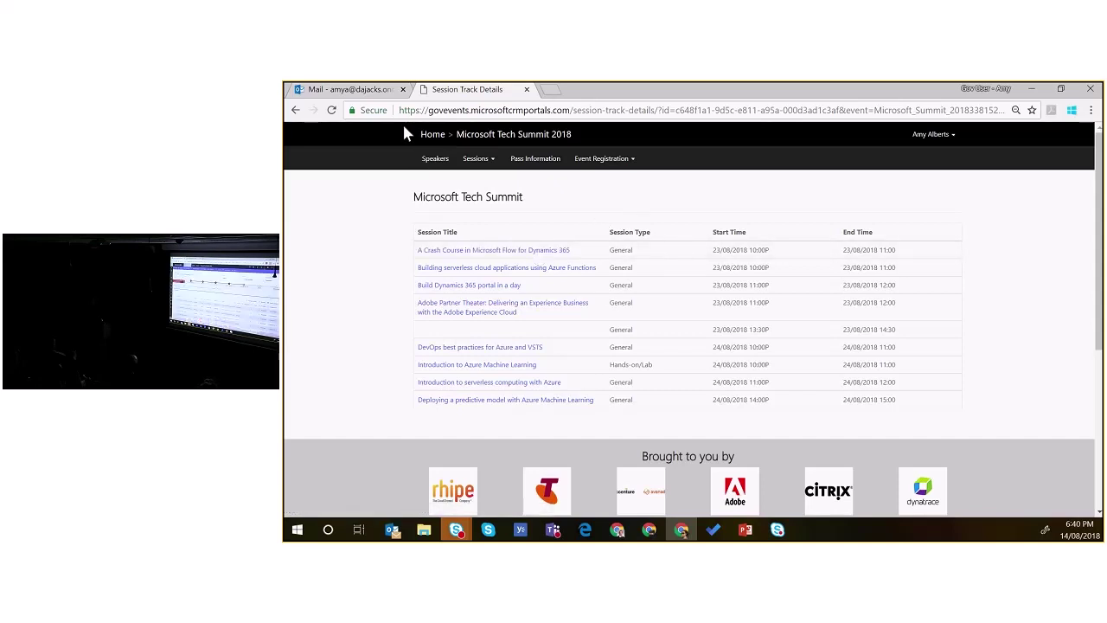
# Step: Open the newest portal registration from Microsoft Tech Summit 2018's Registration & Attendance event registrations
pyautogui.hotkey('alt', 'Tab')
pyautogui.click(536, 277)
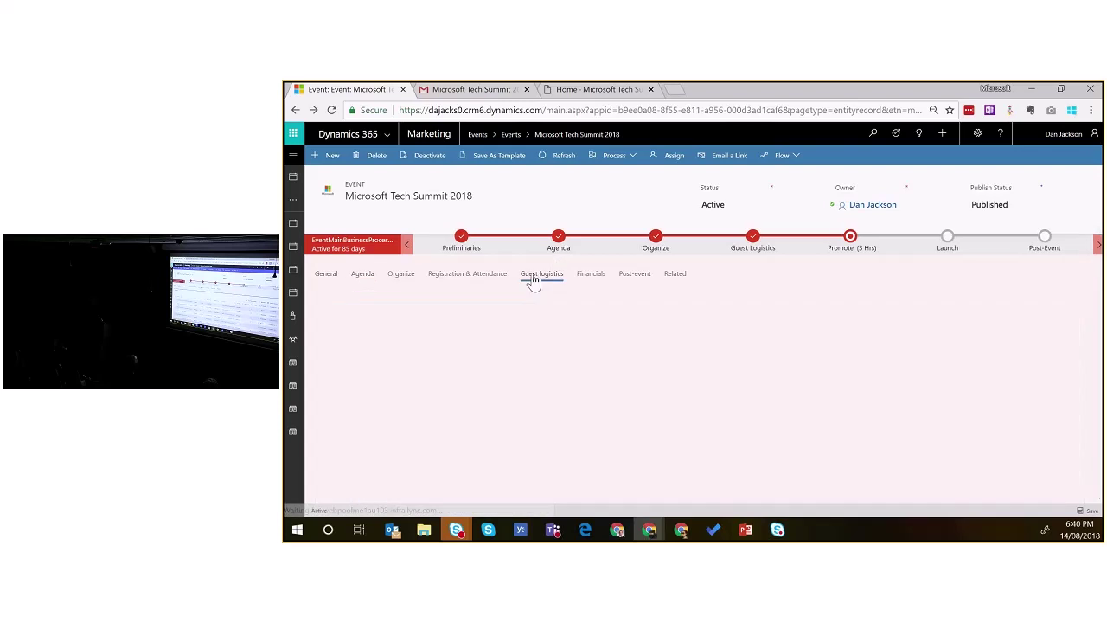
pyautogui.click(478, 278)
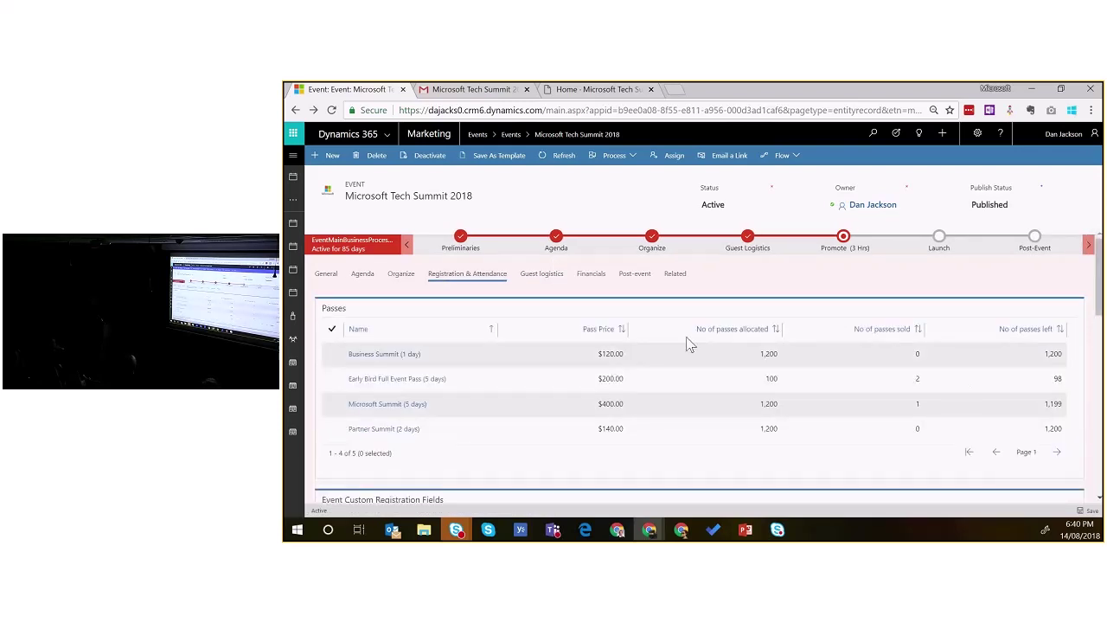
pyautogui.scroll(-1, 687, 344)
pyautogui.scroll(-5, 805, 312)
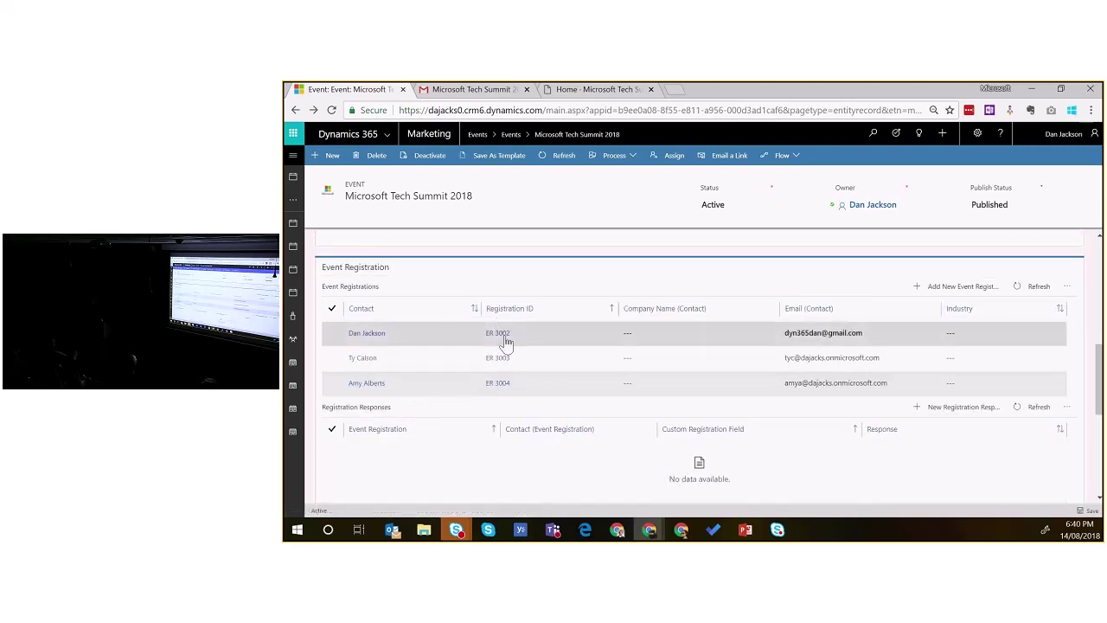
pyautogui.click(496, 386)
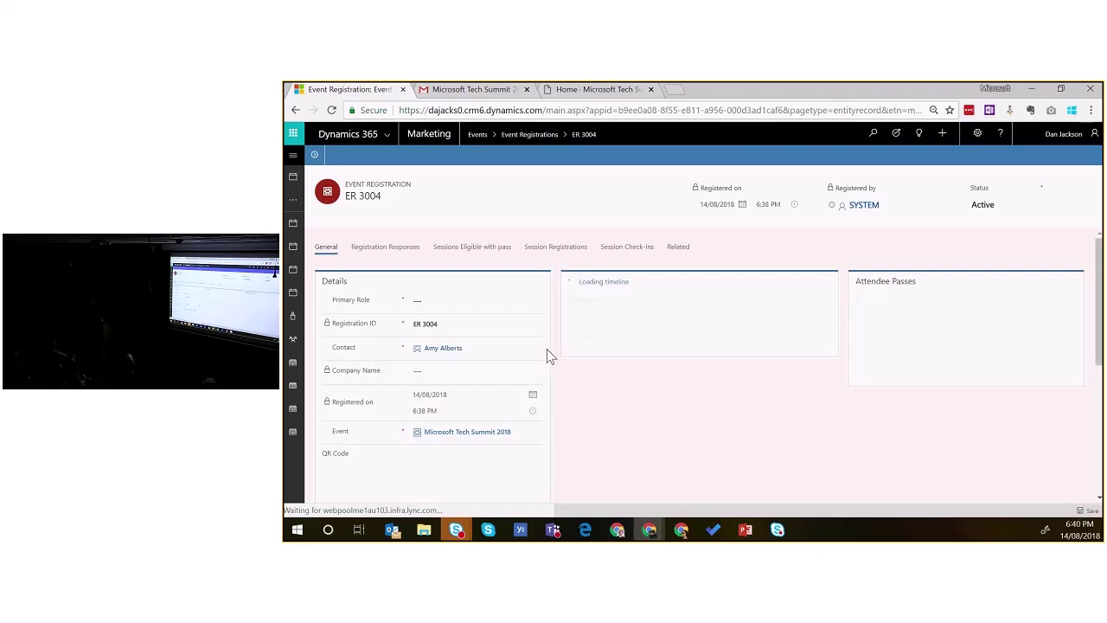
# Step: Show ER 3004's session registration: Behind the scenes of Microsoft's transformation, 20/08/2018 11:30 AM Breakout
pyautogui.scroll(-2, 569, 362)
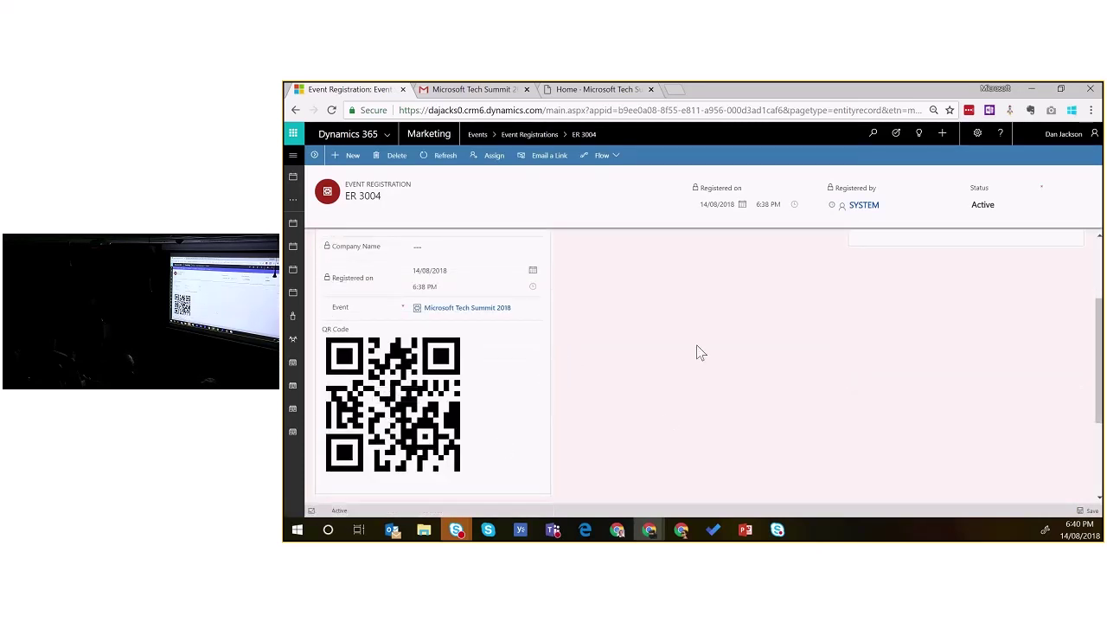
pyautogui.scroll(1, 628, 355)
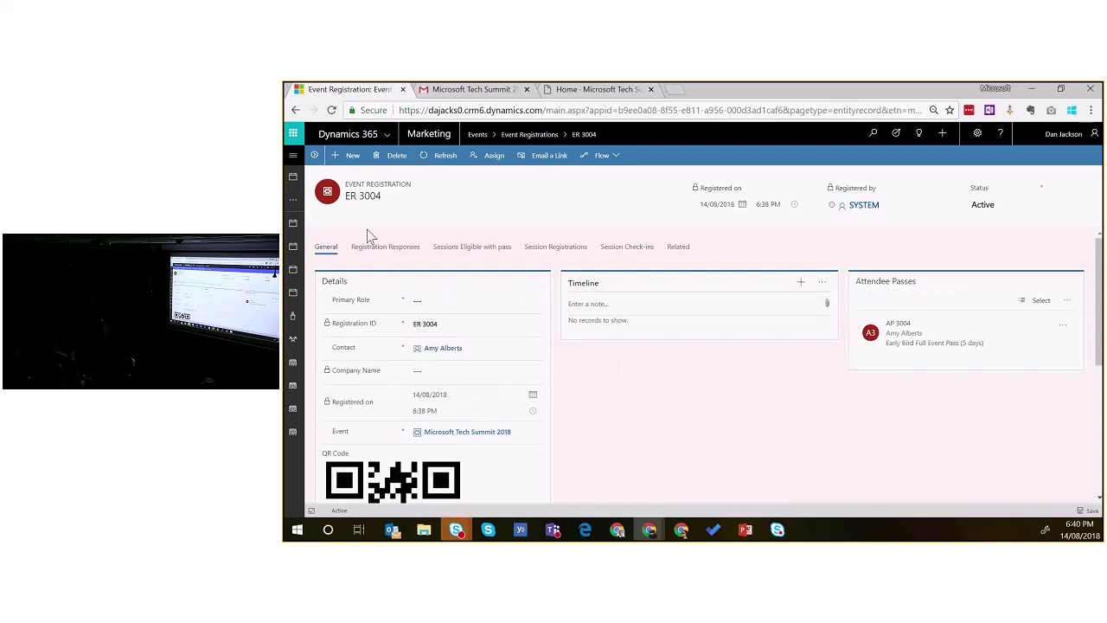
pyautogui.click(472, 251)
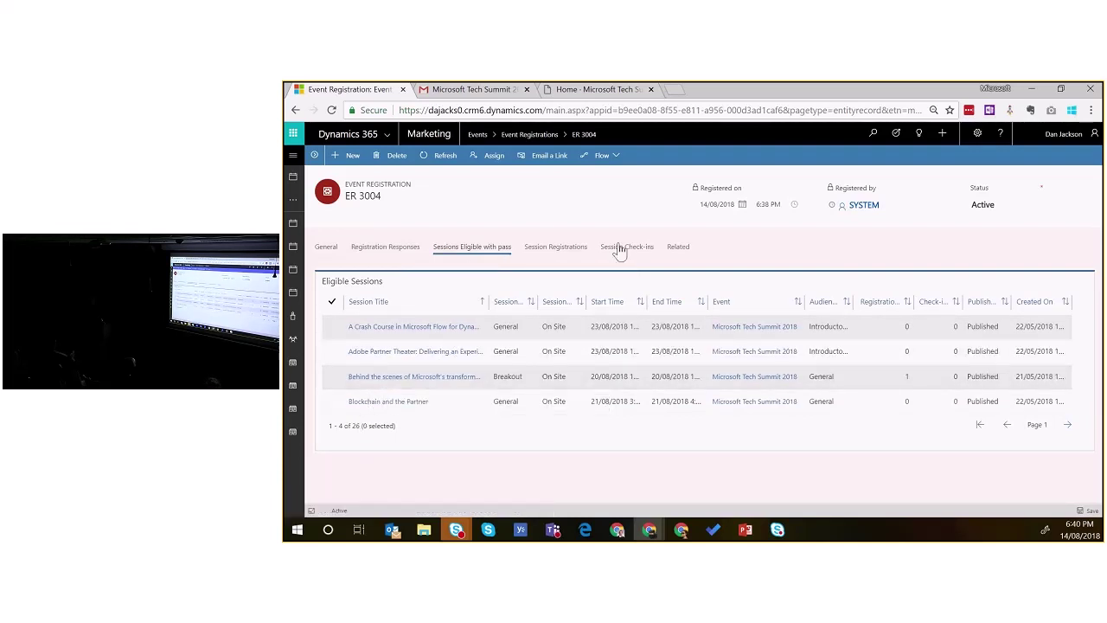
pyautogui.click(578, 250)
pyautogui.click(359, 356)
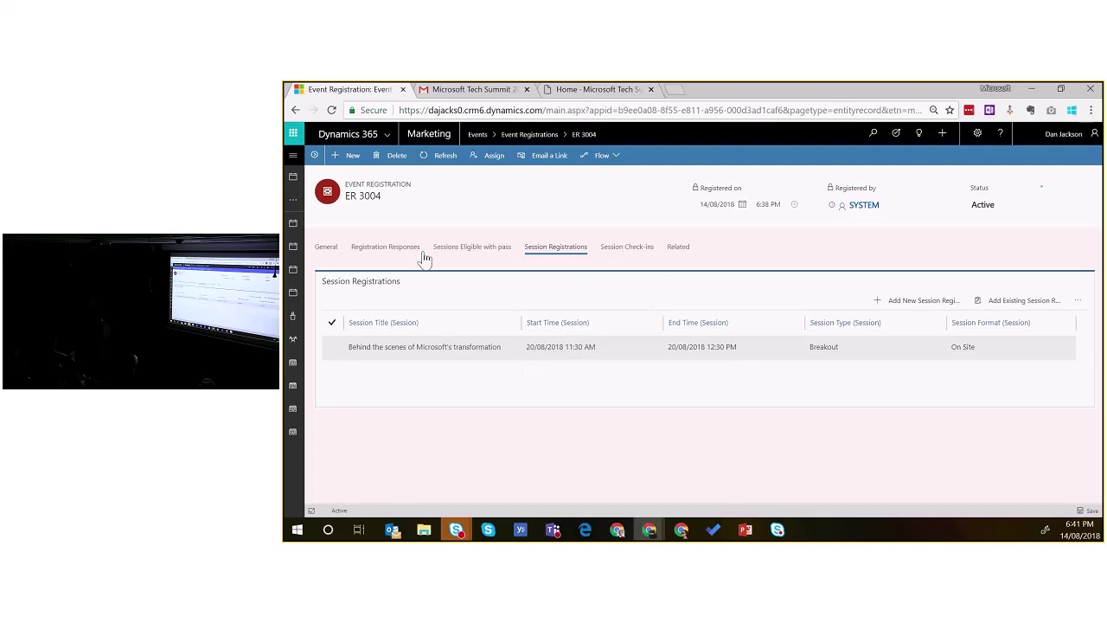
pyautogui.click(296, 177)
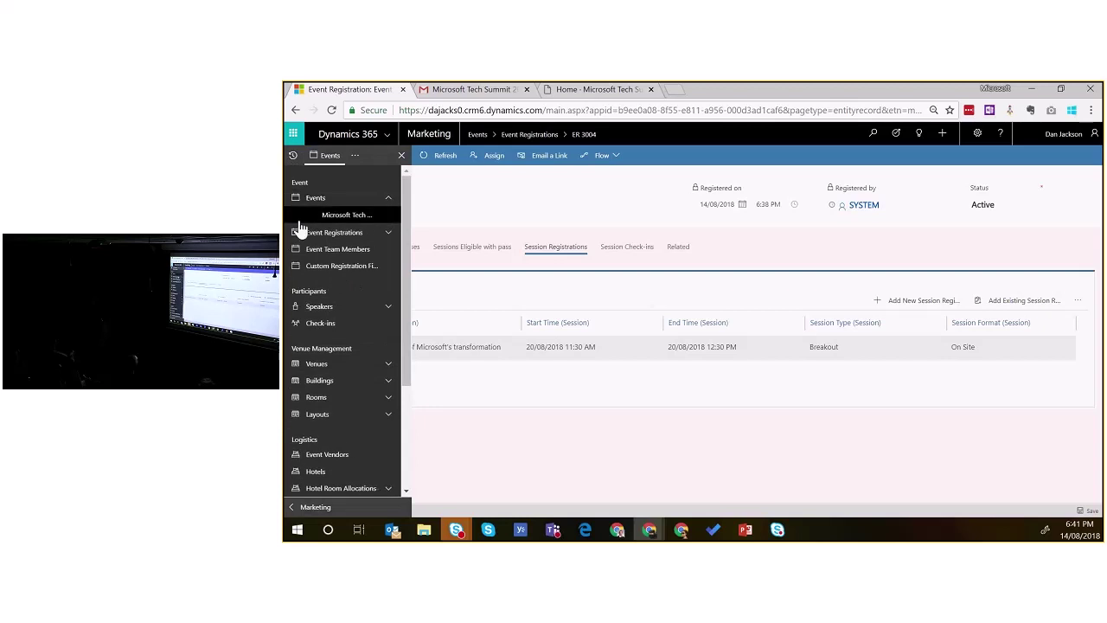
# Step: Open hotel room allocation HRA 3001 (Swissôtel Sydney, Double Room, 200 rooms at $220.00) from guest logistics
pyautogui.click(312, 215)
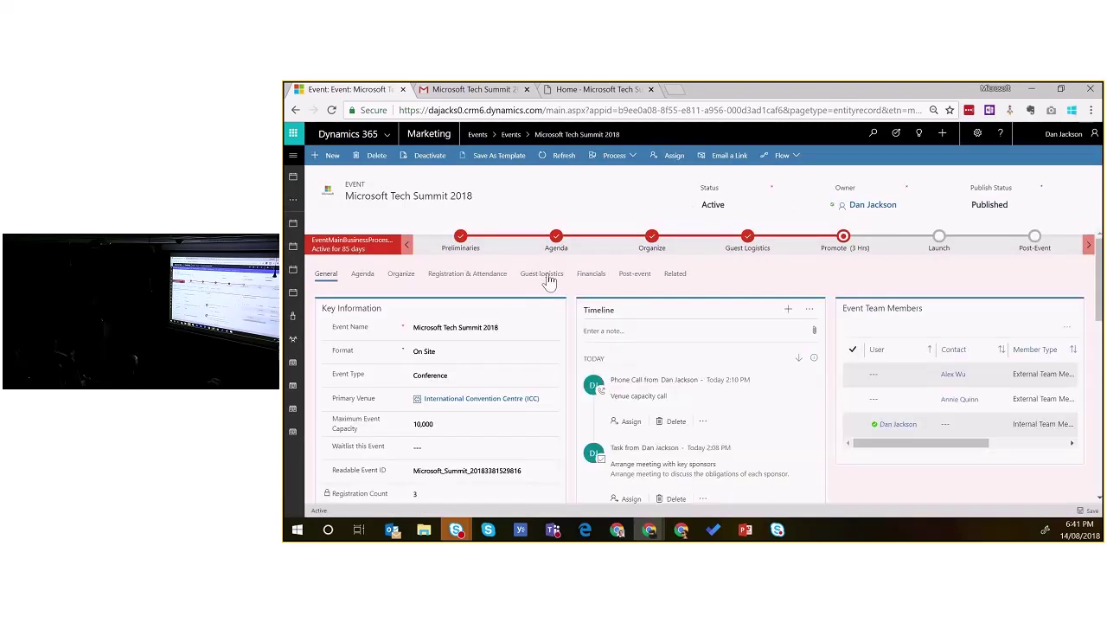
pyautogui.click(545, 275)
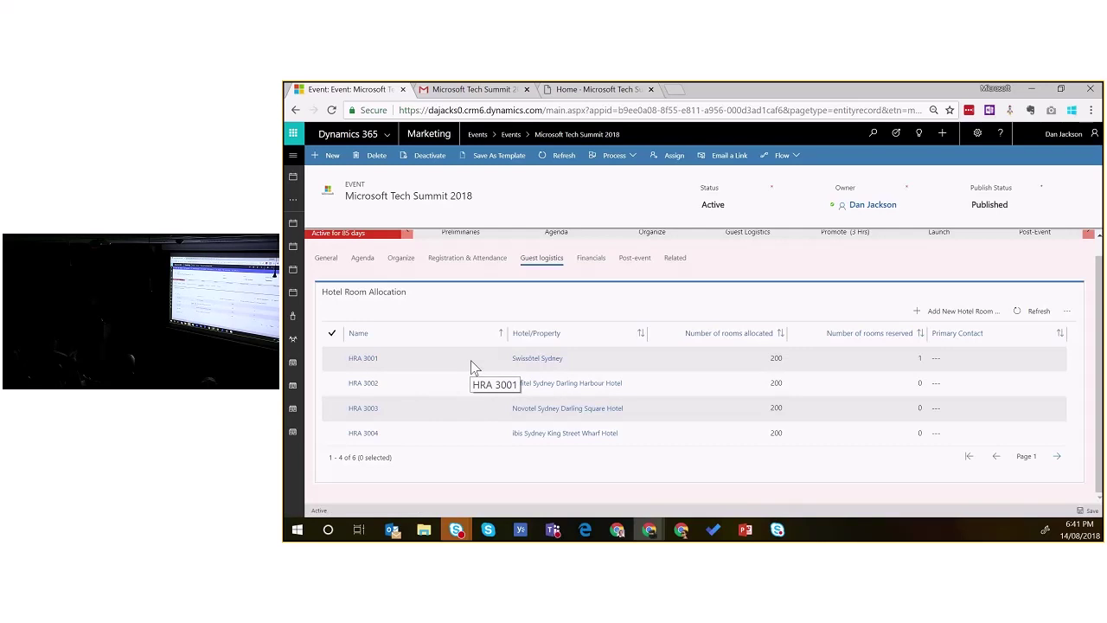
pyautogui.click(458, 349)
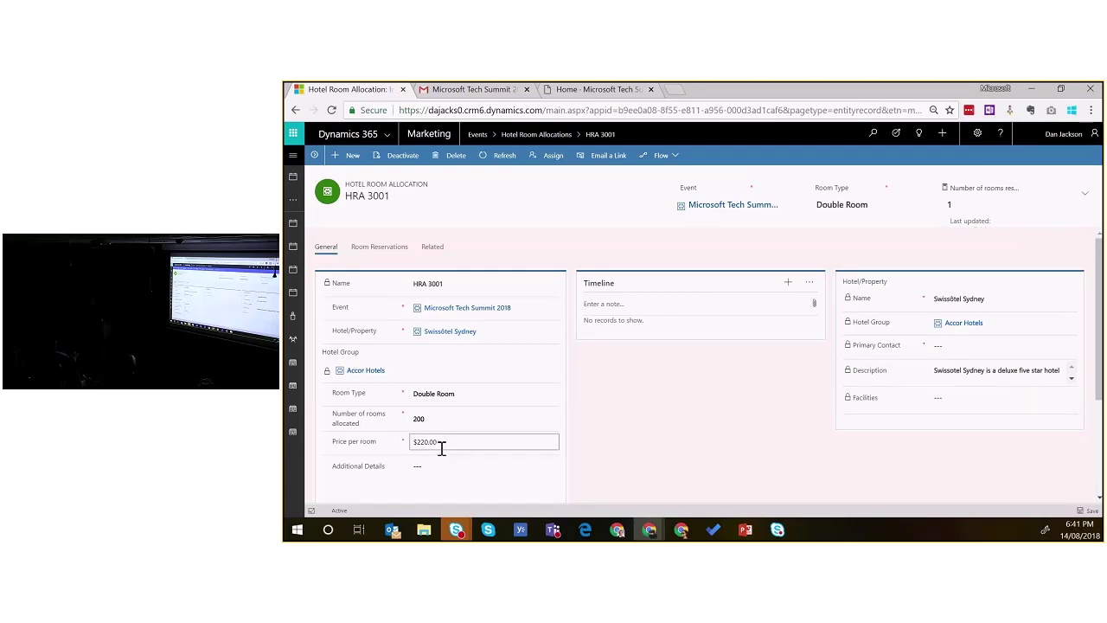
# Step: Show HRA 3001's room reservations: HRR 3001 for attendee ER 3003, 1 room reserved
pyautogui.scroll(-2, 729, 450)
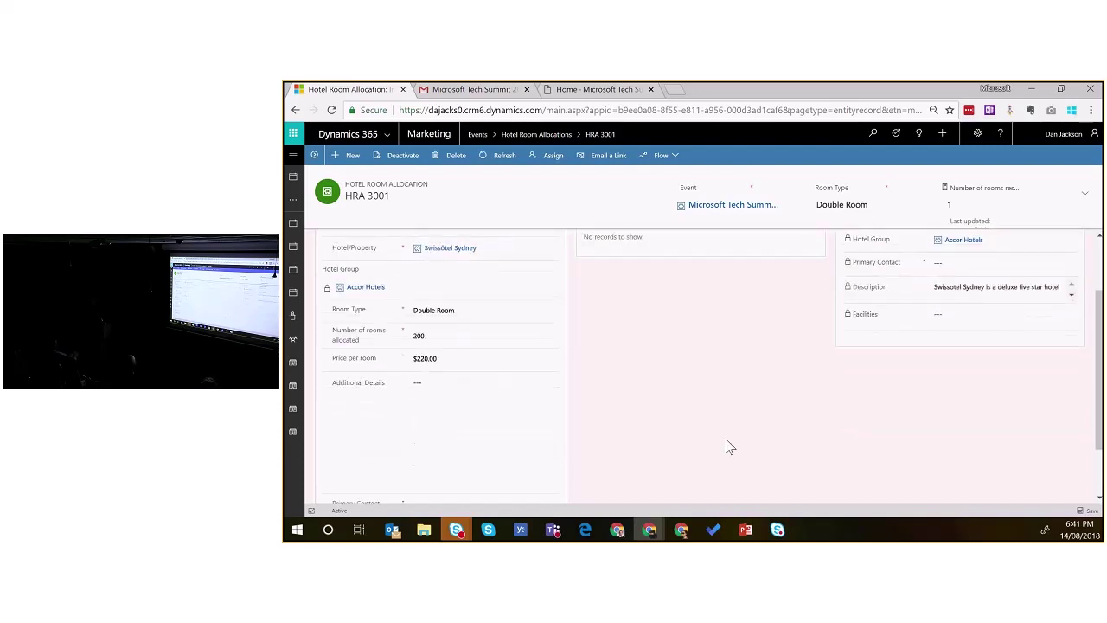
pyautogui.scroll(2, 727, 446)
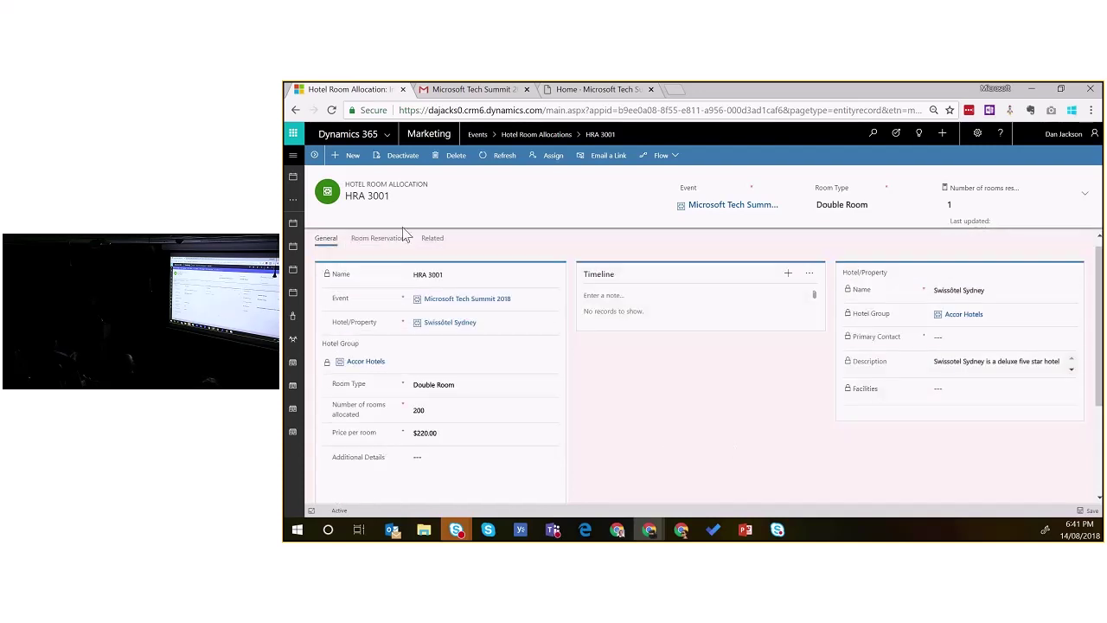
pyautogui.click(381, 239)
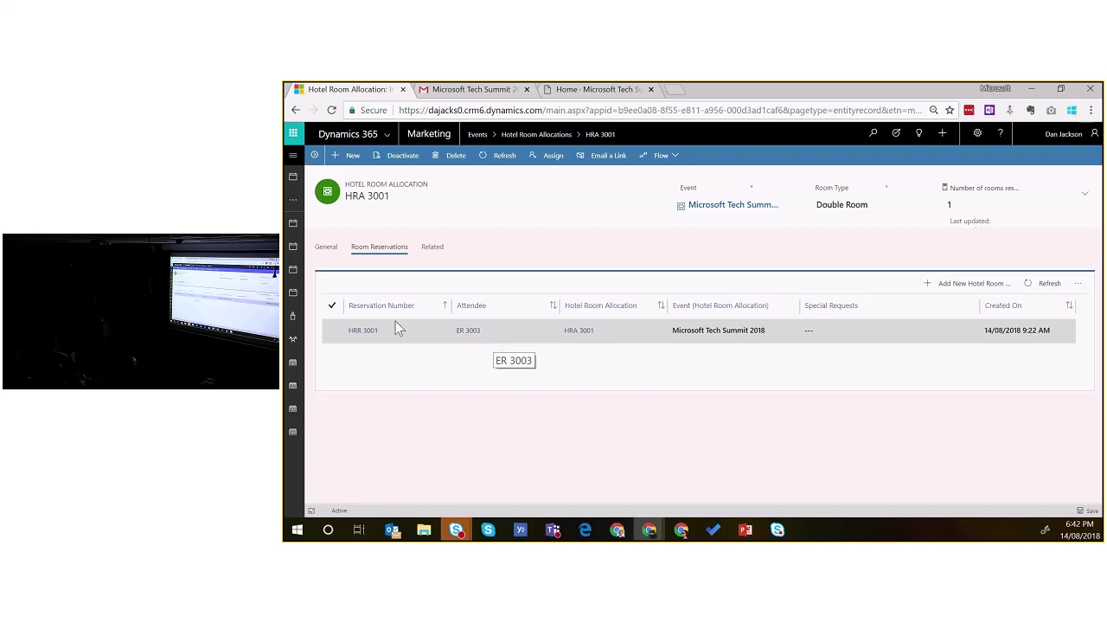
pyautogui.click(297, 156)
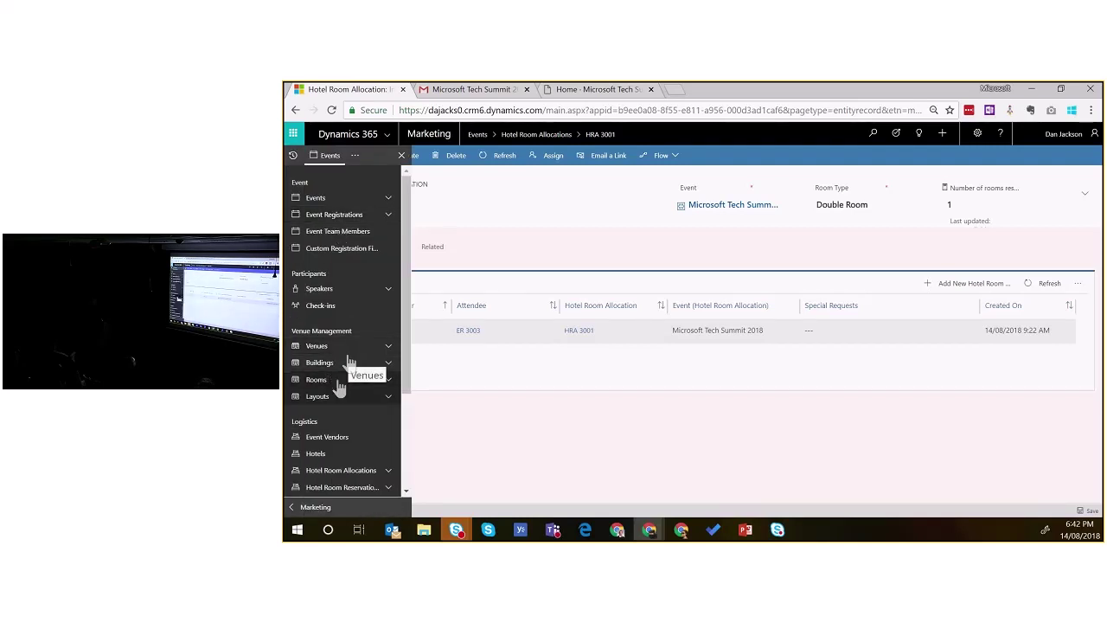
# Step: Open the Active Sponsorships list, then return to the Microsoft Tech Summit portal home page
pyautogui.scroll(-2, 350, 406)
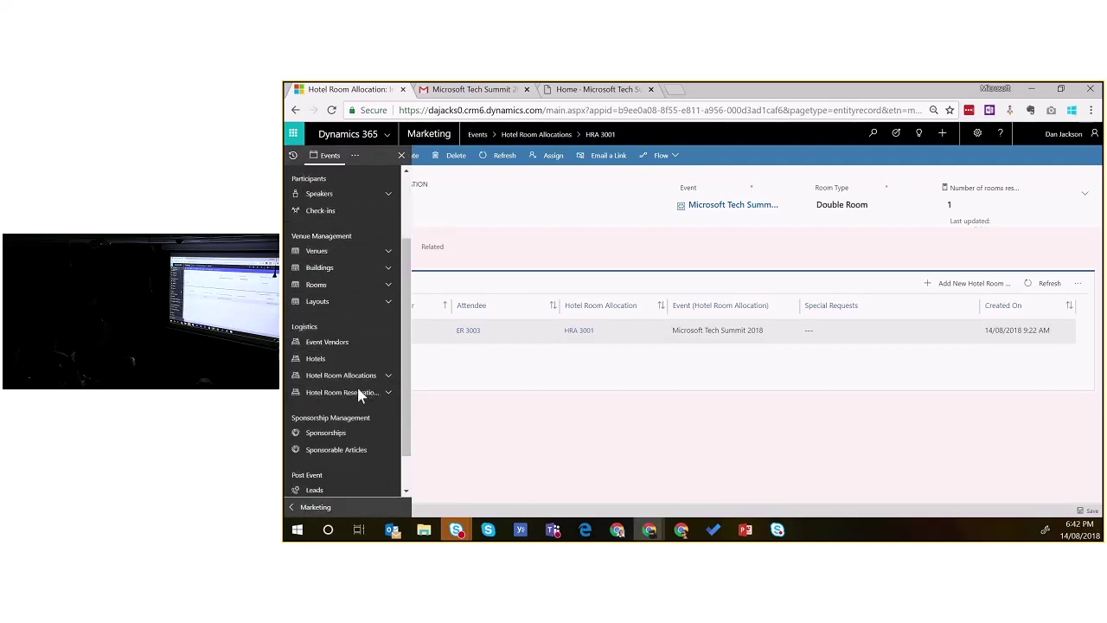
pyautogui.scroll(-1, 359, 395)
pyautogui.click(325, 428)
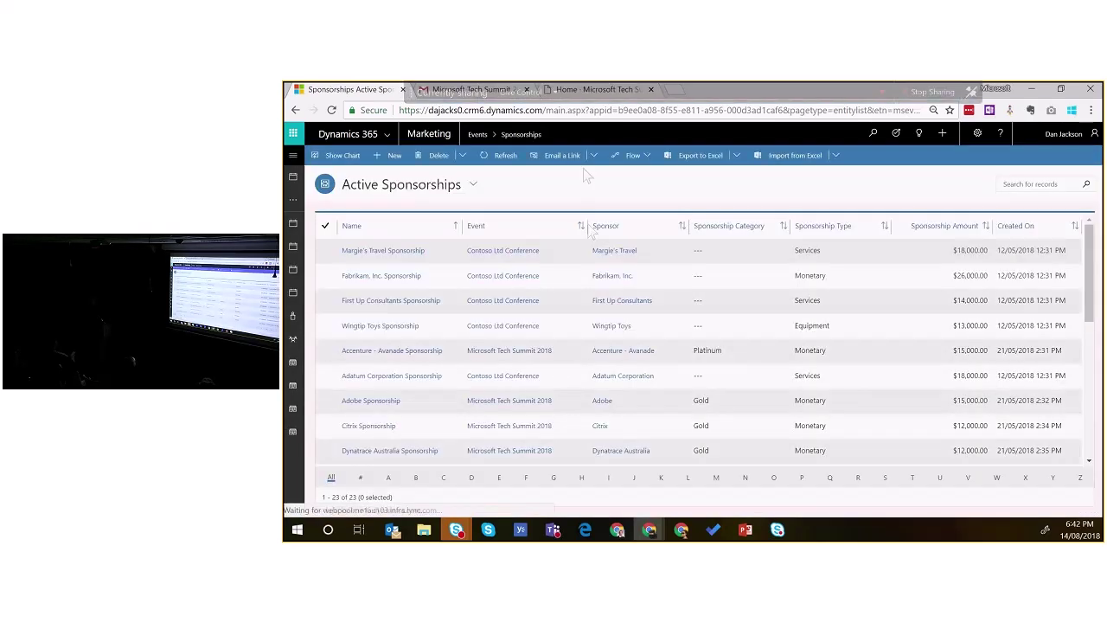
pyautogui.click(607, 91)
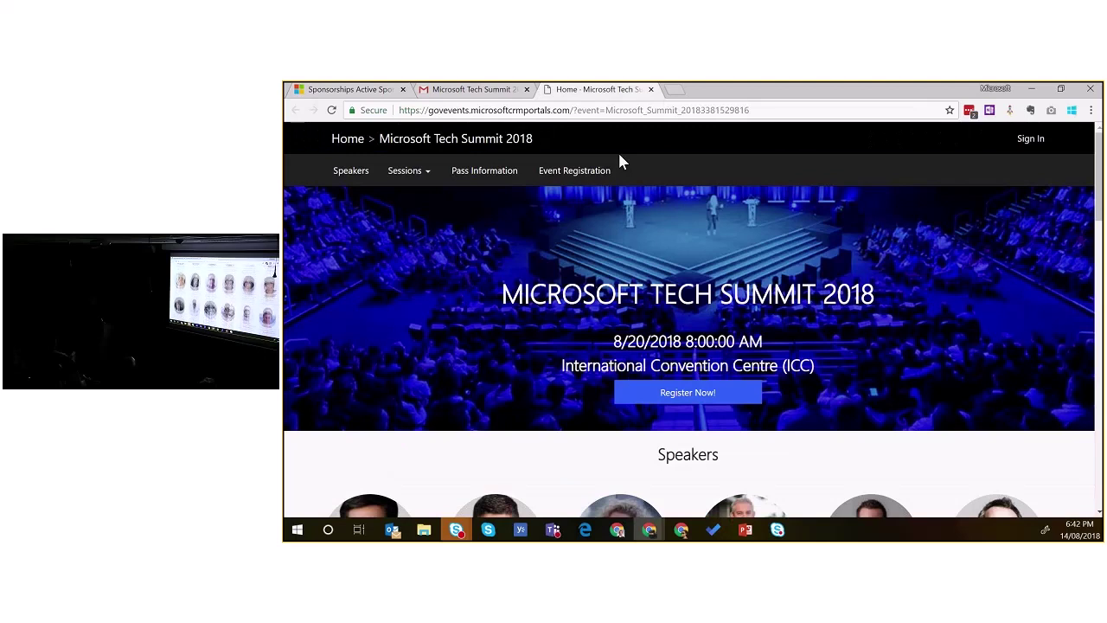
# Step: Review the portal's 'Brought to you by' sponsor logos, then return to Active Sponsorships (23 records)
pyautogui.scroll(-10, 675, 353)
pyautogui.scroll(-10, 678, 352)
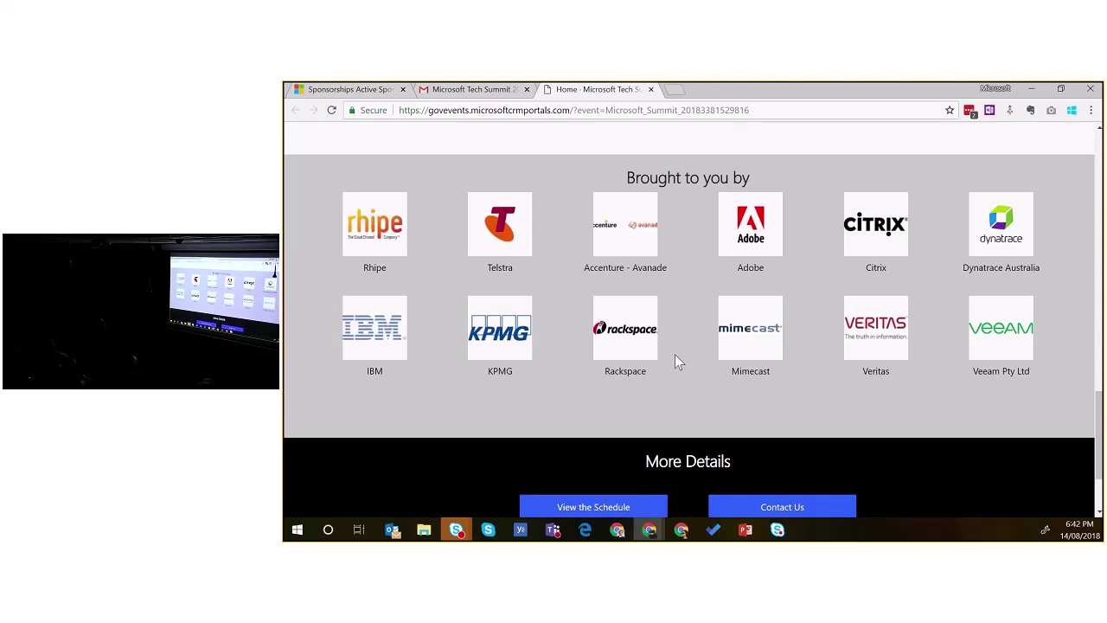
pyautogui.scroll(2, 715, 239)
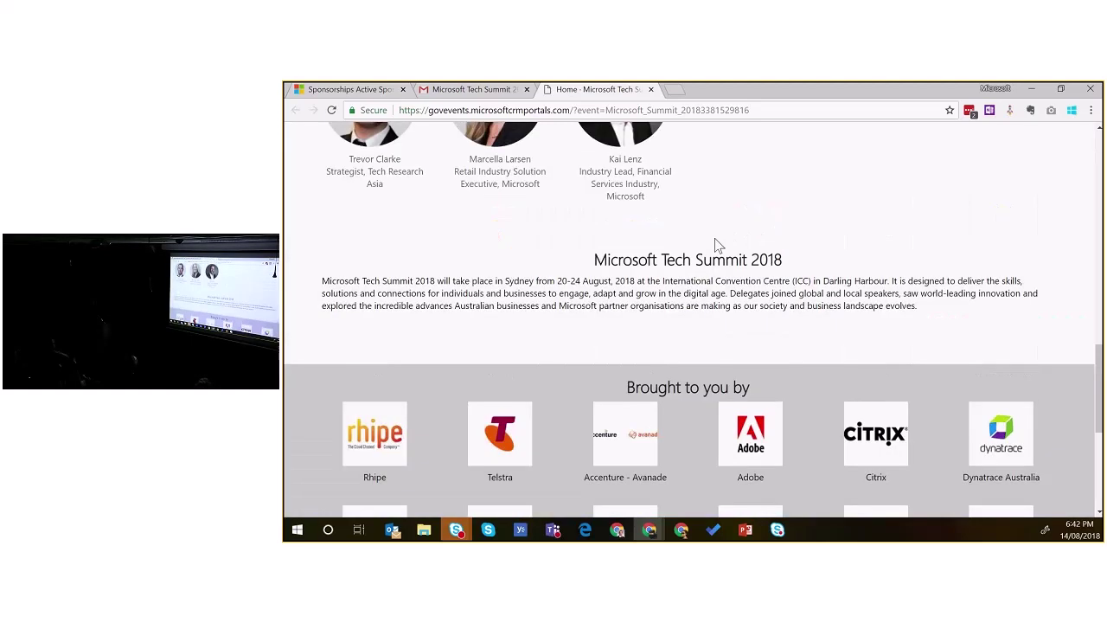
pyautogui.scroll(-3, 715, 238)
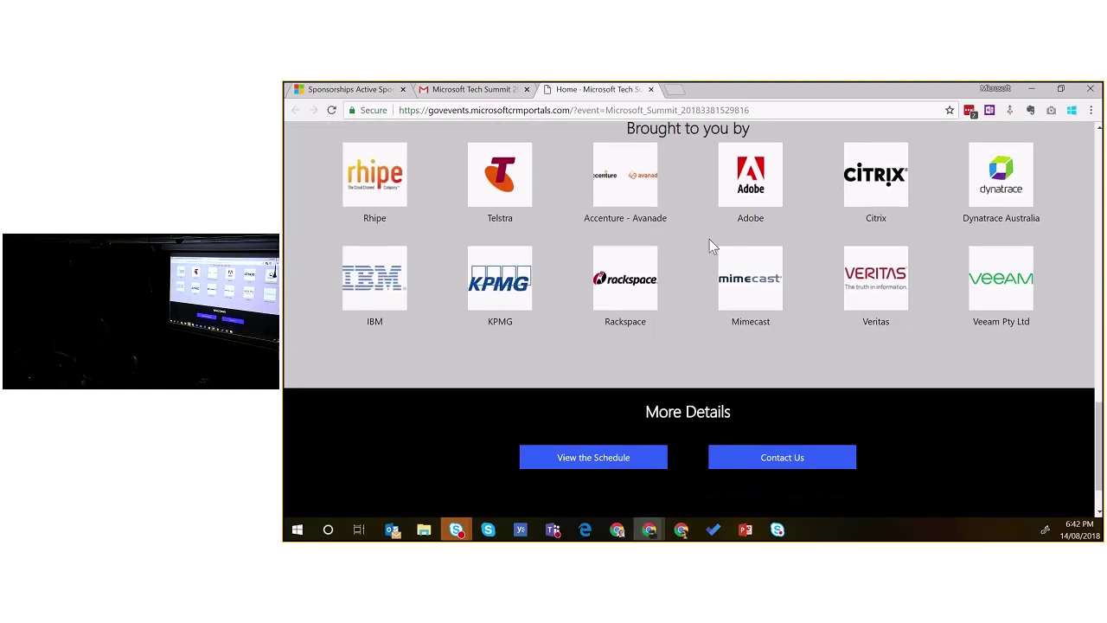
pyautogui.scroll(2, 709, 239)
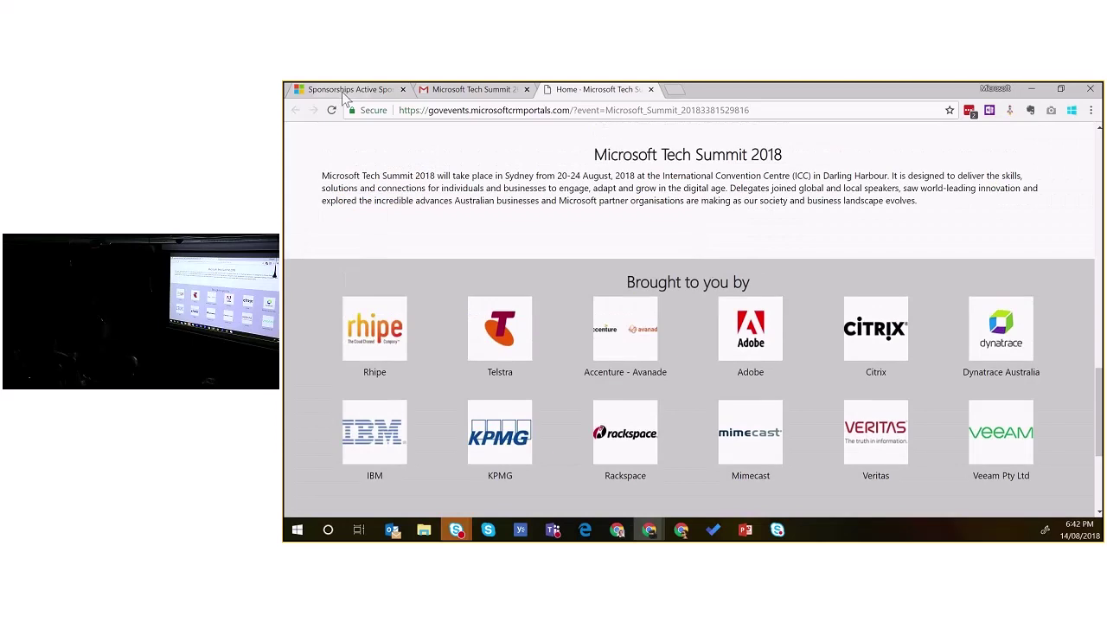
pyautogui.click(347, 90)
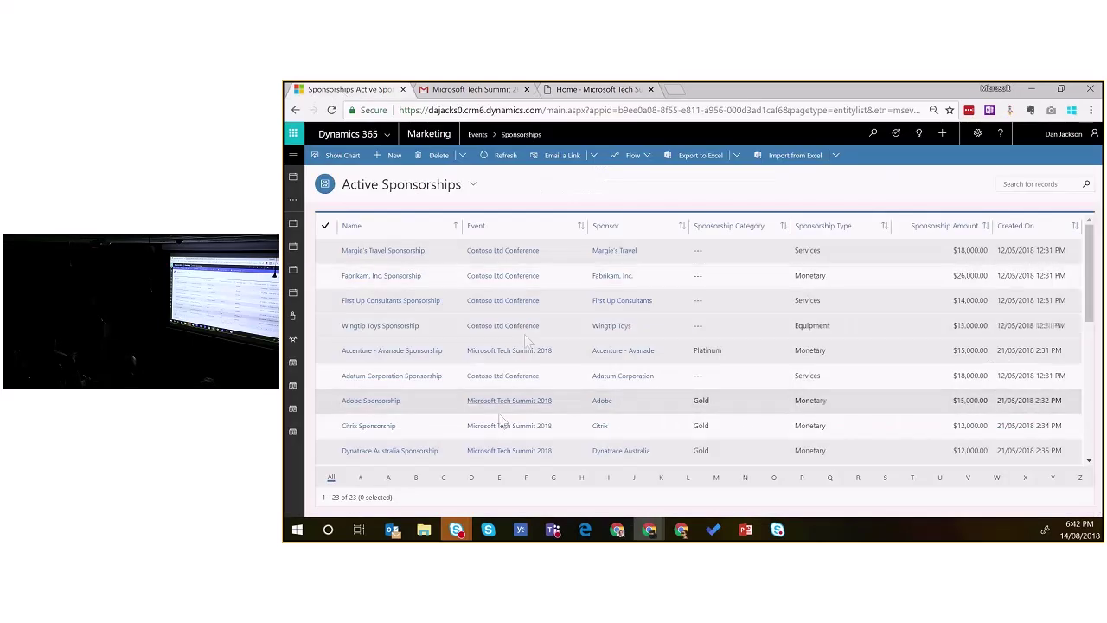
# Step: Open the Adobe Sponsorship record and scroll through its details
pyautogui.scroll(-1, 577, 381)
pyautogui.scroll(-1, 1072, 366)
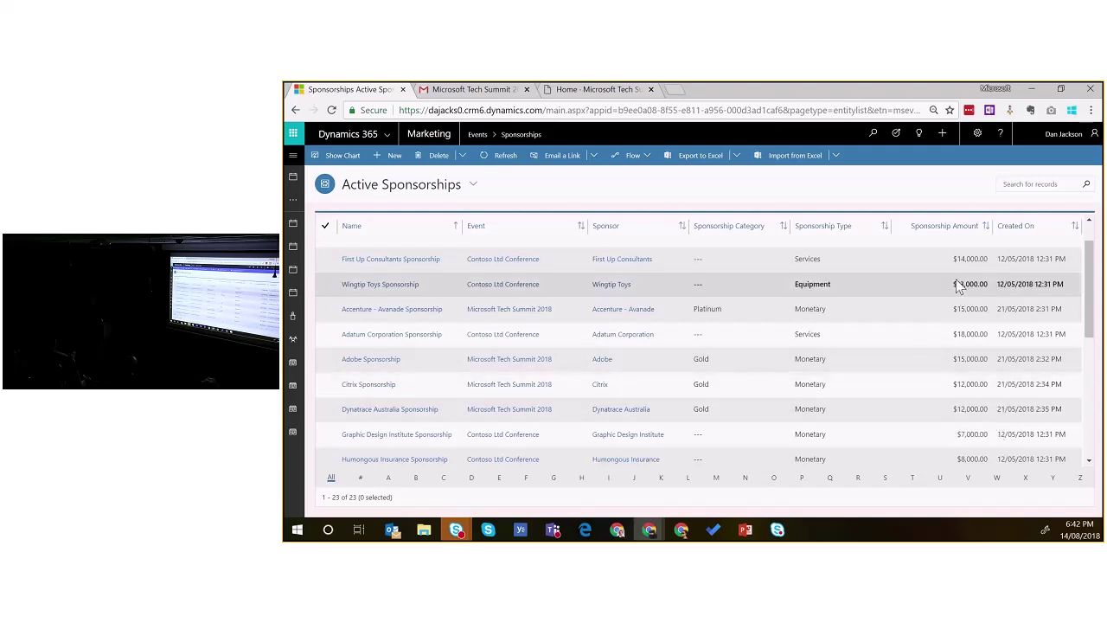
pyautogui.click(387, 367)
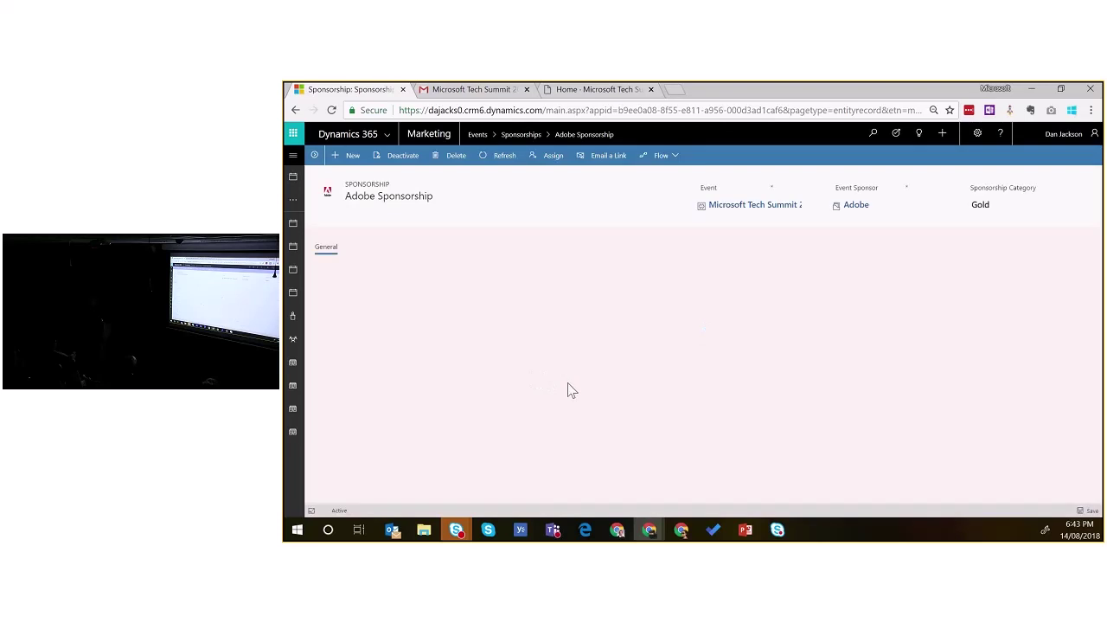
pyautogui.scroll(-2, 609, 399)
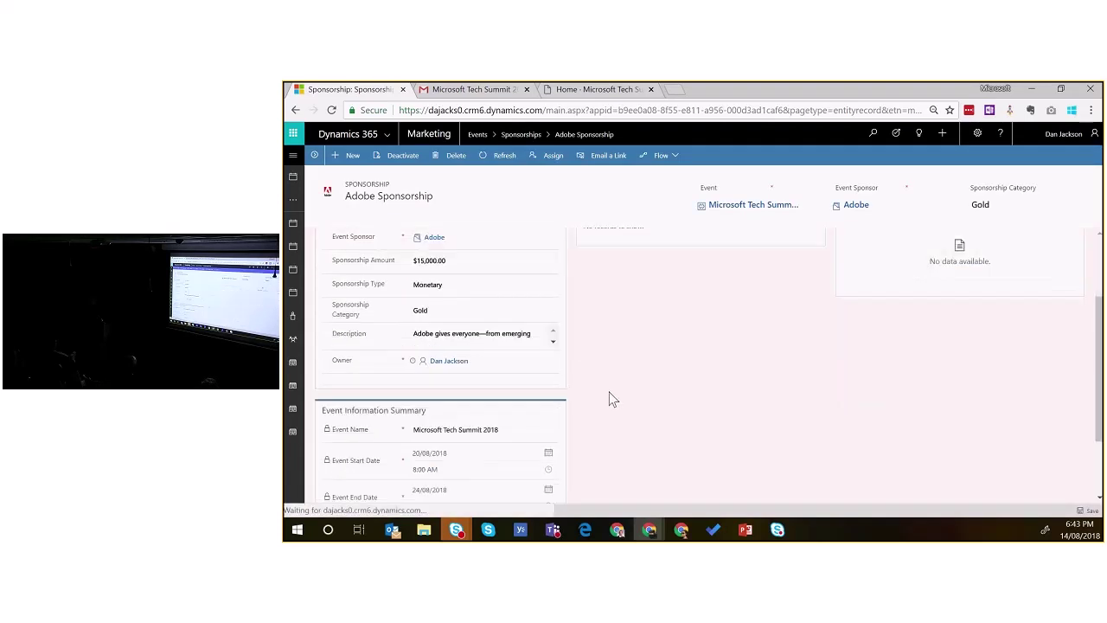
pyautogui.scroll(-1, 609, 399)
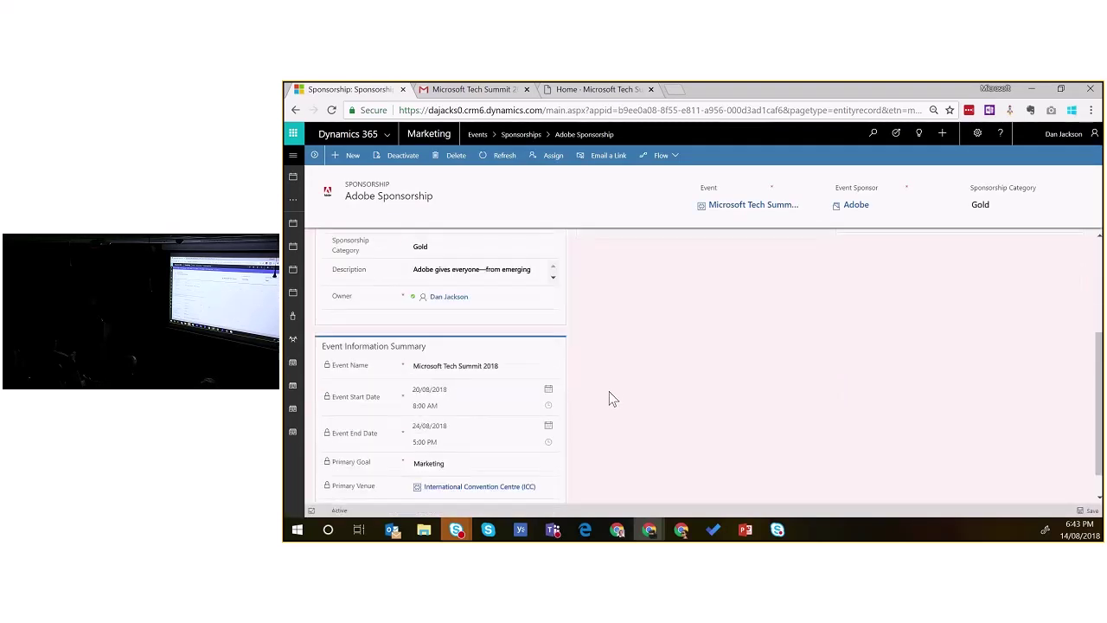
pyautogui.scroll(-1, 609, 399)
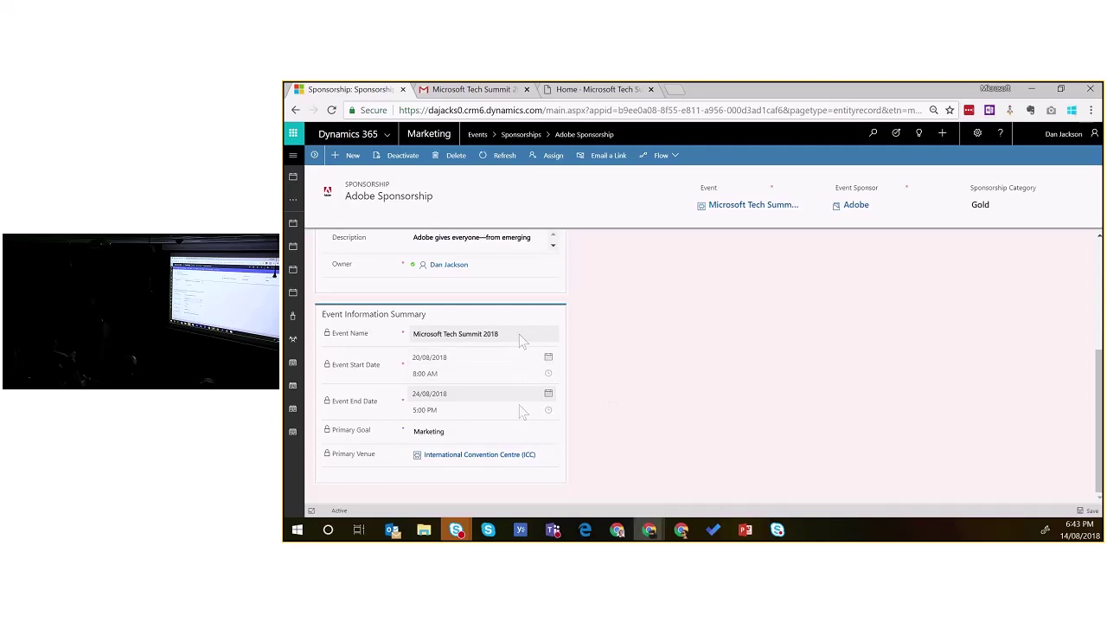
pyautogui.scroll(3, 623, 424)
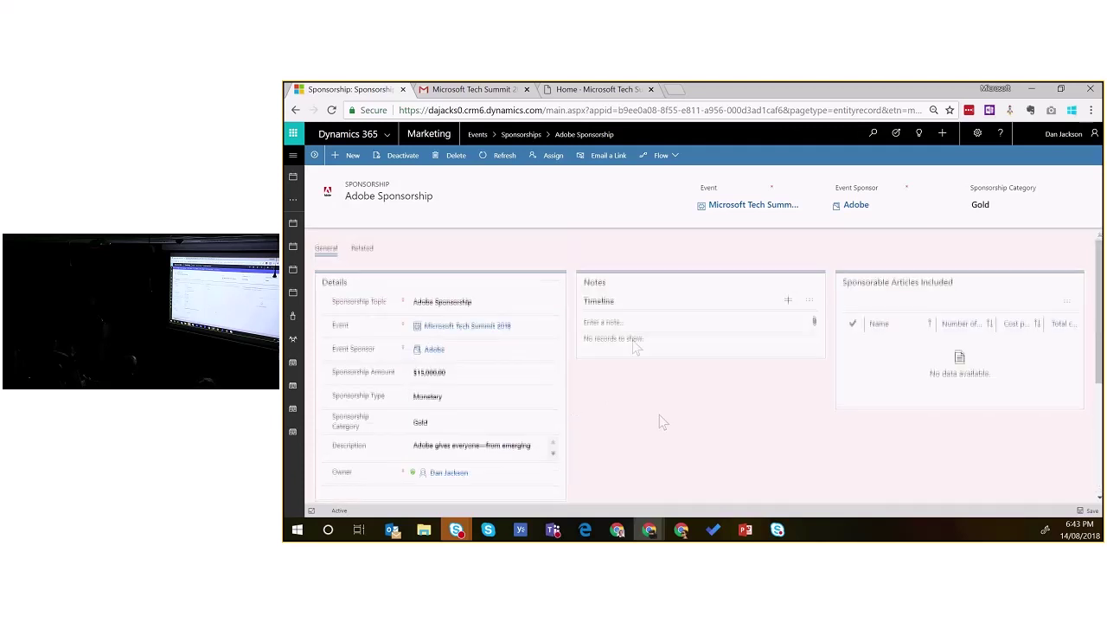
# Step: Switch to the Gmail invitation for Microsoft Tech Summit 2018, August 20th–24th, 2018
pyautogui.click(295, 158)
pyautogui.scroll(-1, 350, 389)
pyautogui.scroll(-2, 354, 391)
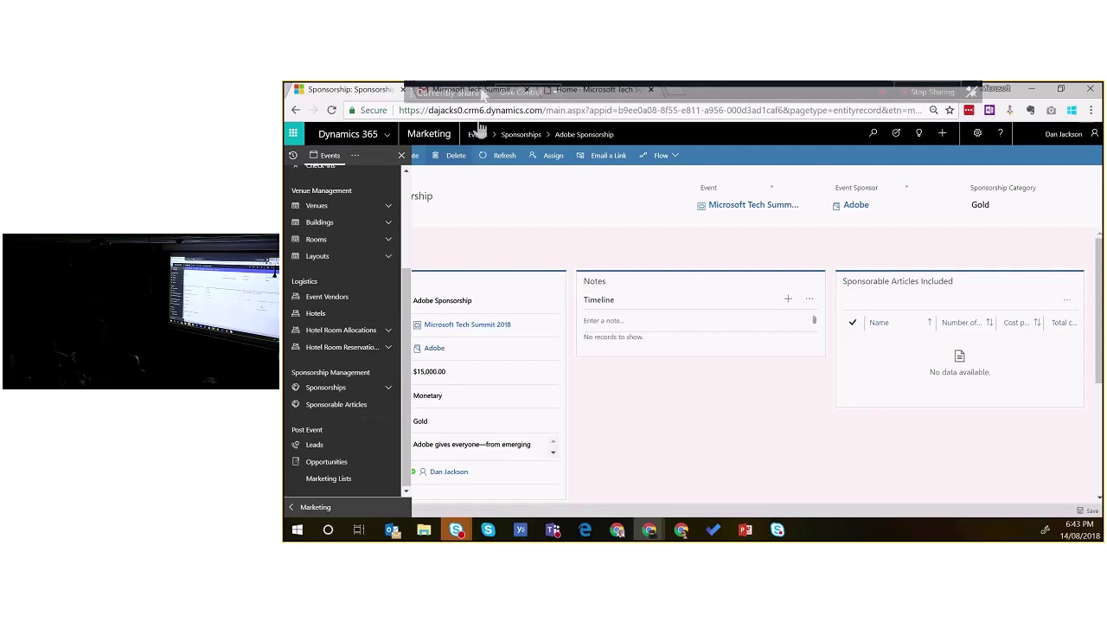
pyautogui.click(474, 89)
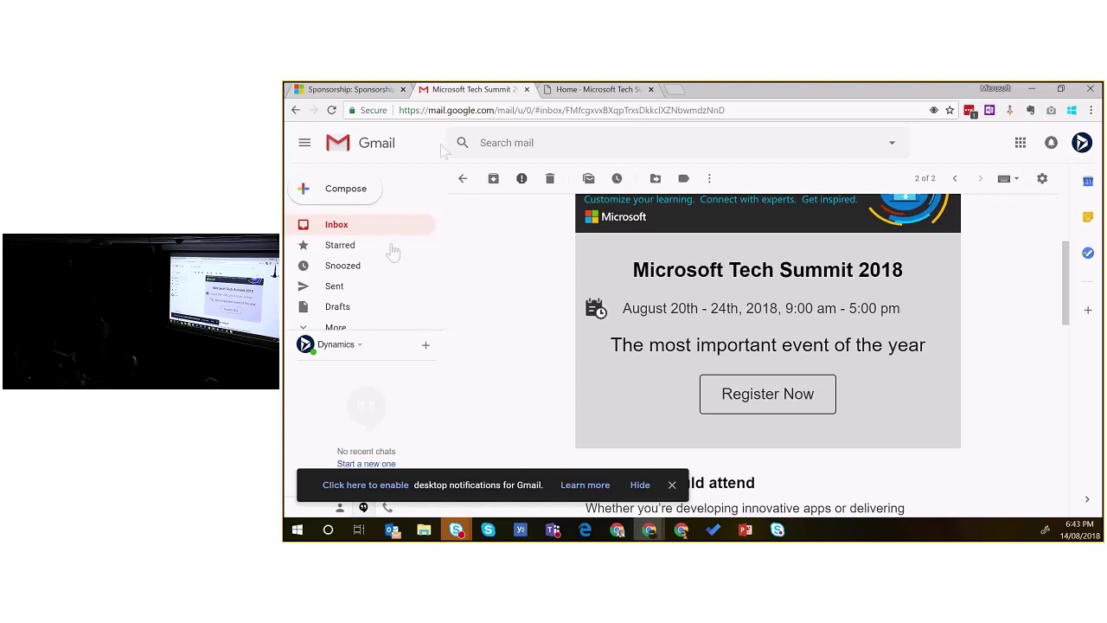
# Step: Open the thank-you-for-attending email in Gmail and launch its post-event survey link
pyautogui.click(463, 179)
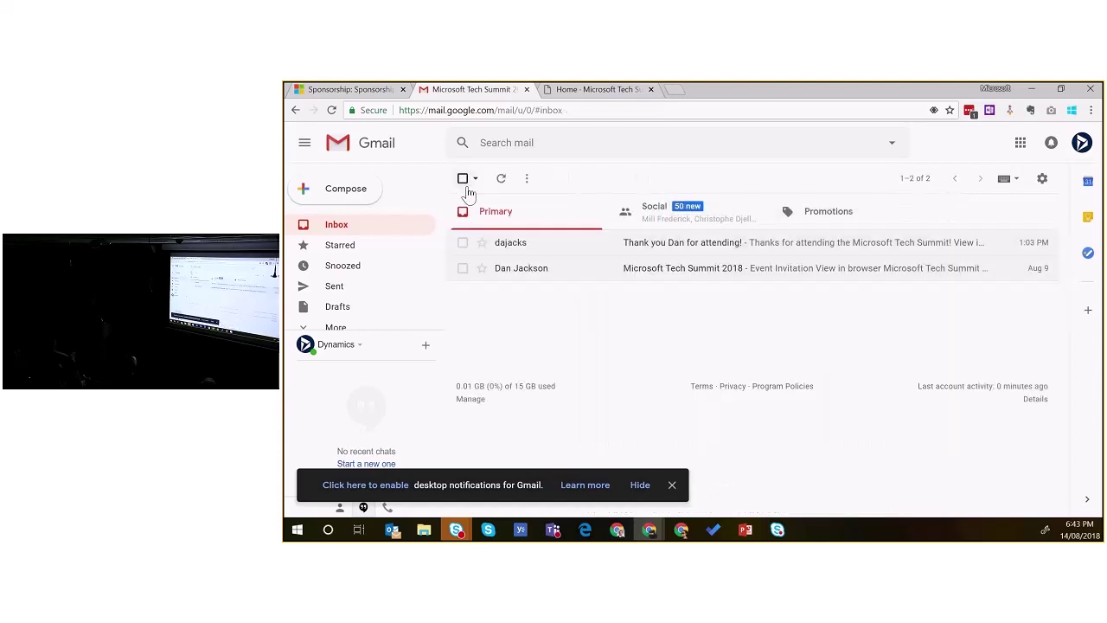
pyautogui.click(525, 245)
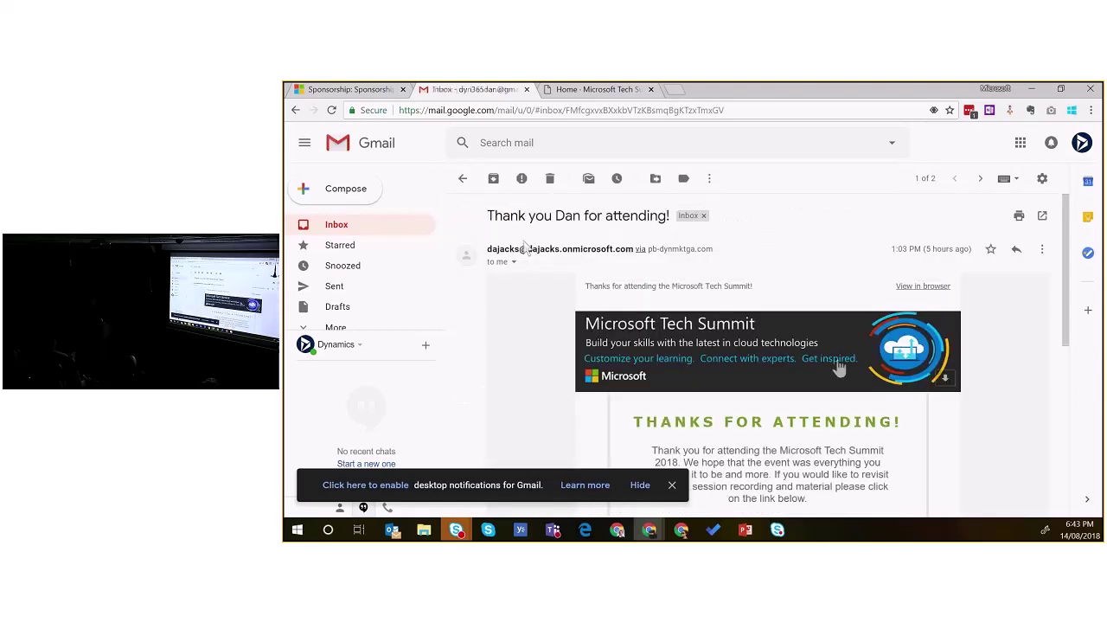
pyautogui.scroll(-1, 839, 360)
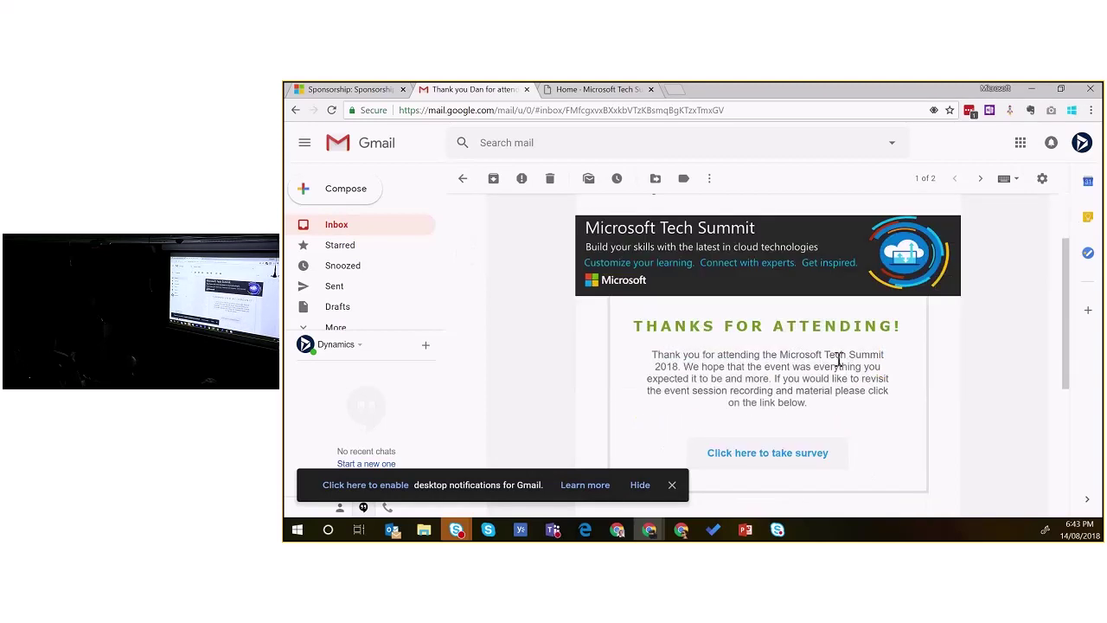
pyautogui.click(744, 453)
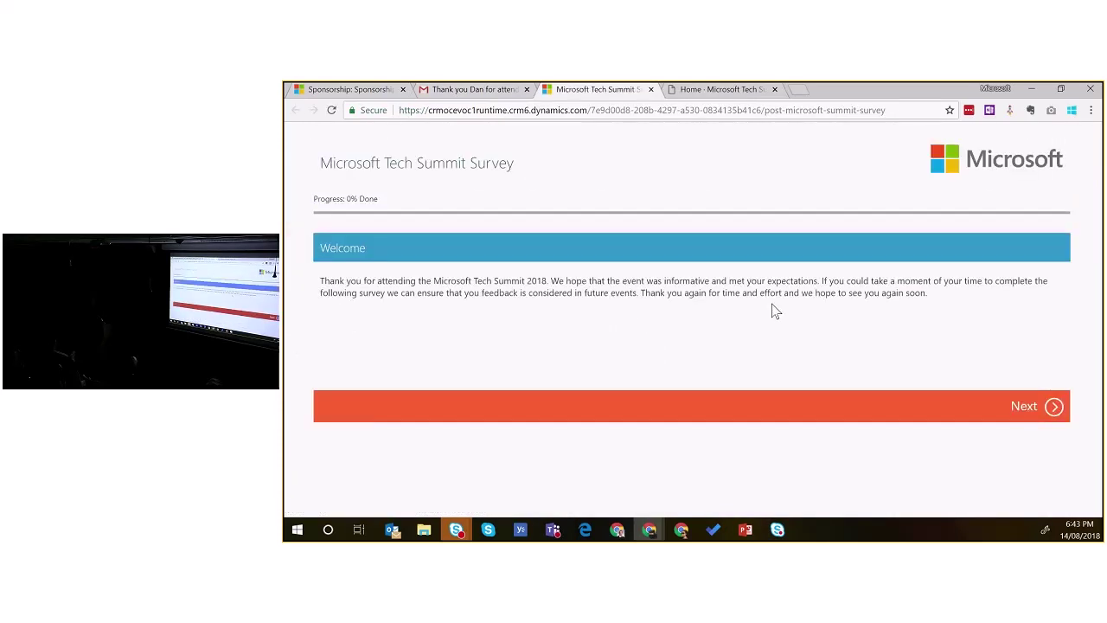
# Step: Advance the survey past the welcome page to the Attendee Satisfaction questions at 50% Done
pyautogui.click(1054, 407)
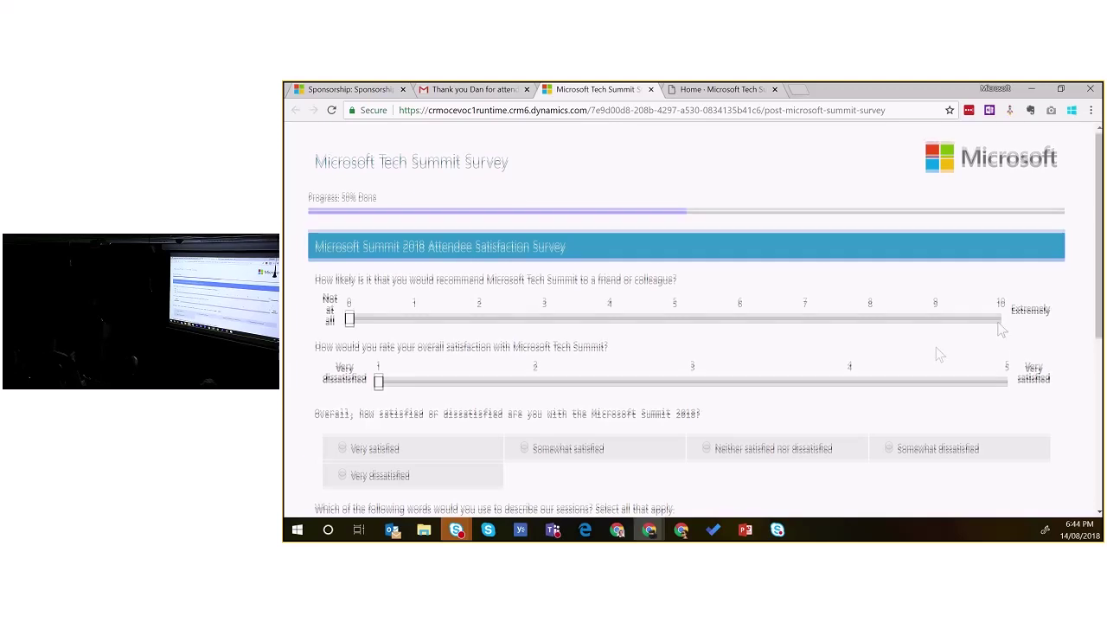
pyautogui.scroll(-3, 934, 354)
pyautogui.scroll(1, 940, 354)
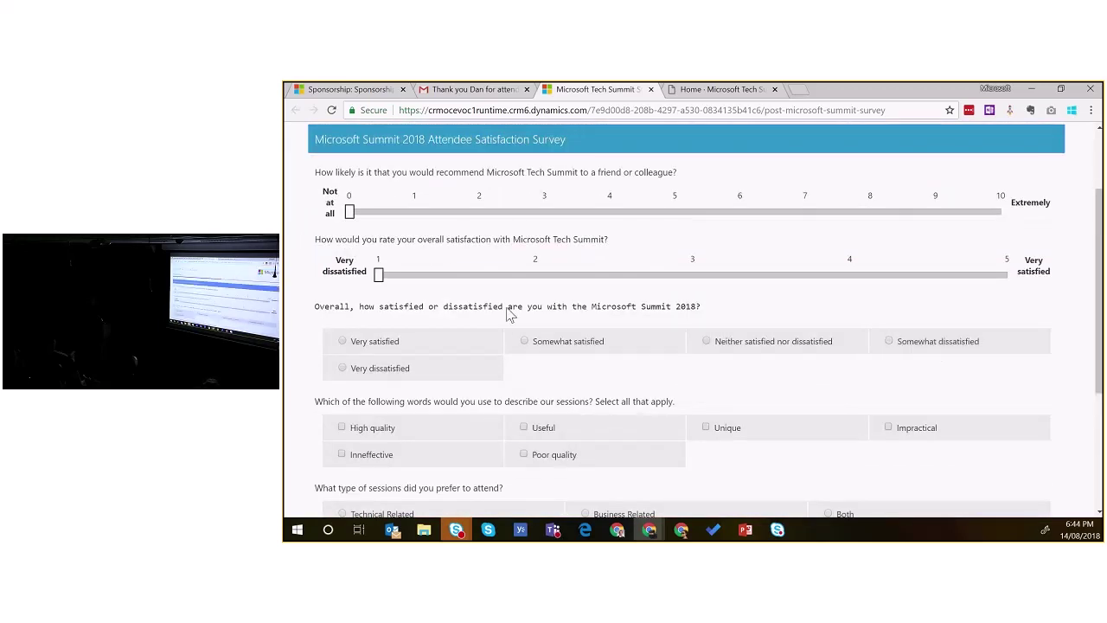
pyautogui.scroll(1, 511, 314)
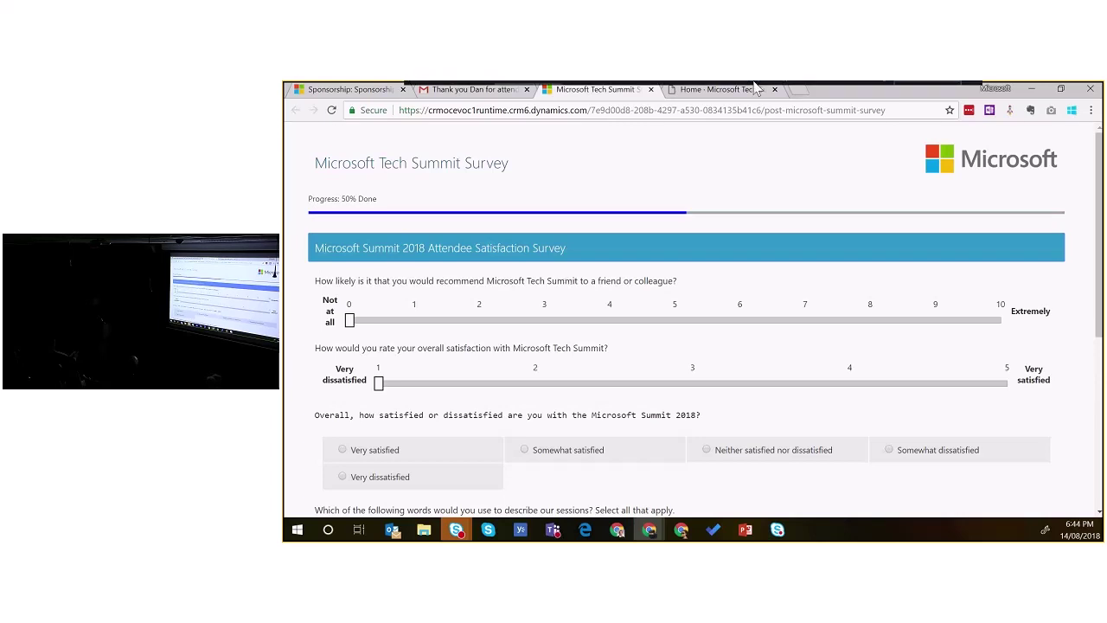
# Step: Open the Microsoft Tech Summit 2018 event record from the site map's recent records
pyautogui.click(363, 91)
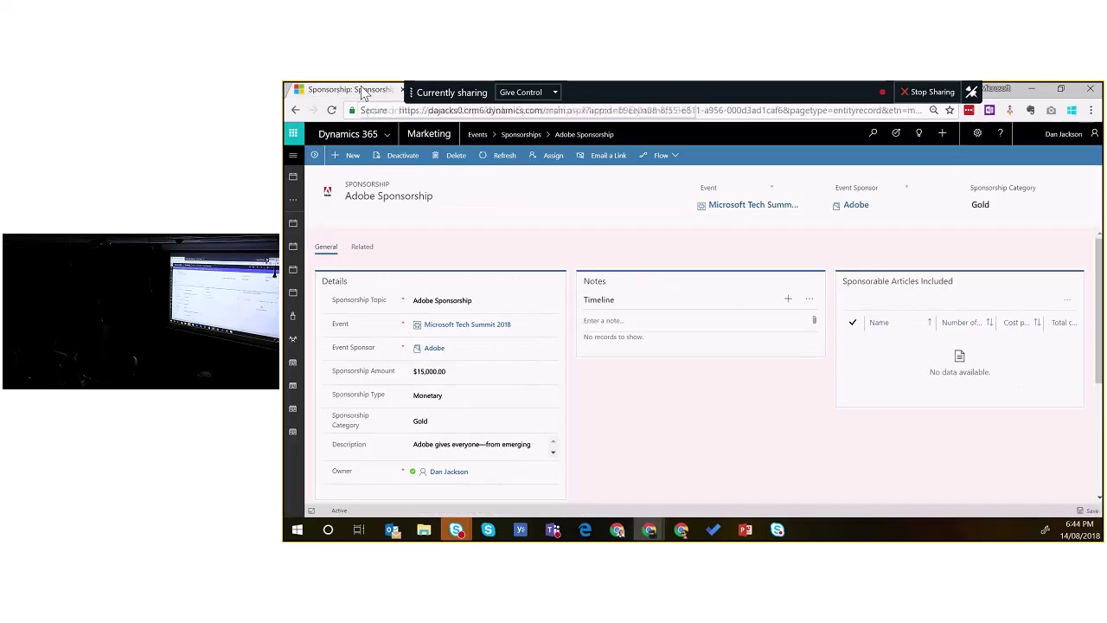
pyautogui.click(292, 155)
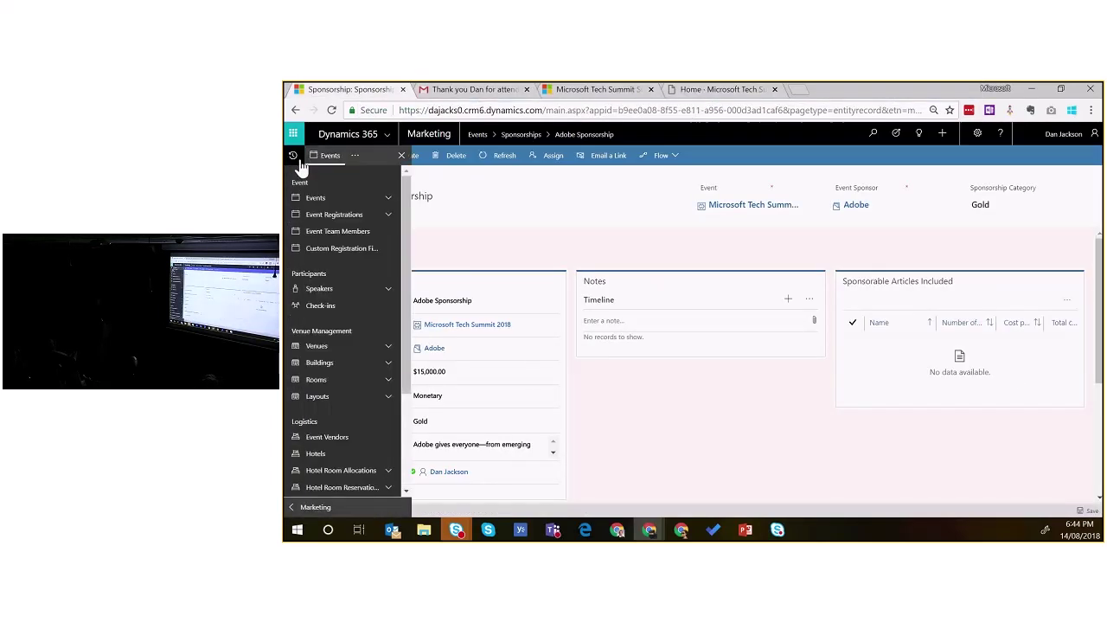
pyautogui.click(344, 216)
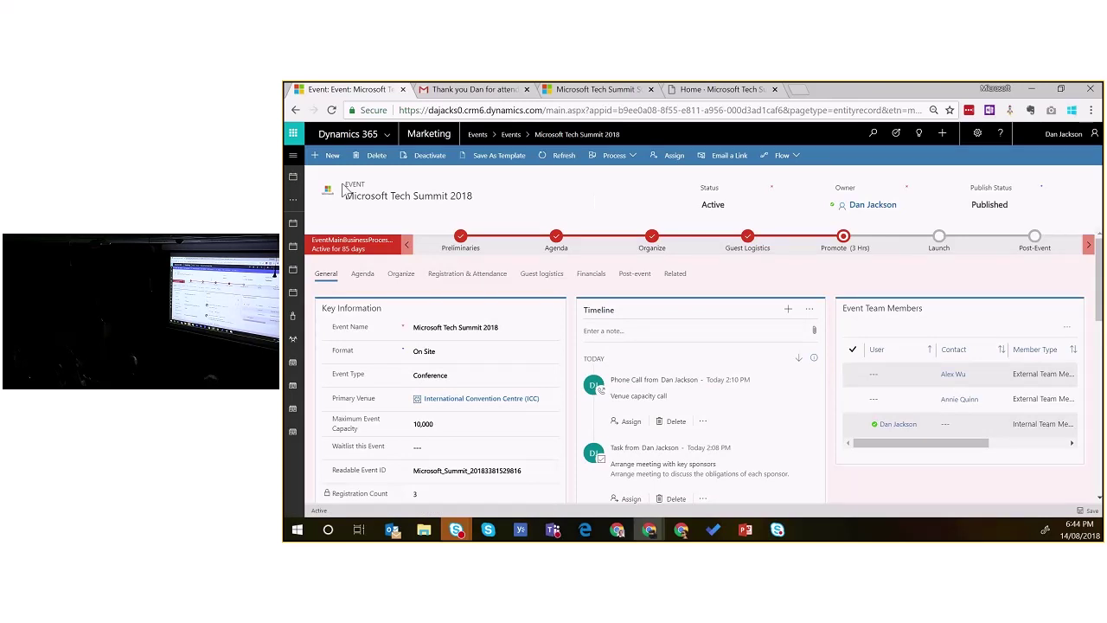
pyautogui.click(293, 155)
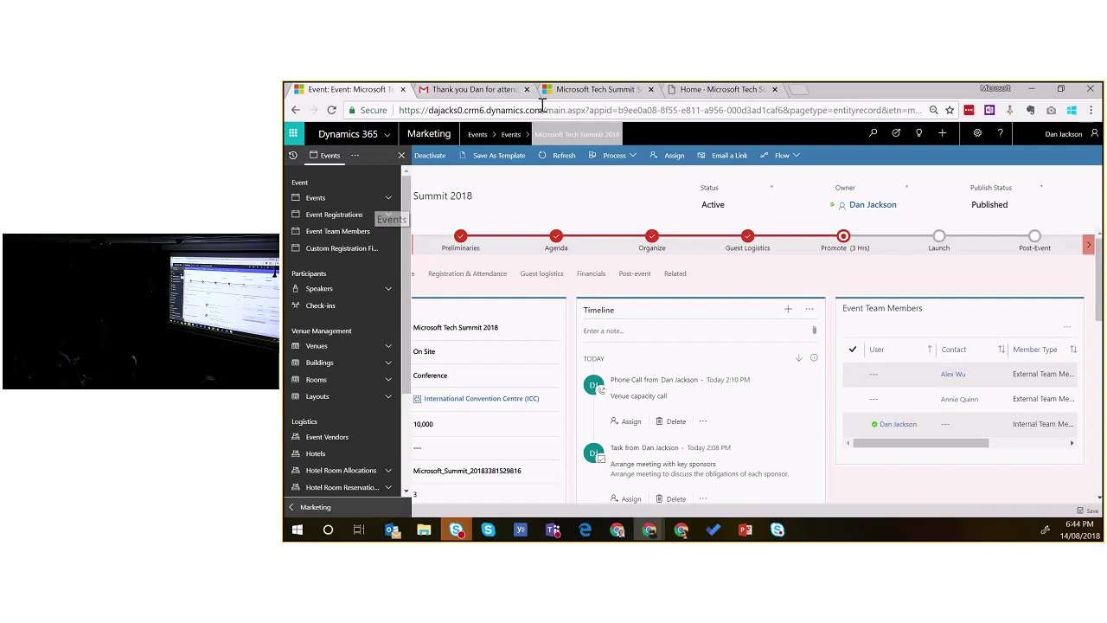
# Step: Glance at the post-event survey and event portal pages
pyautogui.click(585, 90)
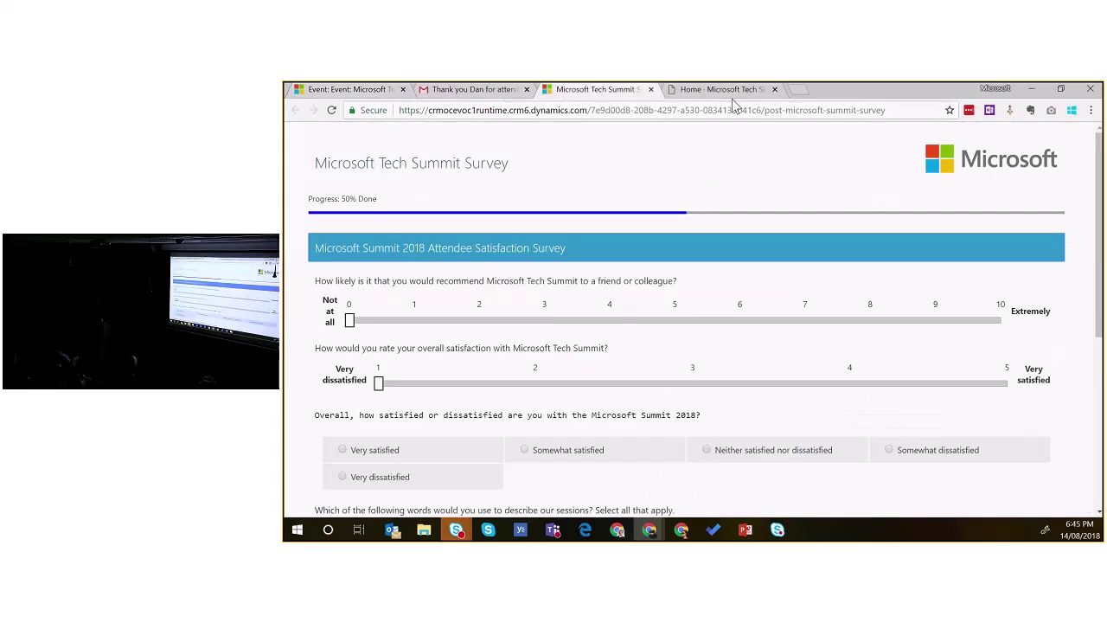
pyautogui.click(727, 90)
pyautogui.scroll(5, 579, 271)
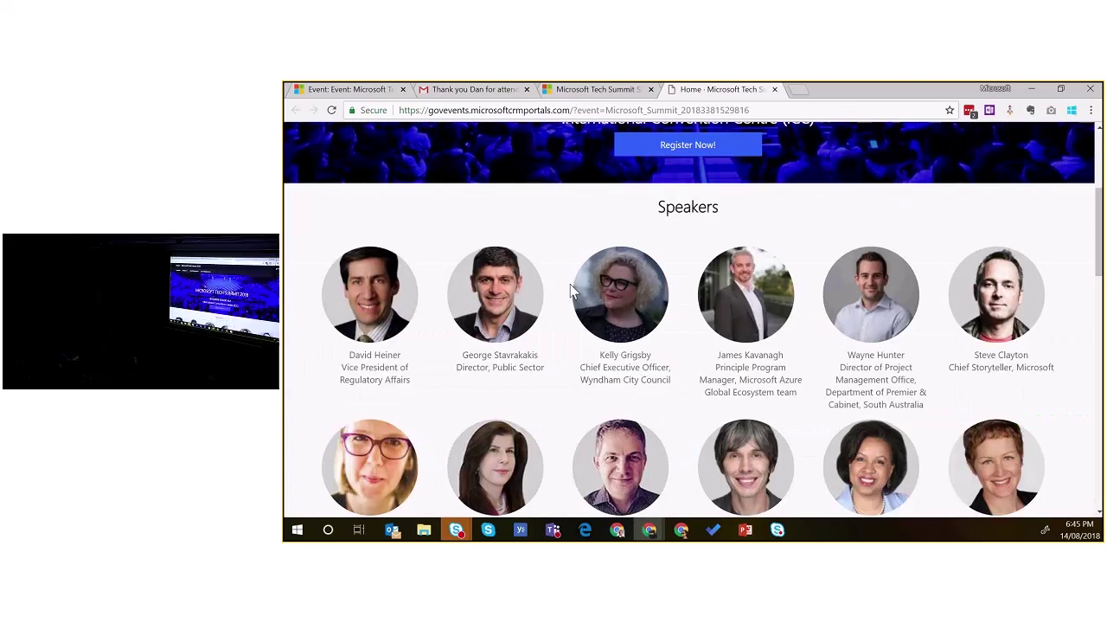
pyautogui.scroll(3, 372, 134)
# Step: Review the event record's key information and Schedule section on the General tab
pyautogui.click(346, 89)
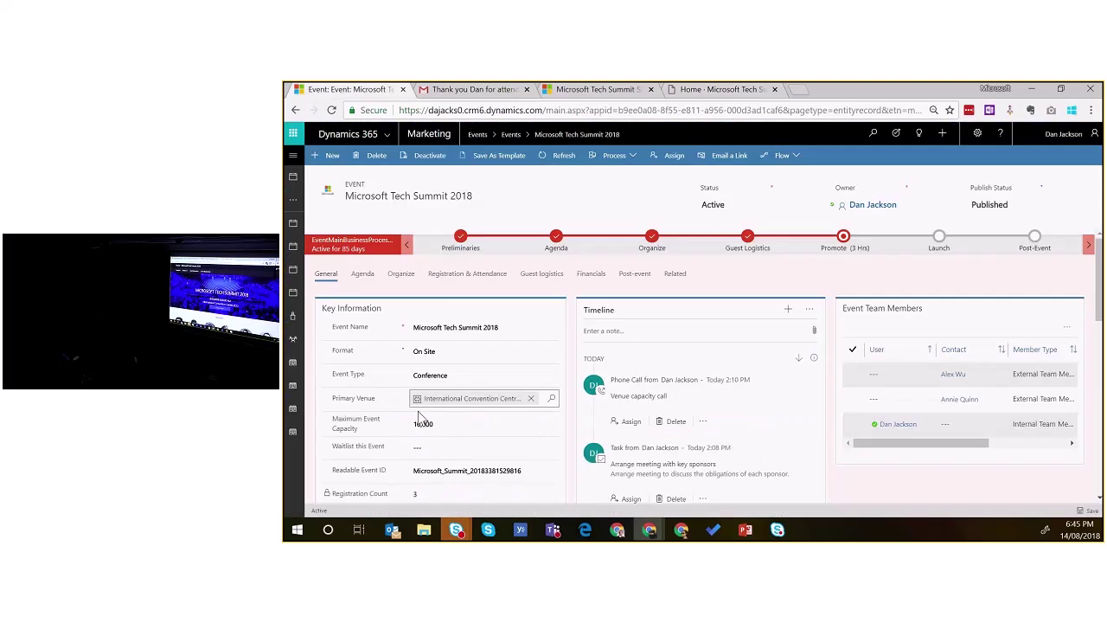
pyautogui.scroll(-2, 537, 395)
pyautogui.scroll(-2, 523, 372)
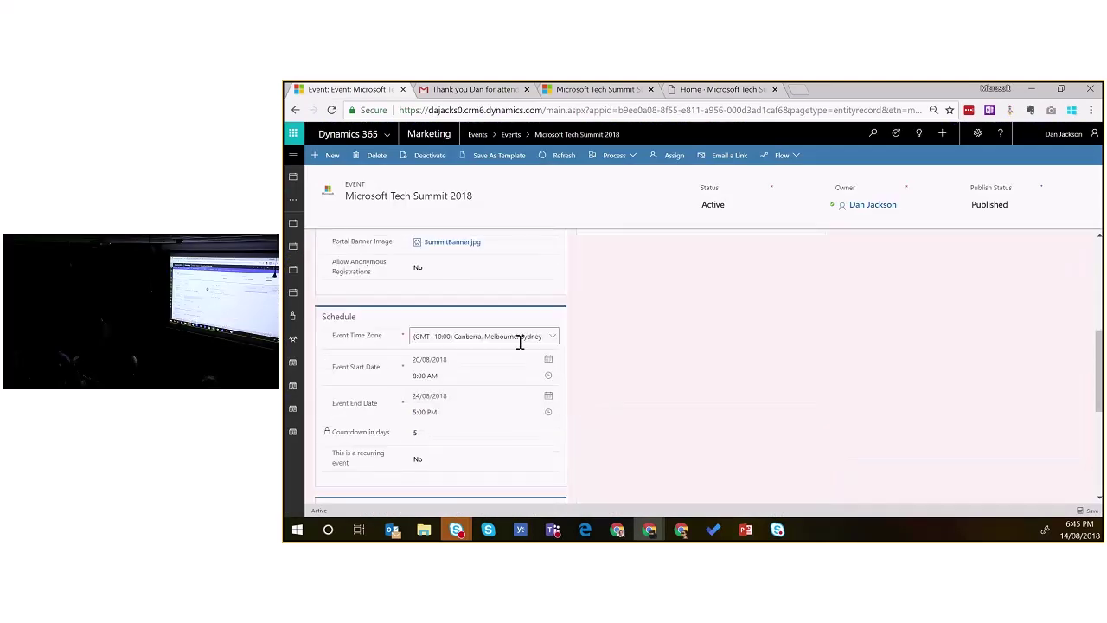
pyautogui.scroll(1, 500, 316)
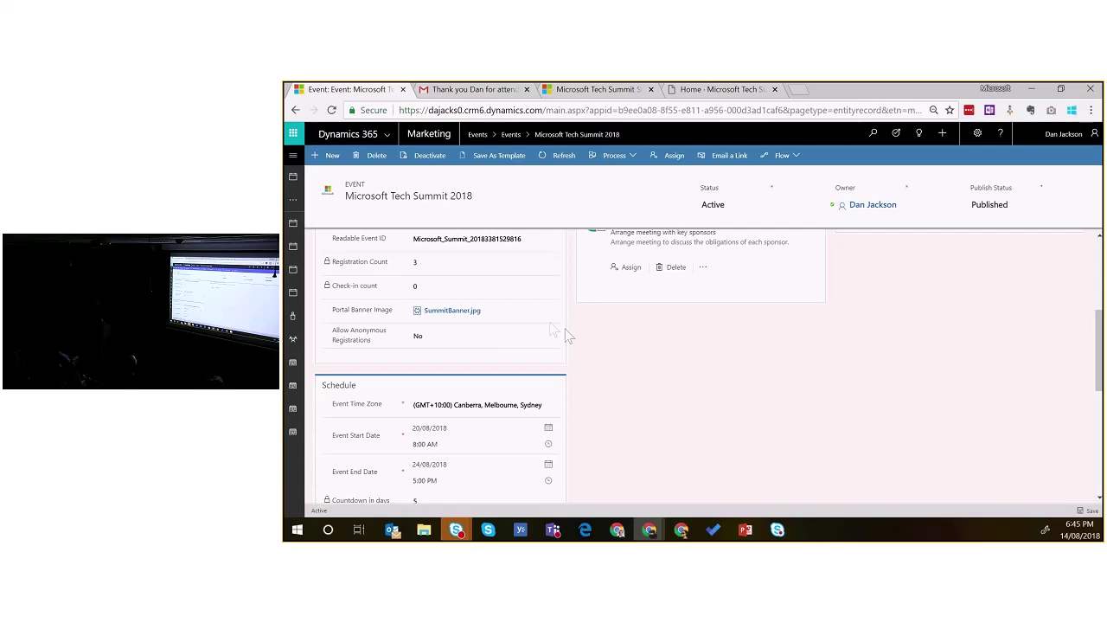
pyautogui.scroll(1, 568, 340)
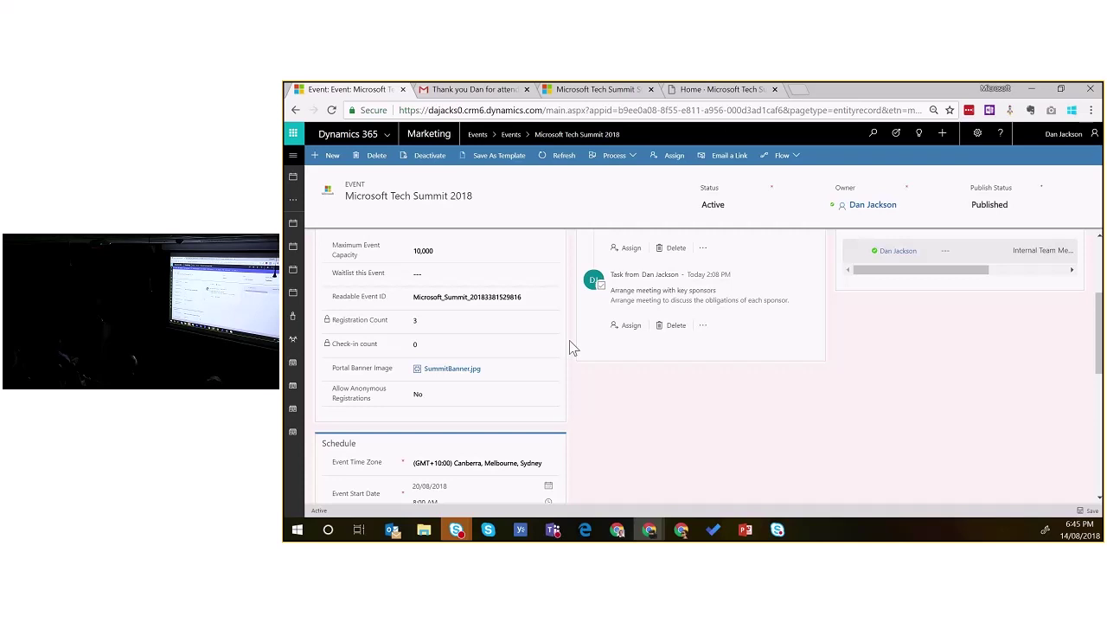
pyautogui.click(297, 157)
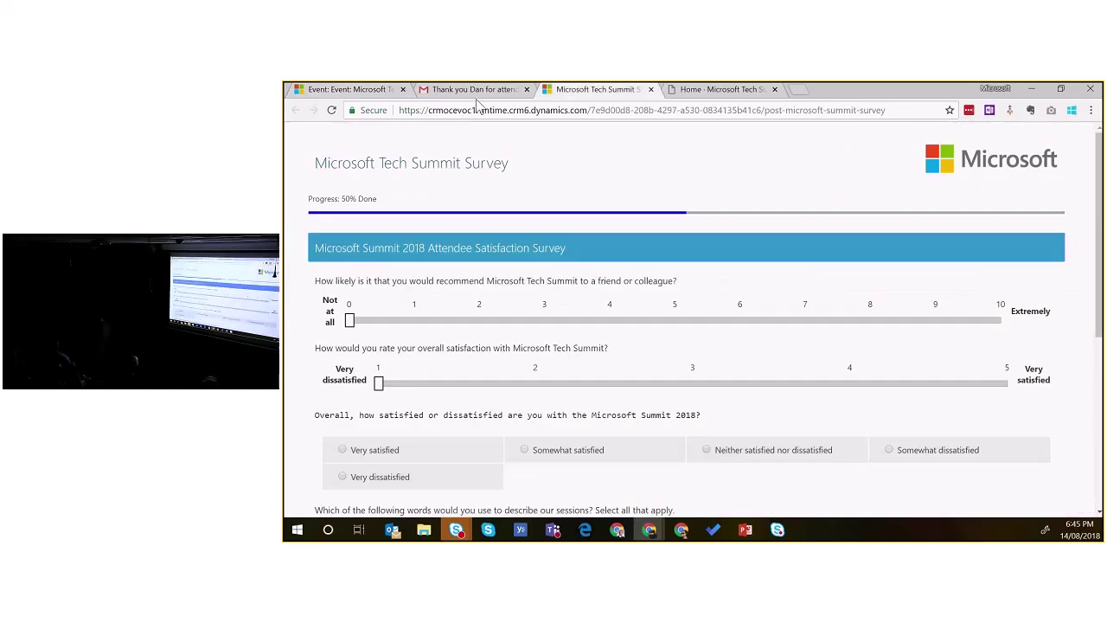
# Step: View the Microsoft Tech Summit 2018 page from the portal home list, then return to the Dynamics event record
pyautogui.click(736, 90)
pyautogui.click(362, 147)
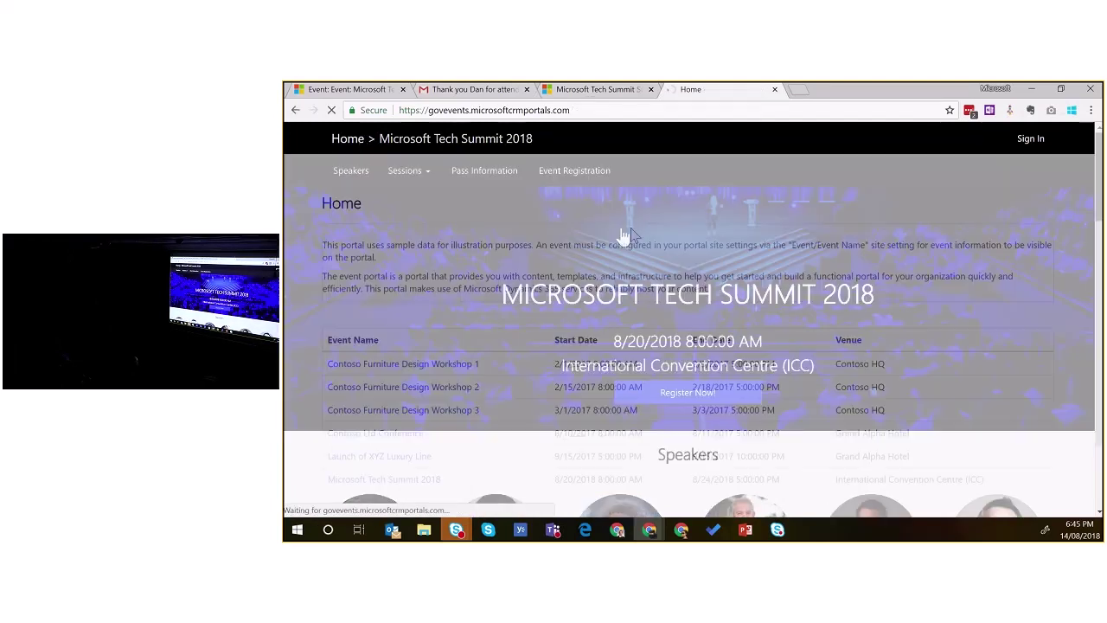
pyautogui.scroll(-1, 659, 332)
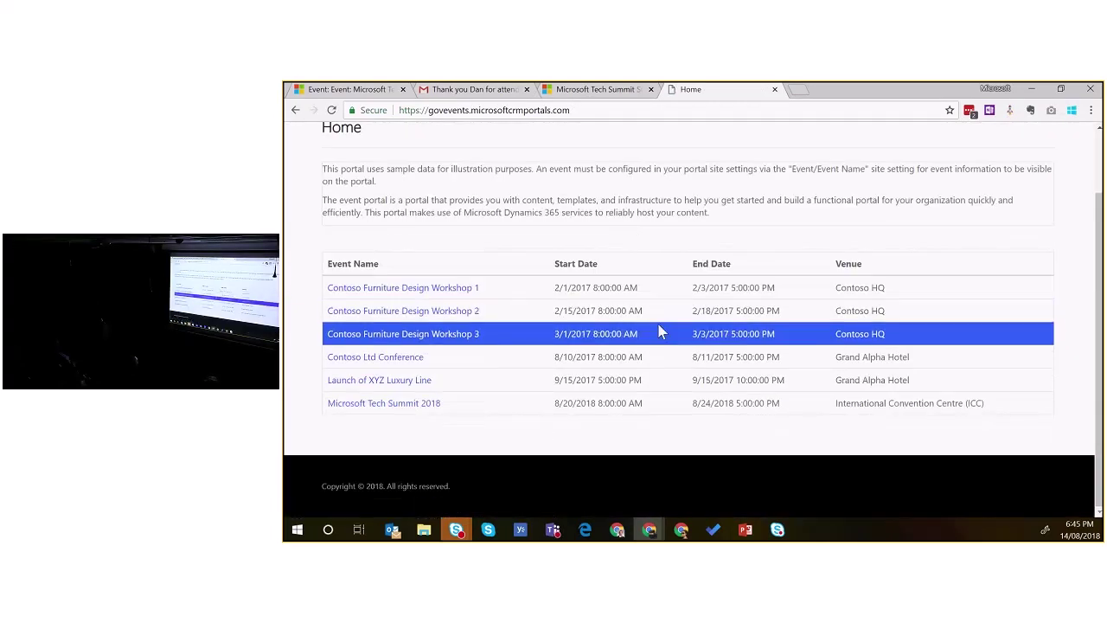
pyautogui.click(390, 403)
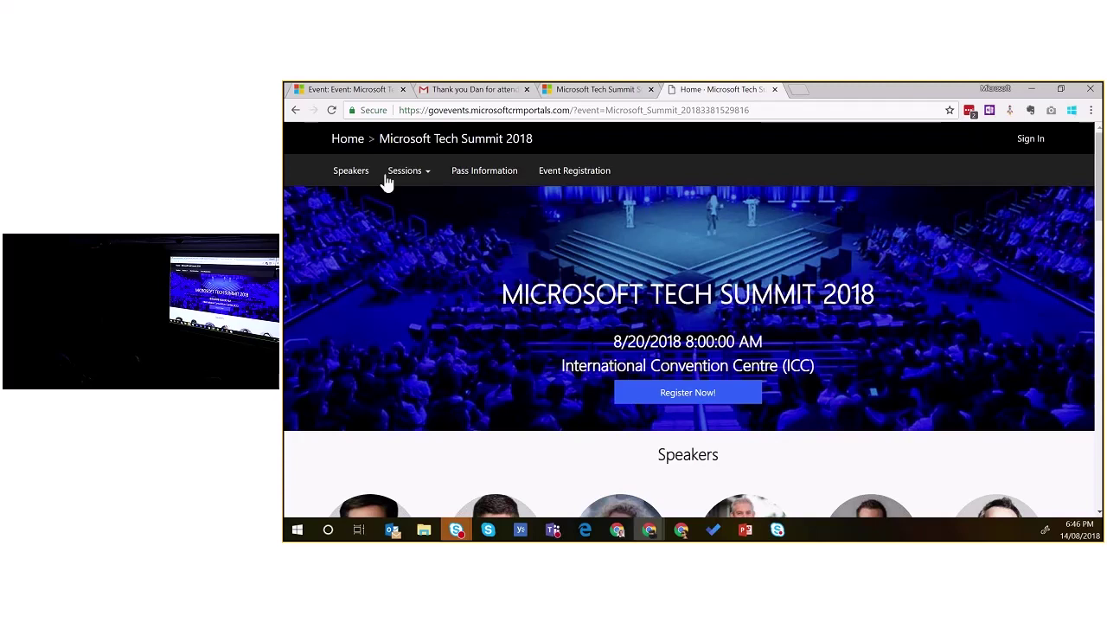
pyautogui.click(362, 91)
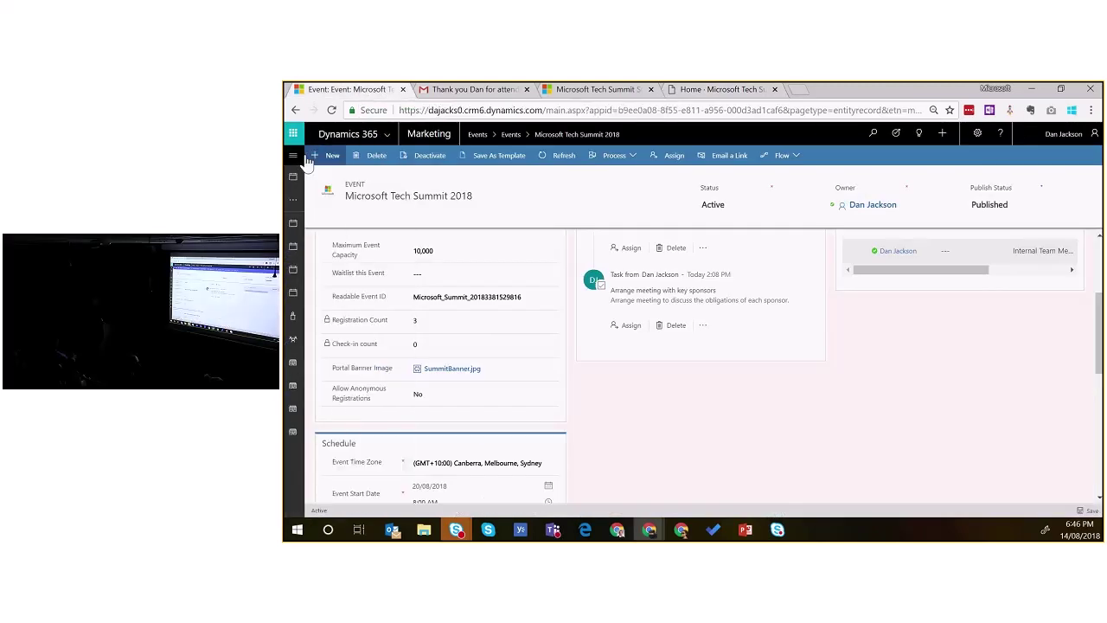
# Step: Switch the Dynamics 365 app area to Marketing from the site map
pyautogui.click(294, 156)
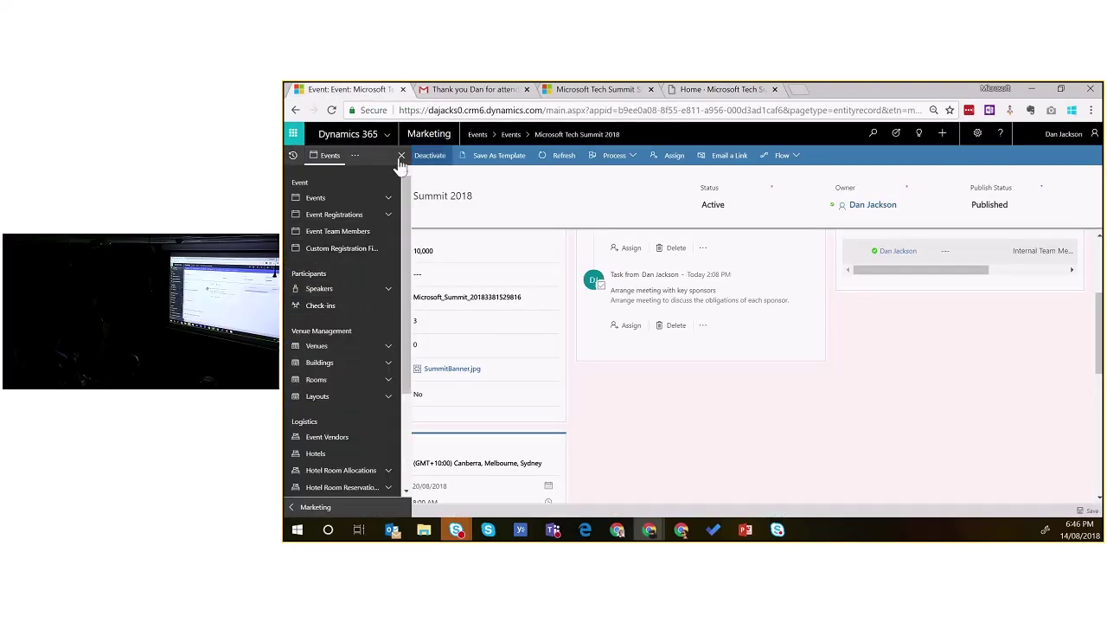
pyautogui.click(355, 156)
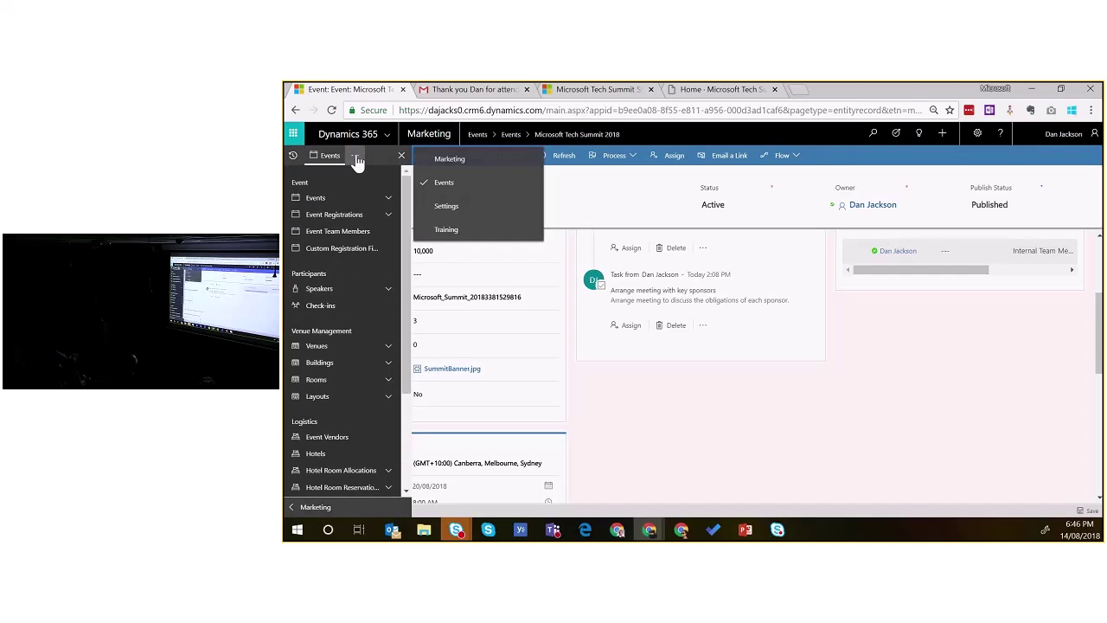
pyautogui.click(467, 161)
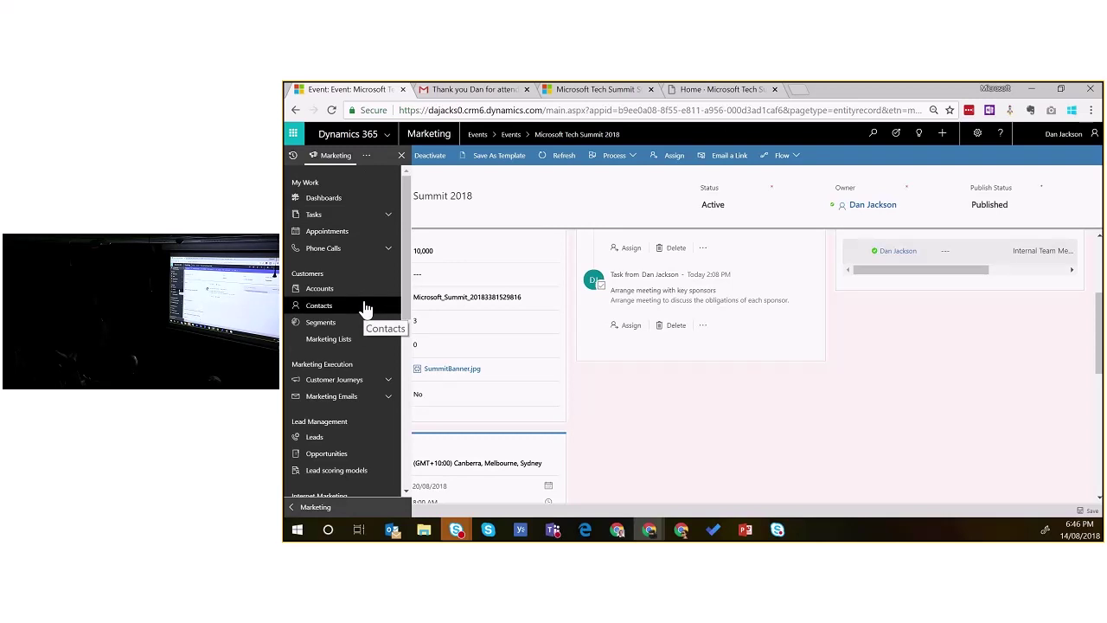
# Step: Open the Journey - Microsoft Tech Summit 2018 customer journey using its Information form
pyautogui.click(388, 381)
pyautogui.click(366, 402)
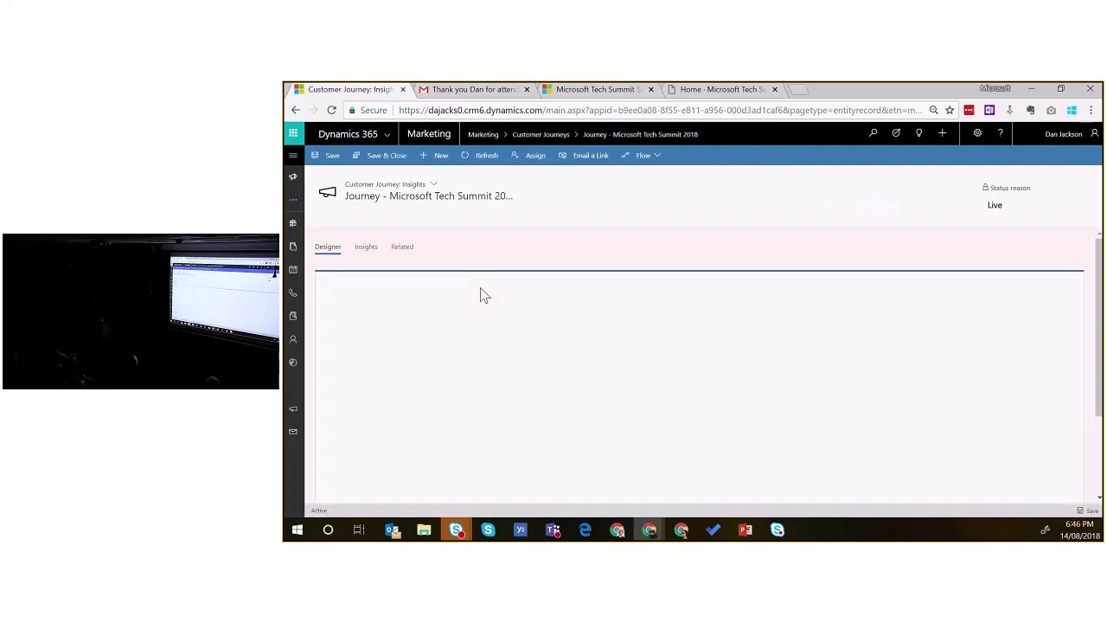
pyautogui.click(432, 184)
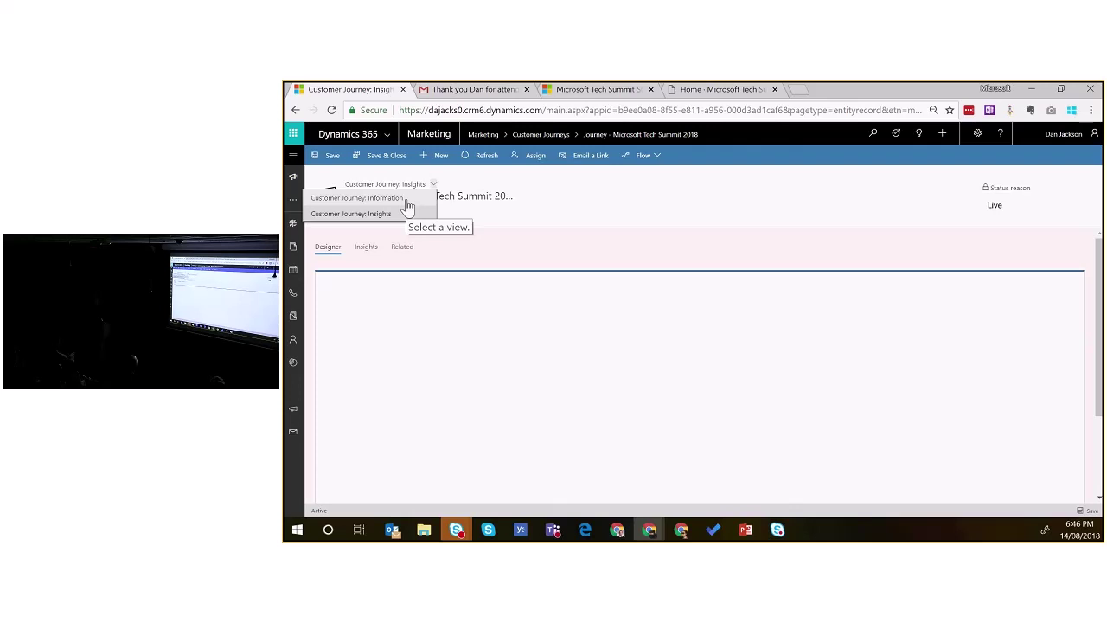
pyautogui.click(391, 204)
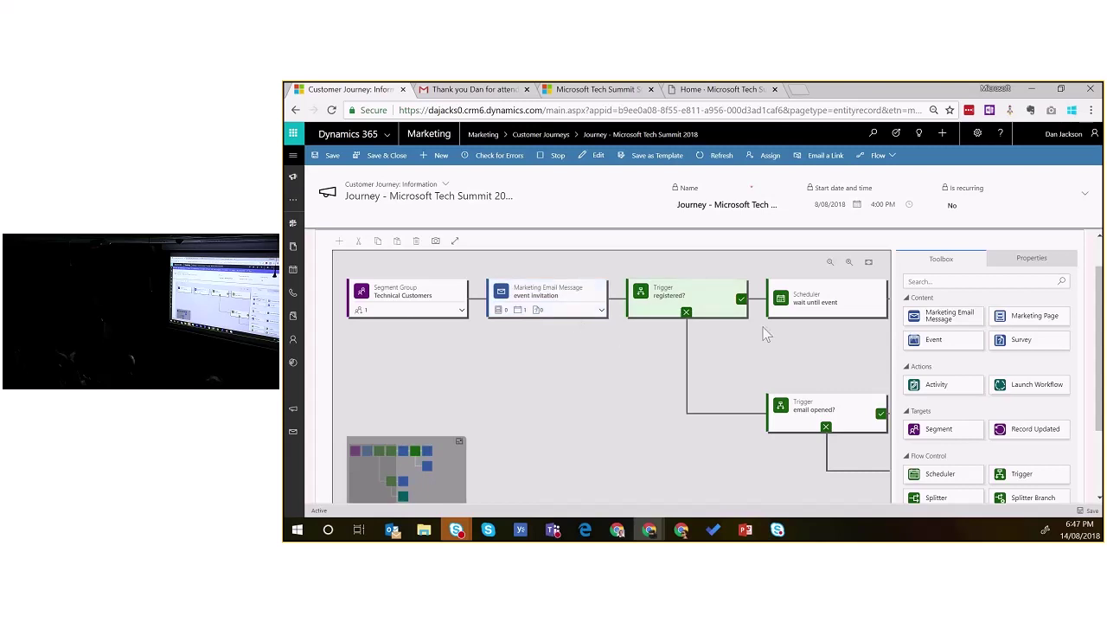
# Step: Bring the Microsoft Tech Summit 2018 event tile after the Scheduler into view and show its properties
pyautogui.scroll(-2, 1010, 275)
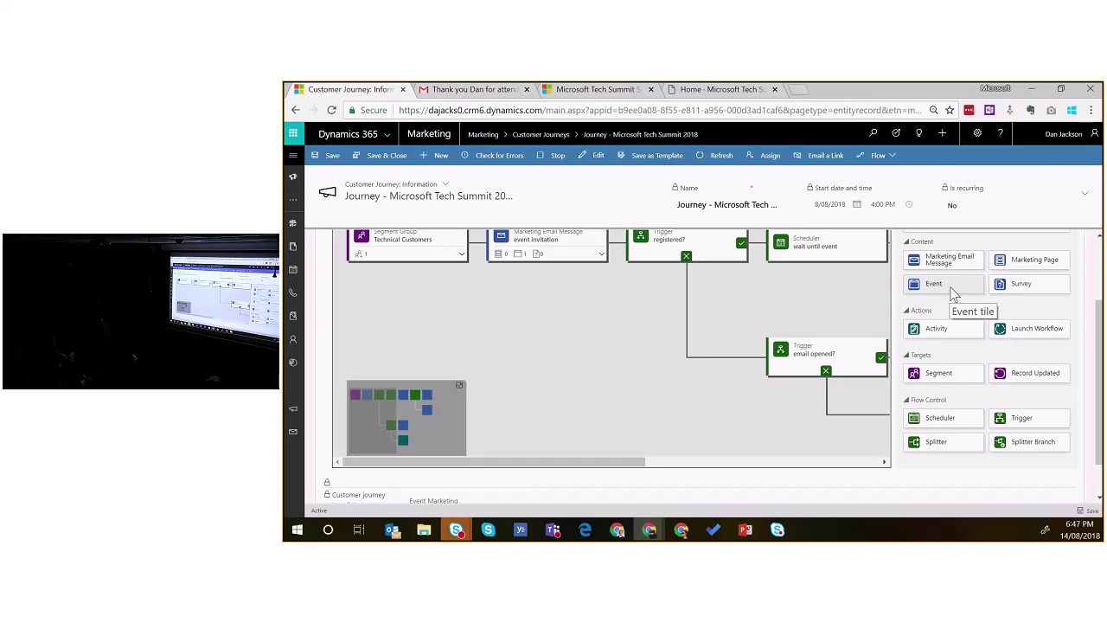
pyautogui.moveTo(955, 294); pyautogui.dragTo(755, 260)
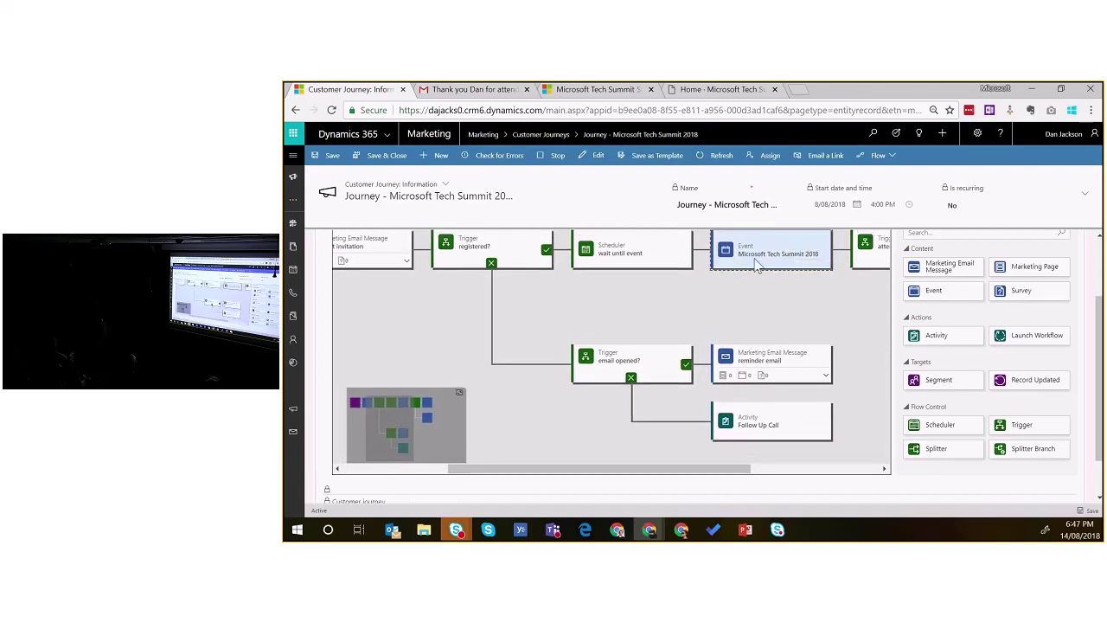
pyautogui.scroll(2, 756, 266)
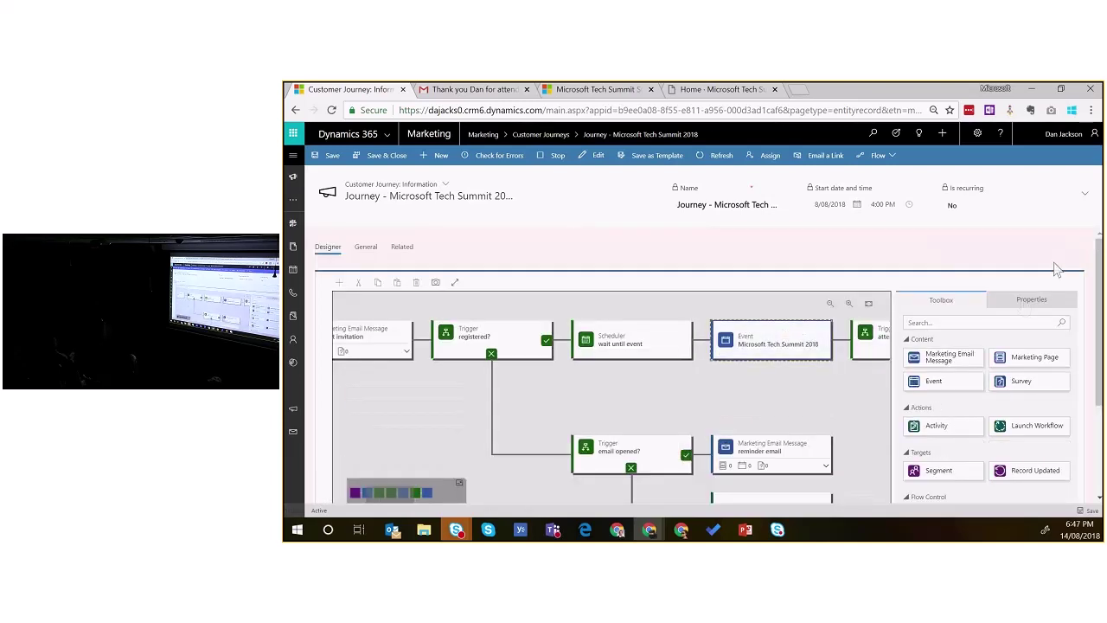
pyautogui.click(1012, 299)
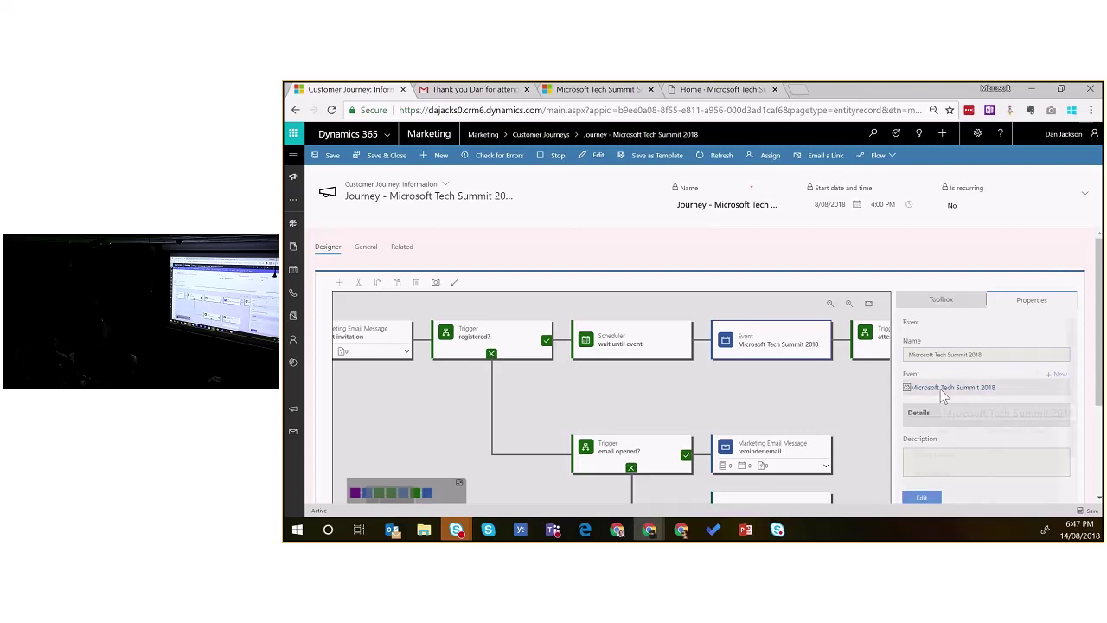
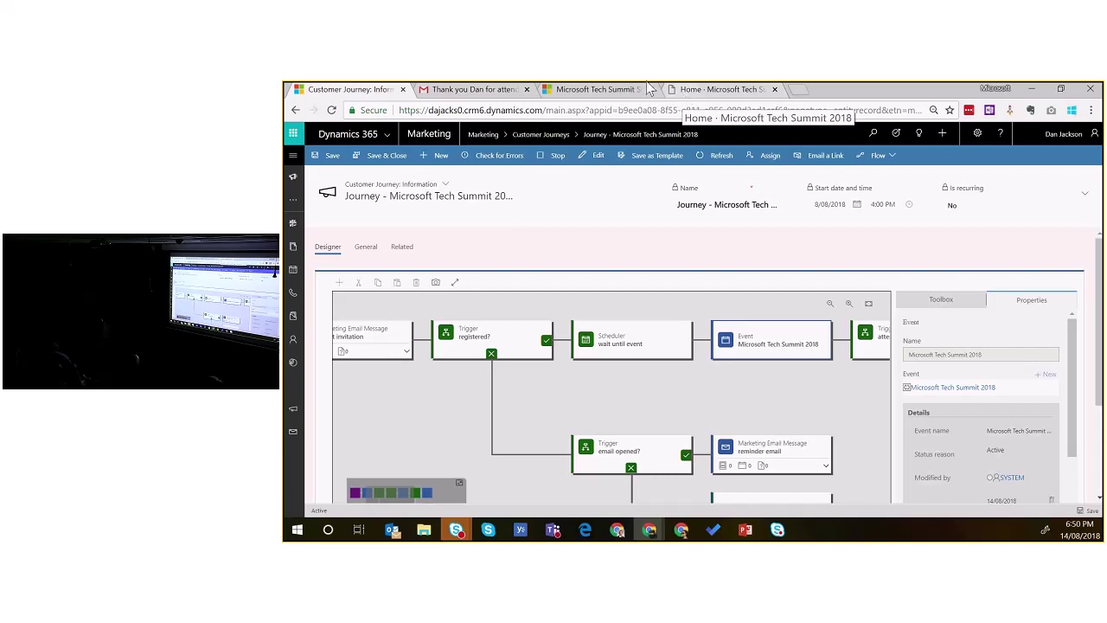
# Step: Collapse the side navigation and bring up the Dynamics 365 app list
pyautogui.click(395, 140)
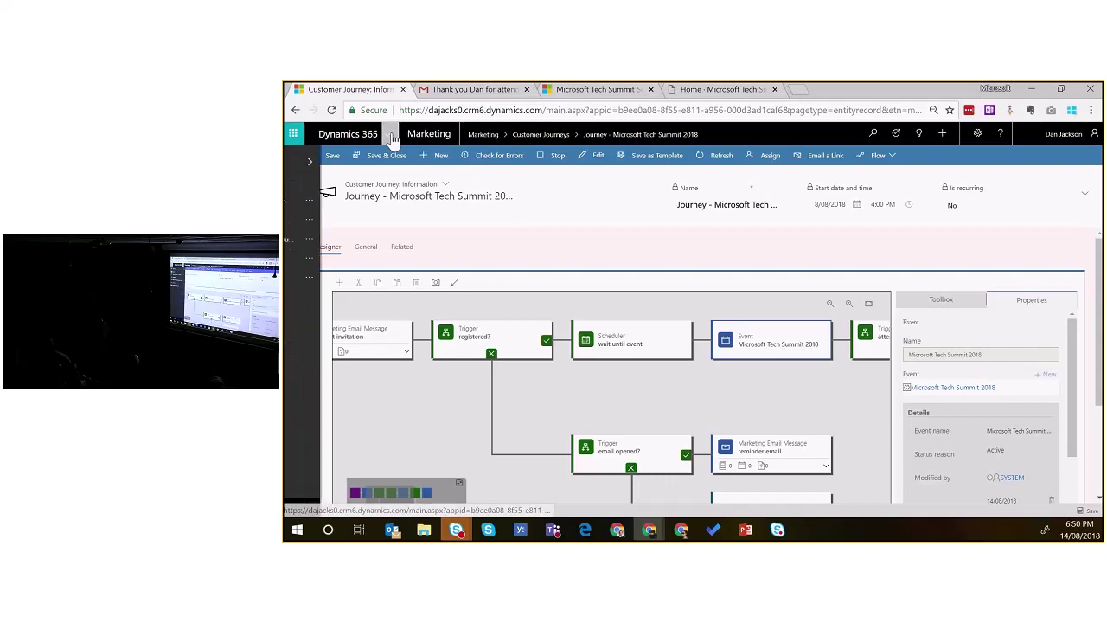
pyautogui.click(391, 139)
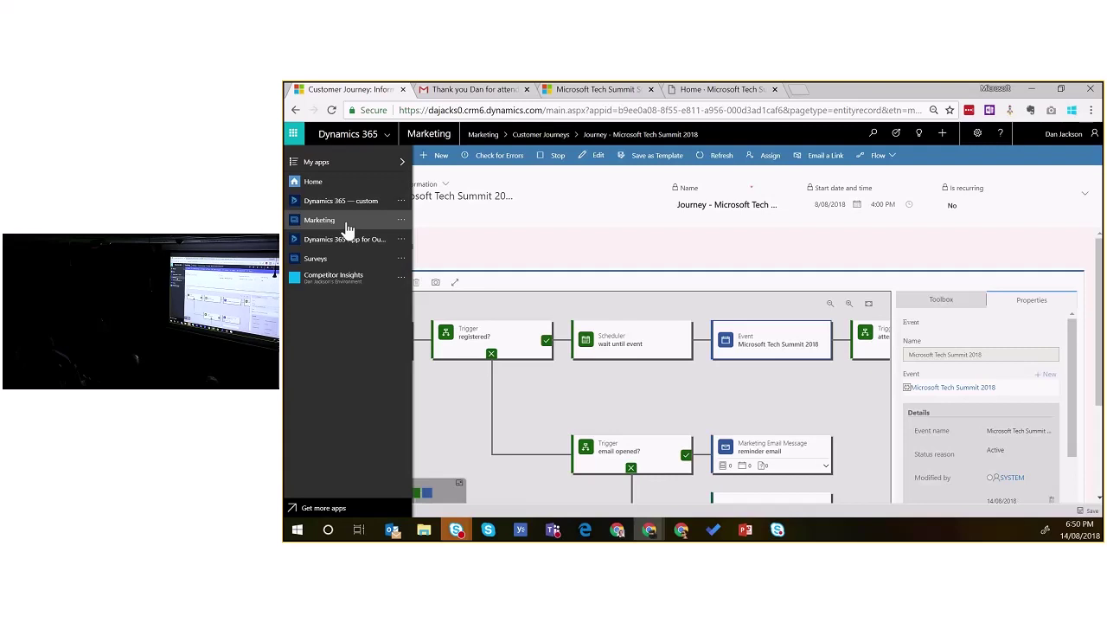
# Step: Switch to the Marketing app and get past the Welcome Screen to the Customer Journey dashboard
pyautogui.click(348, 226)
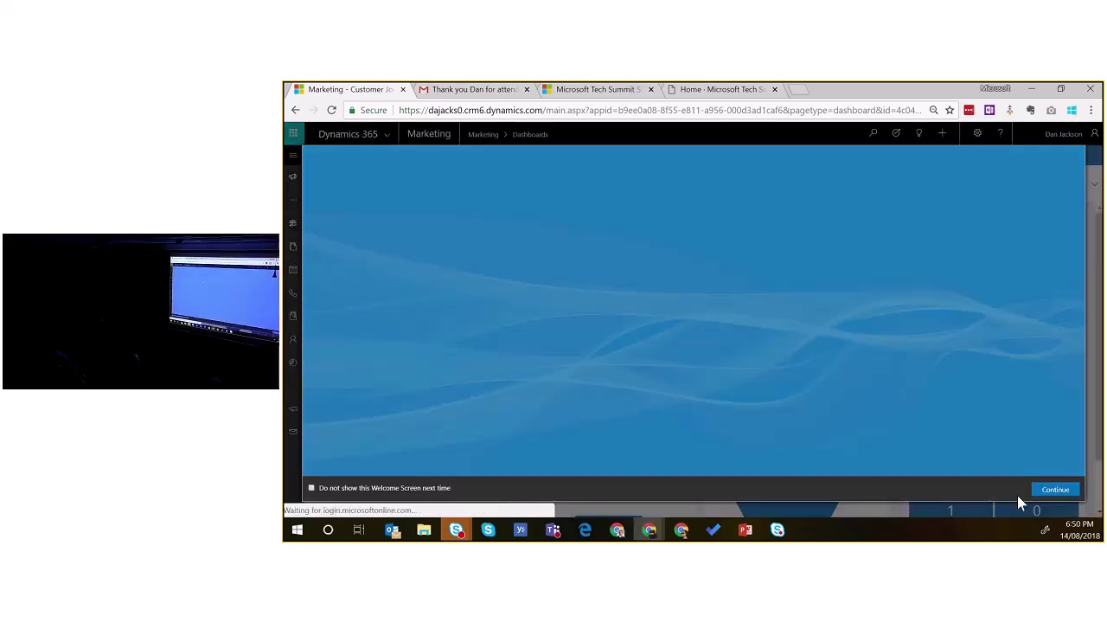
pyautogui.click(1053, 490)
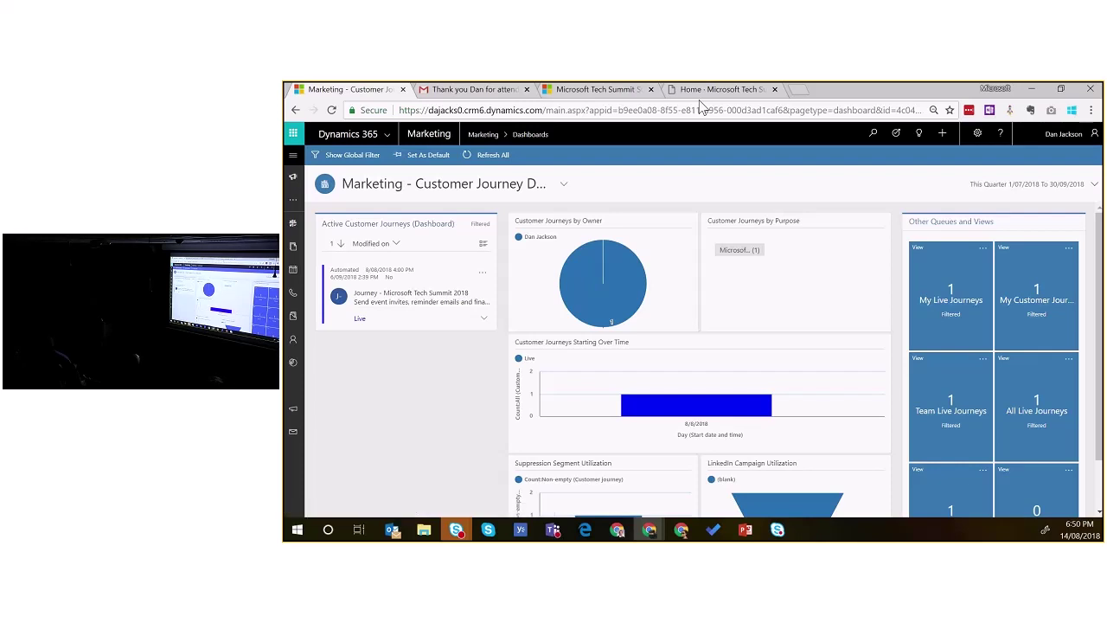
pyautogui.moveTo(831, 92)
# Step: Switch the site map to Events and open the recent Microsoft Tech Summit 2018 event
pyautogui.click(293, 157)
pyautogui.click(367, 156)
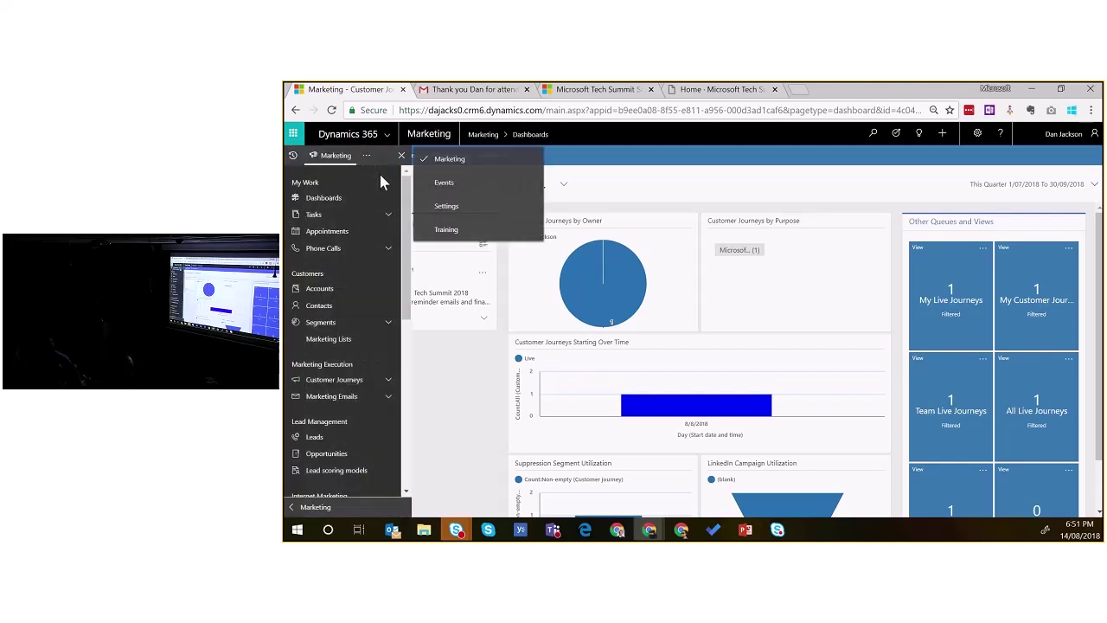
pyautogui.click(445, 182)
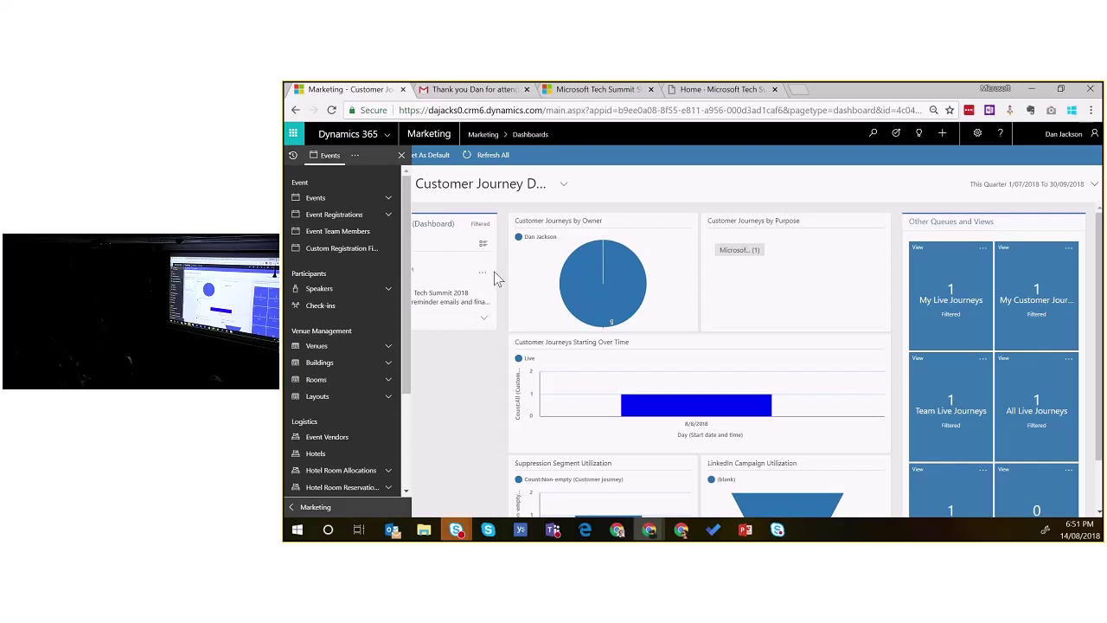
pyautogui.click(388, 198)
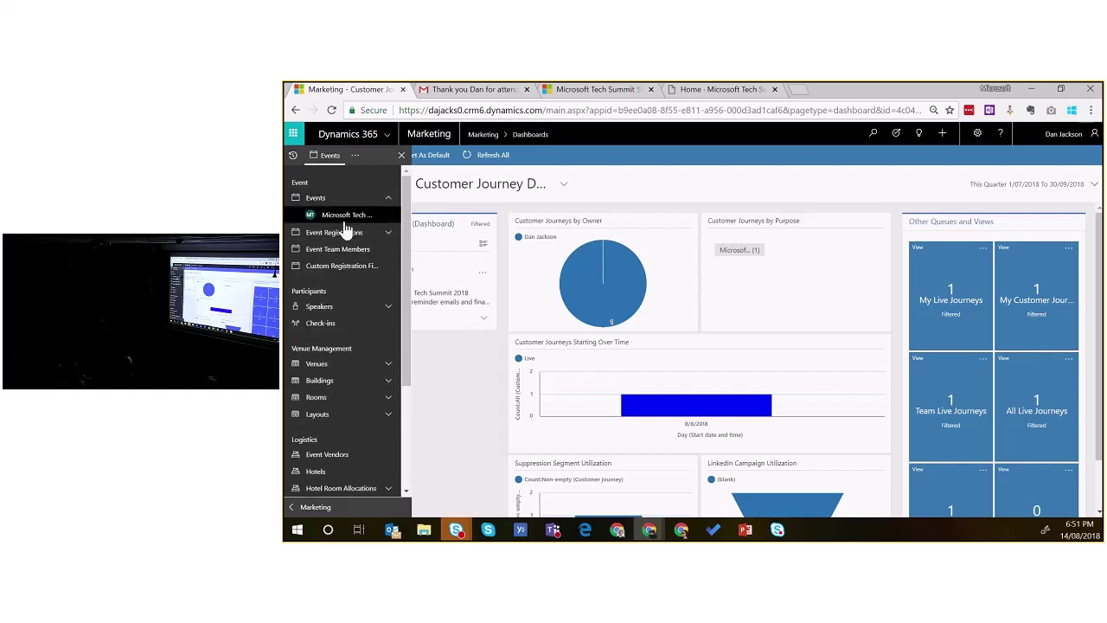
pyautogui.click(346, 217)
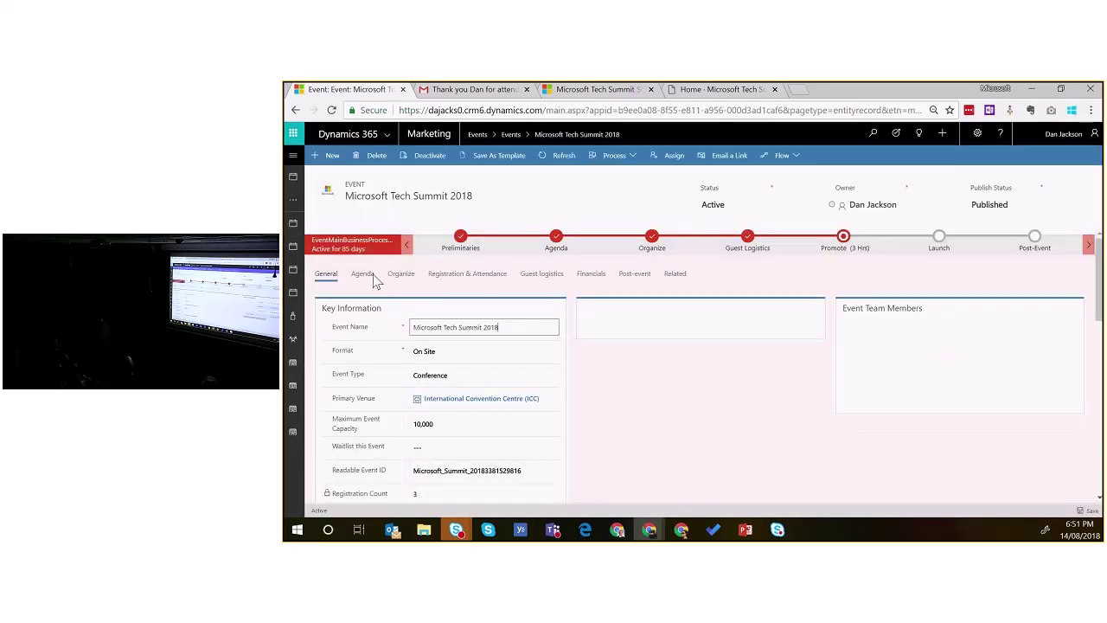
# Step: Show the Registration & Attendance tab down to its three event registrations
pyautogui.click(481, 275)
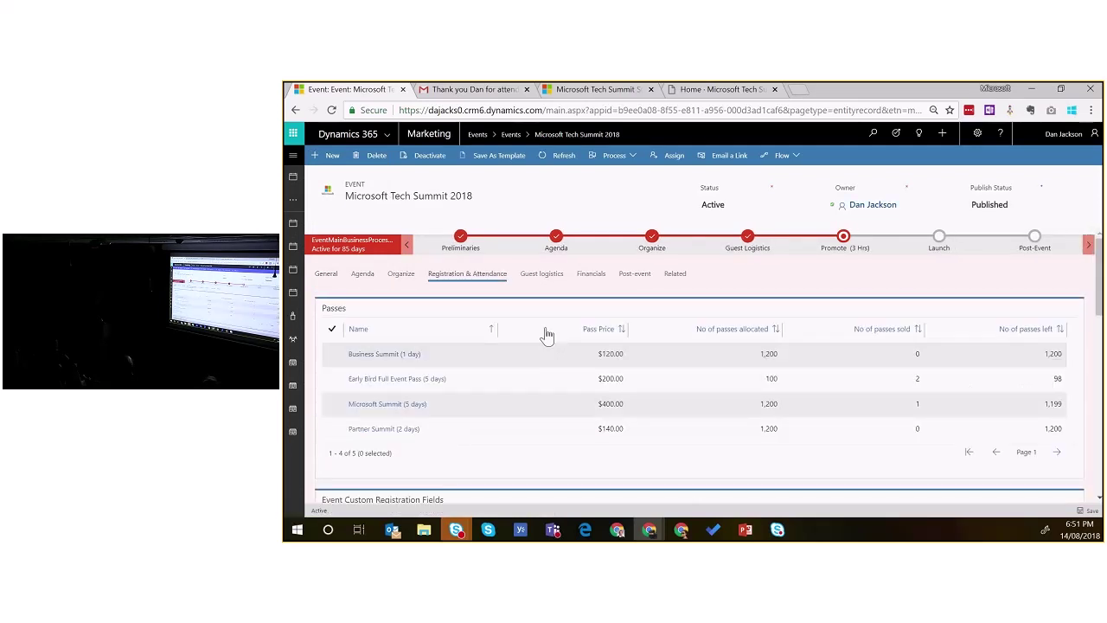
pyautogui.scroll(-4, 547, 336)
pyautogui.scroll(-4, 982, 328)
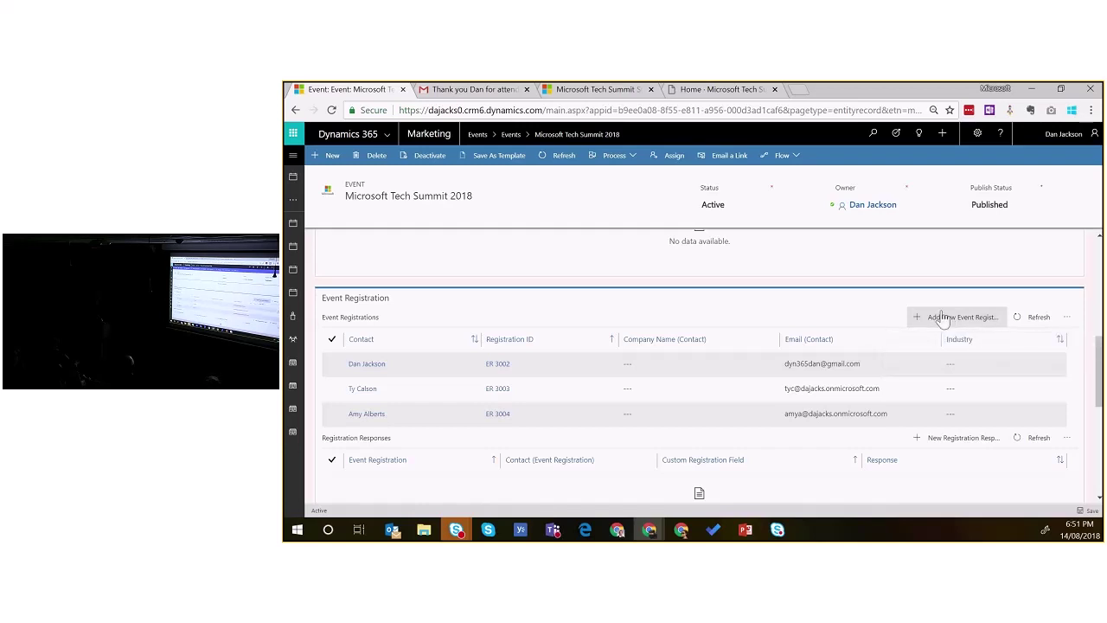
pyautogui.click(944, 318)
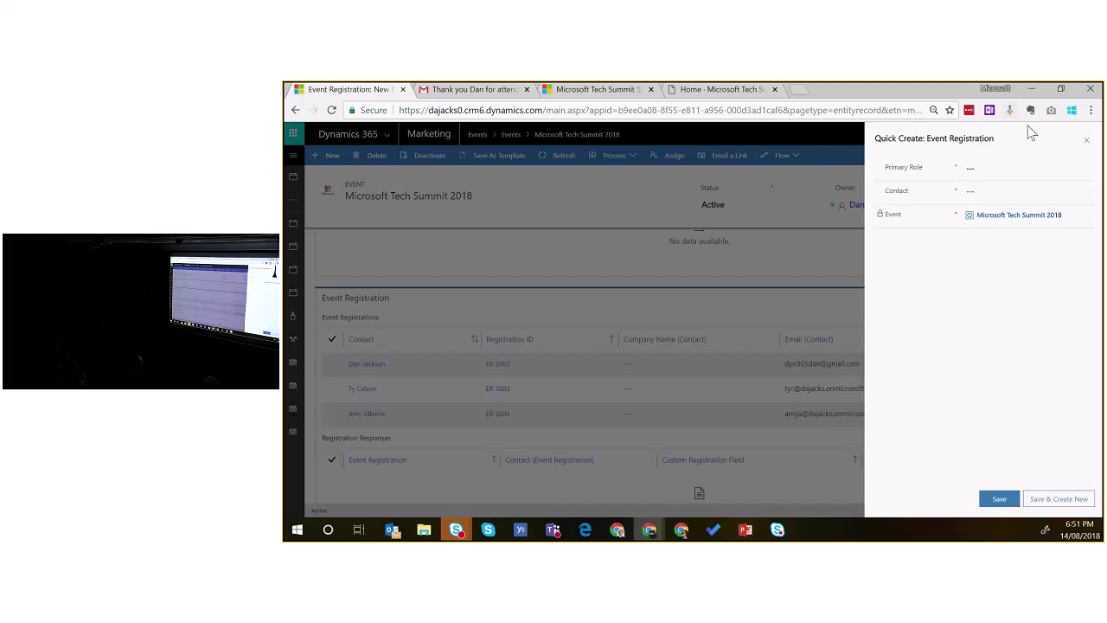
pyautogui.click(1087, 141)
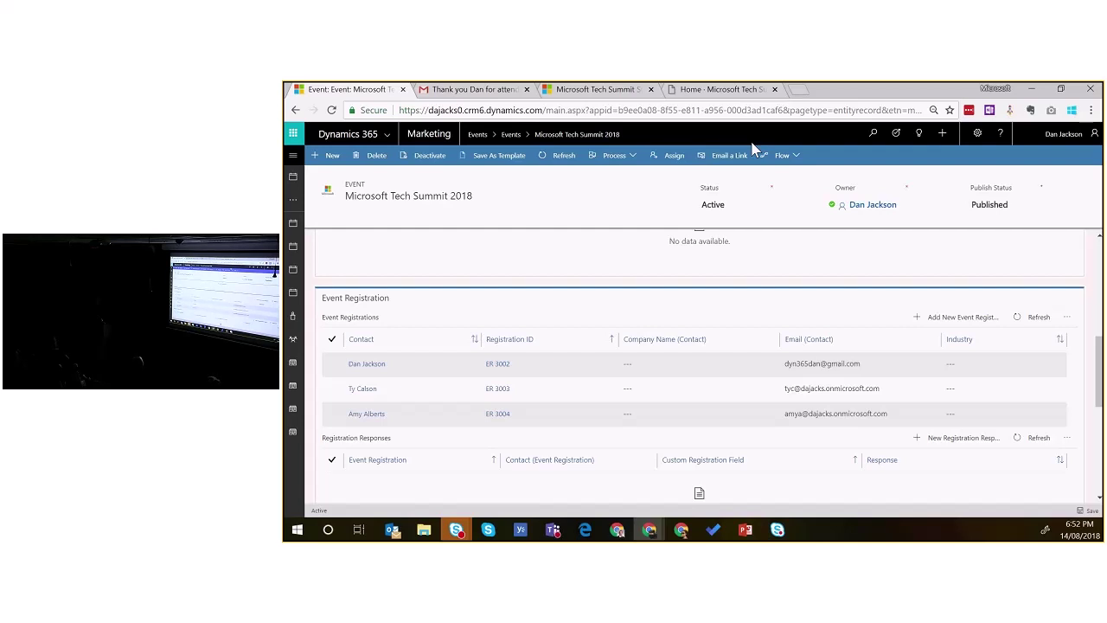
# Step: Leave the event title unchanged and open the site map navigation
pyautogui.moveTo(828, 87)
pyautogui.click(405, 195)
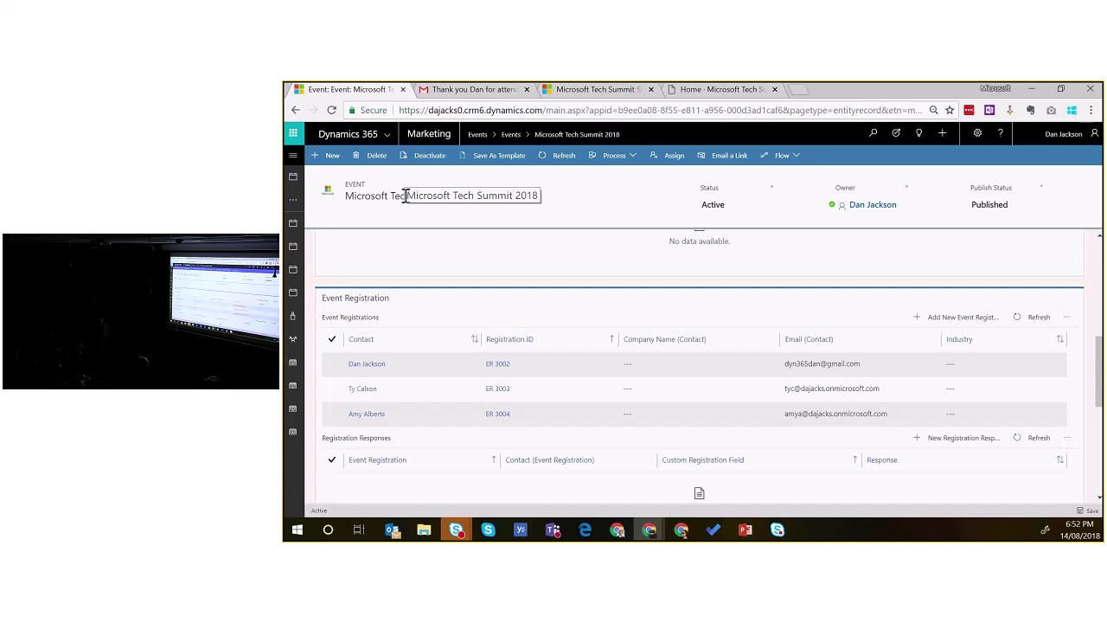
pyautogui.press('Return')
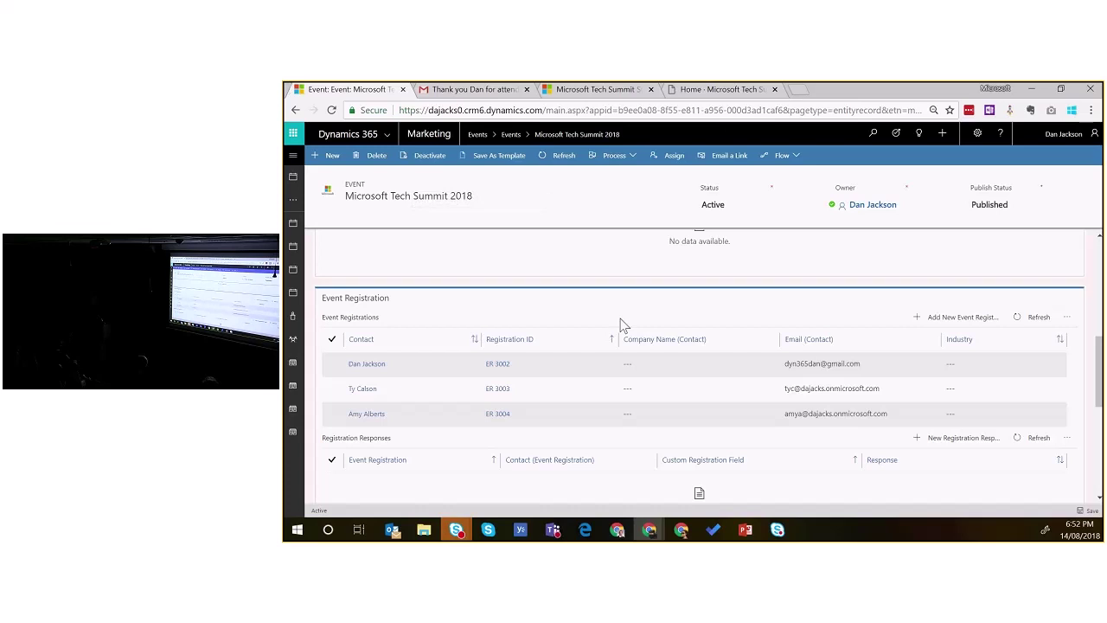
pyautogui.click(294, 157)
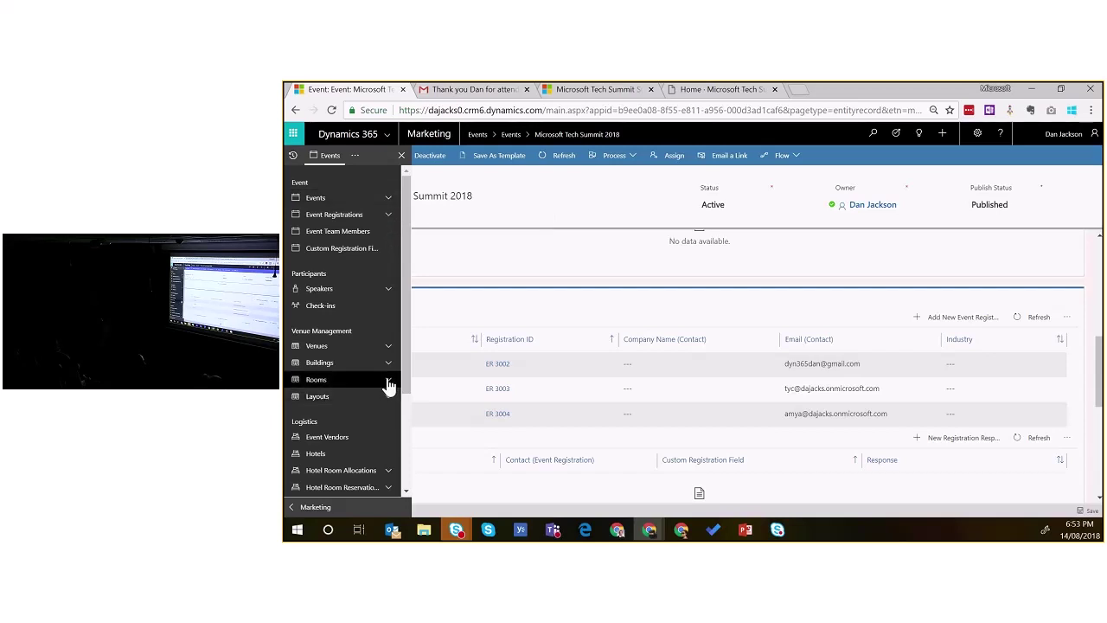
# Step: Open the Meeting Room C2.4 room and review its Room Features and two layouts
pyautogui.click(388, 383)
pyautogui.click(344, 397)
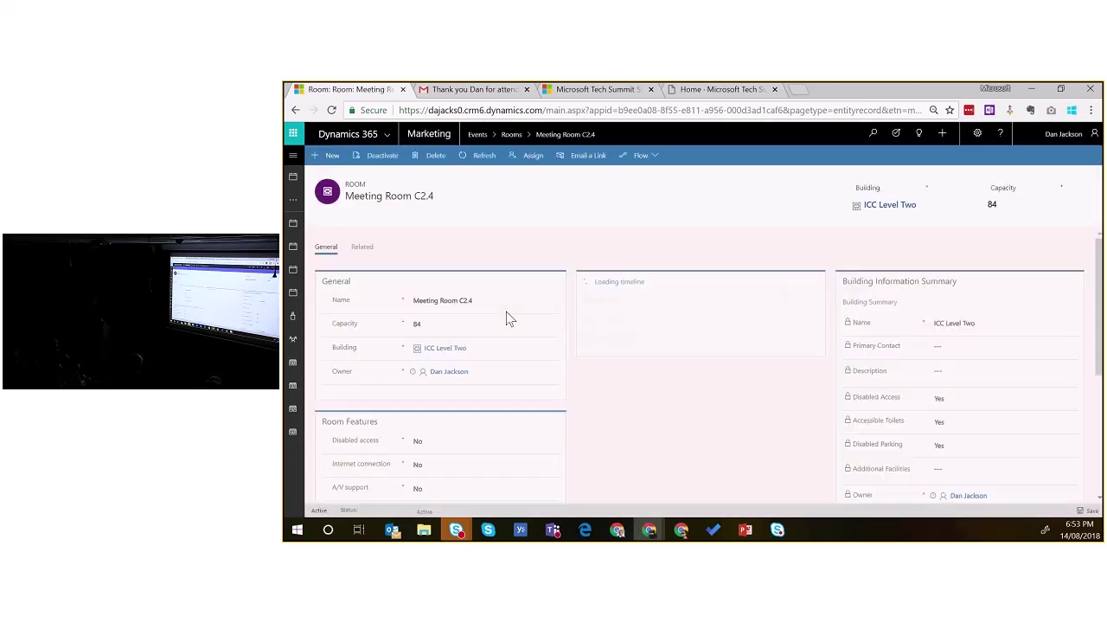
pyautogui.scroll(-3, 654, 390)
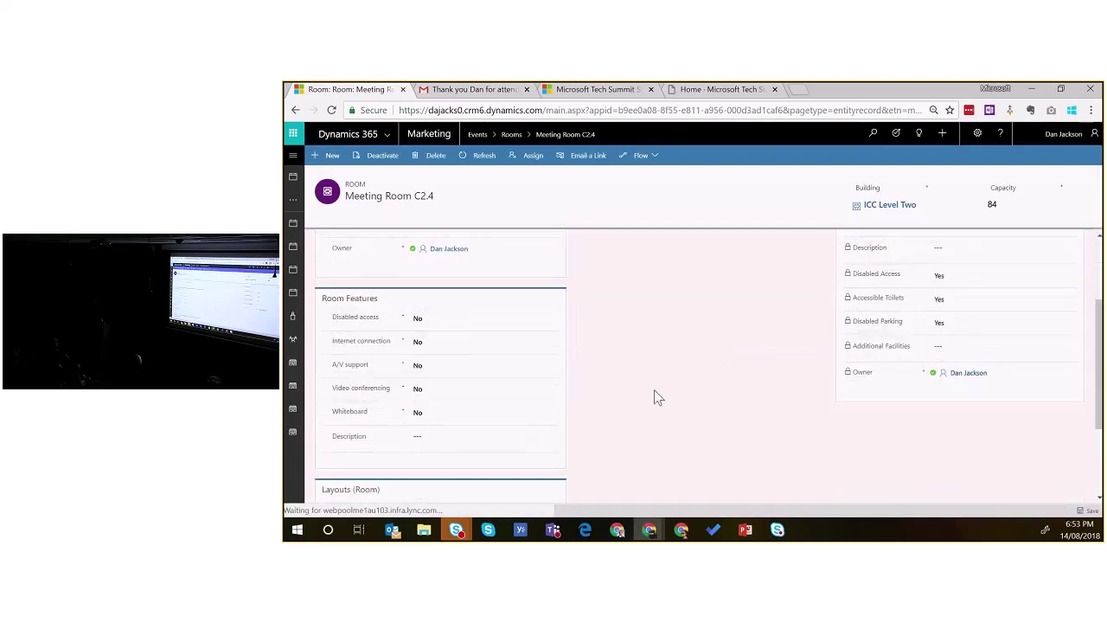
pyautogui.scroll(-2, 655, 397)
pyautogui.scroll(-2, 655, 390)
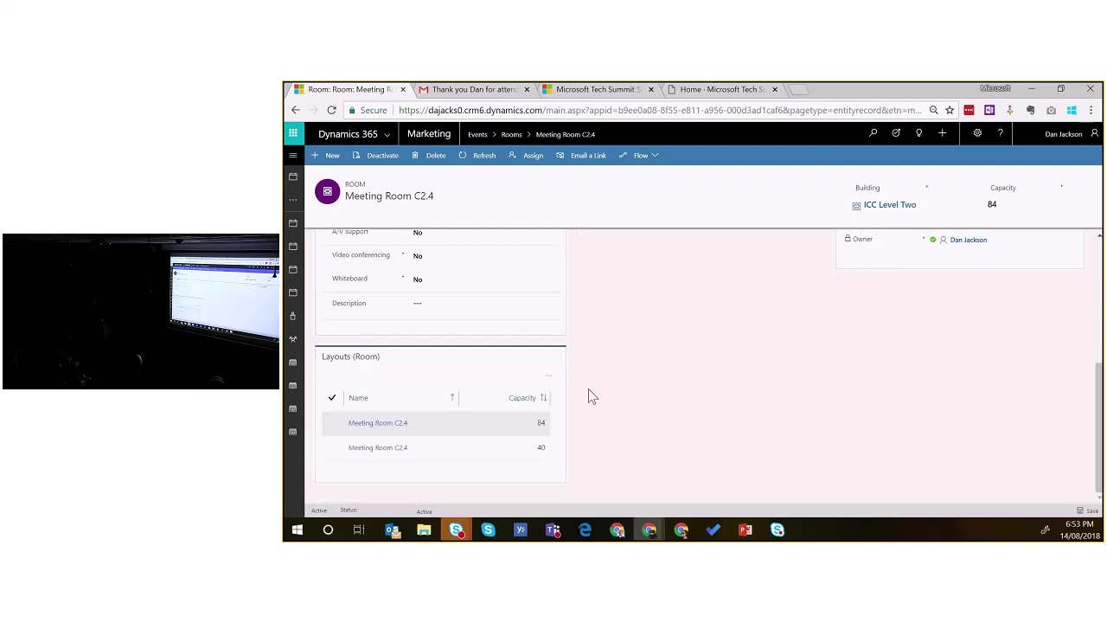
pyautogui.scroll(5, 621, 387)
pyautogui.scroll(-2, 622, 387)
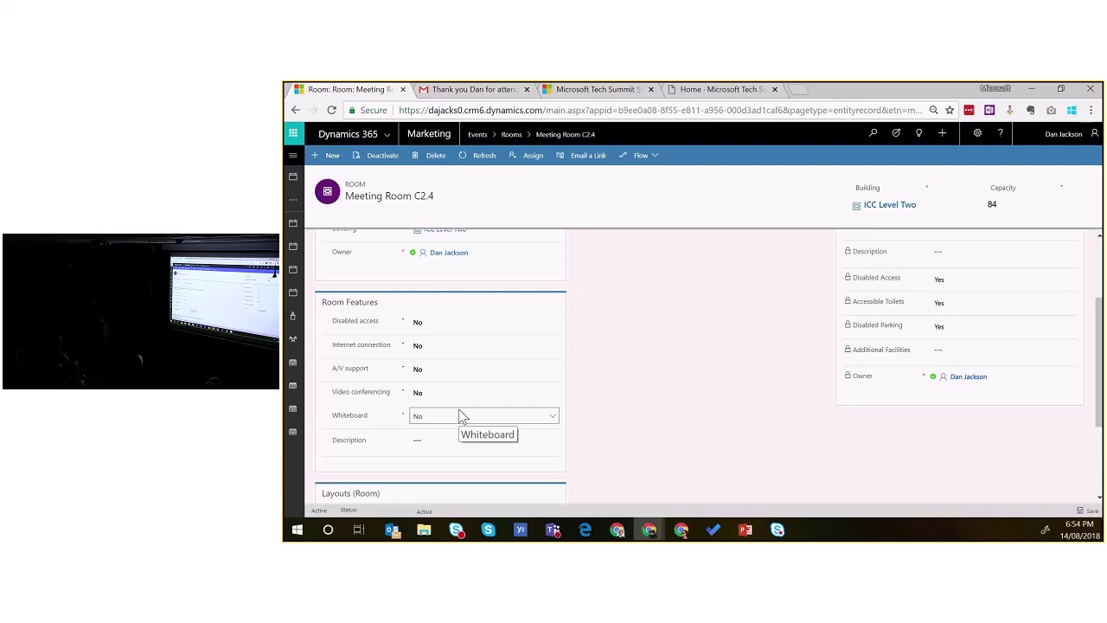
pyautogui.scroll(-2, 679, 391)
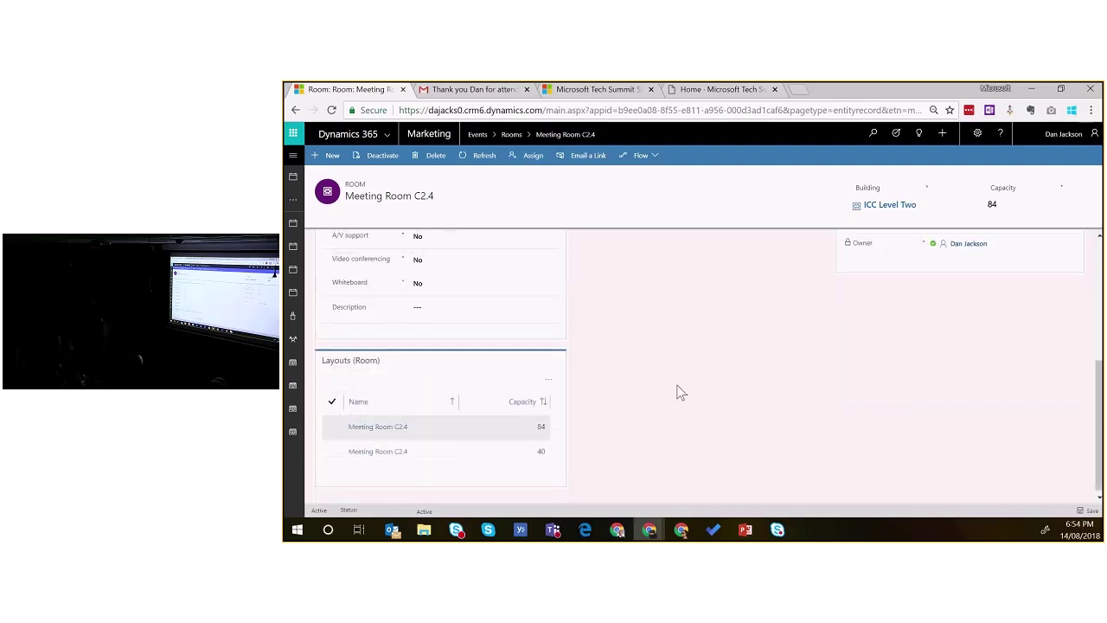
pyautogui.scroll(2, 546, 407)
pyautogui.scroll(2, 550, 405)
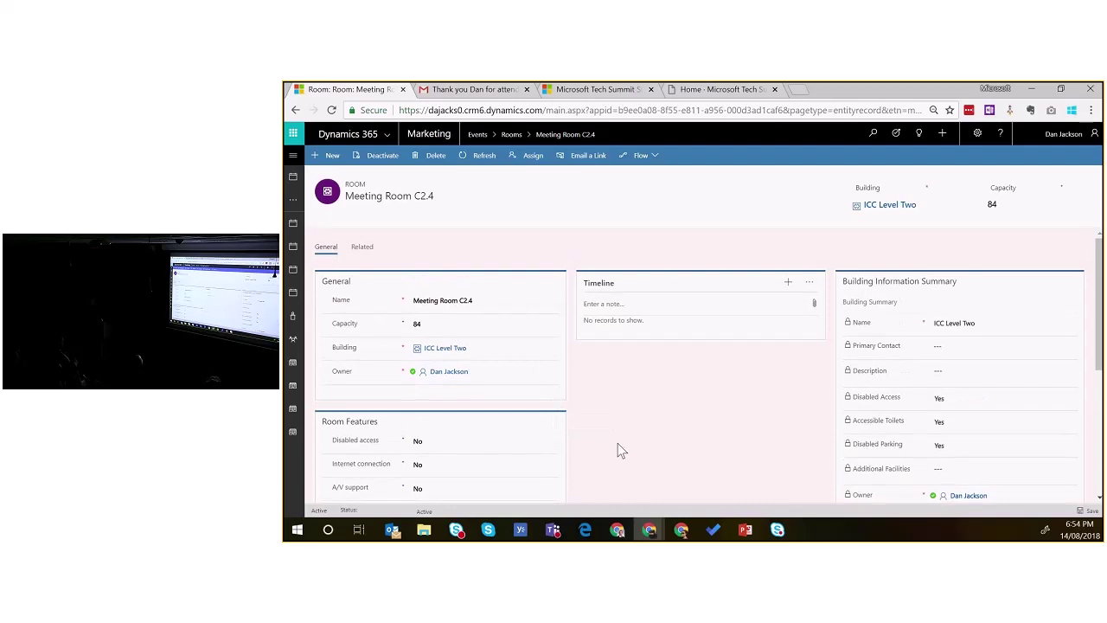
pyautogui.scroll(-1, 619, 450)
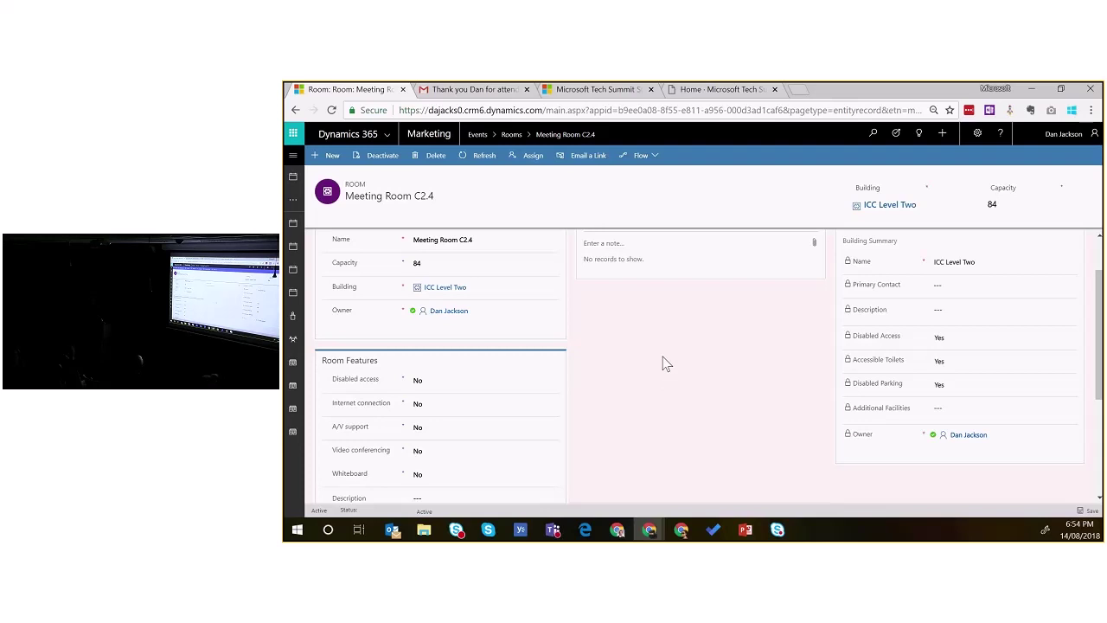
# Step: Open the Meeting Room C2.4 layout with capacity 84
pyautogui.click(463, 315)
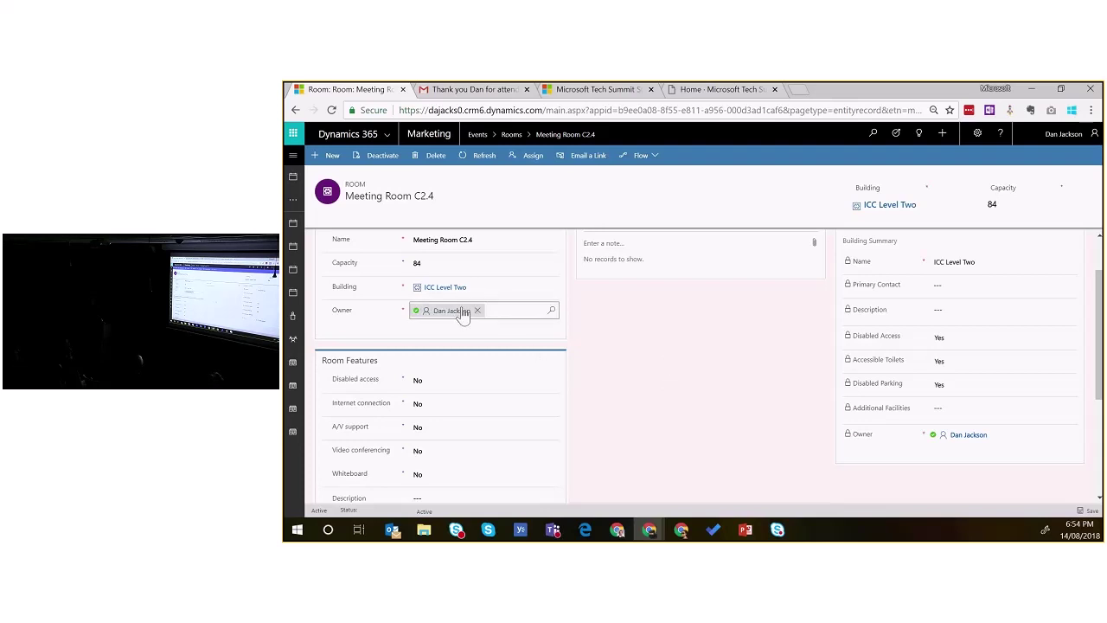
pyautogui.scroll(-3, 479, 380)
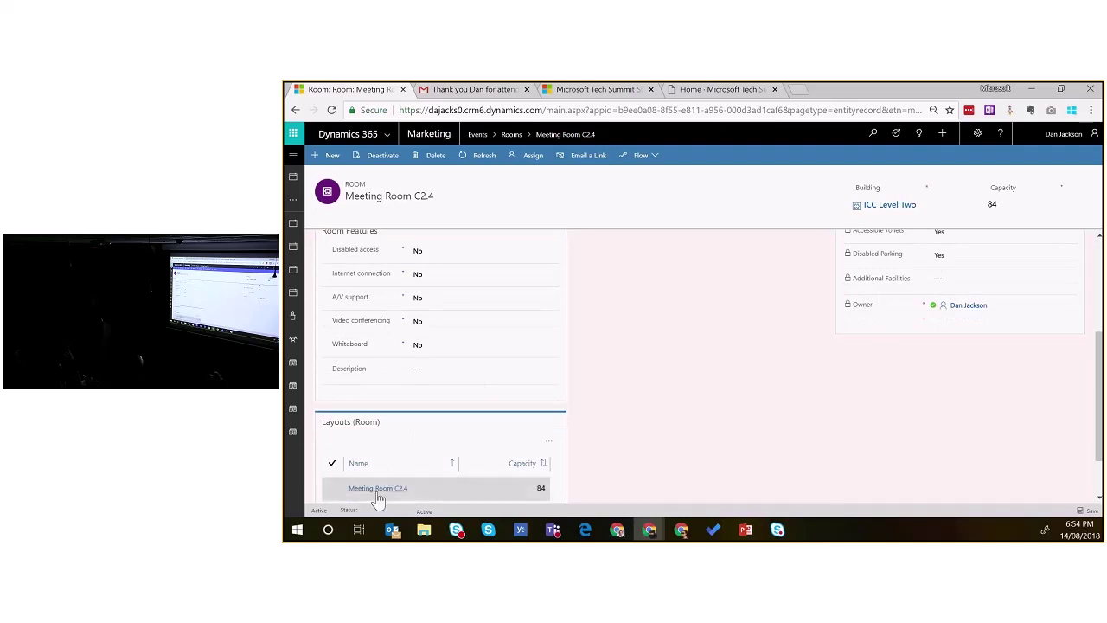
pyautogui.click(378, 493)
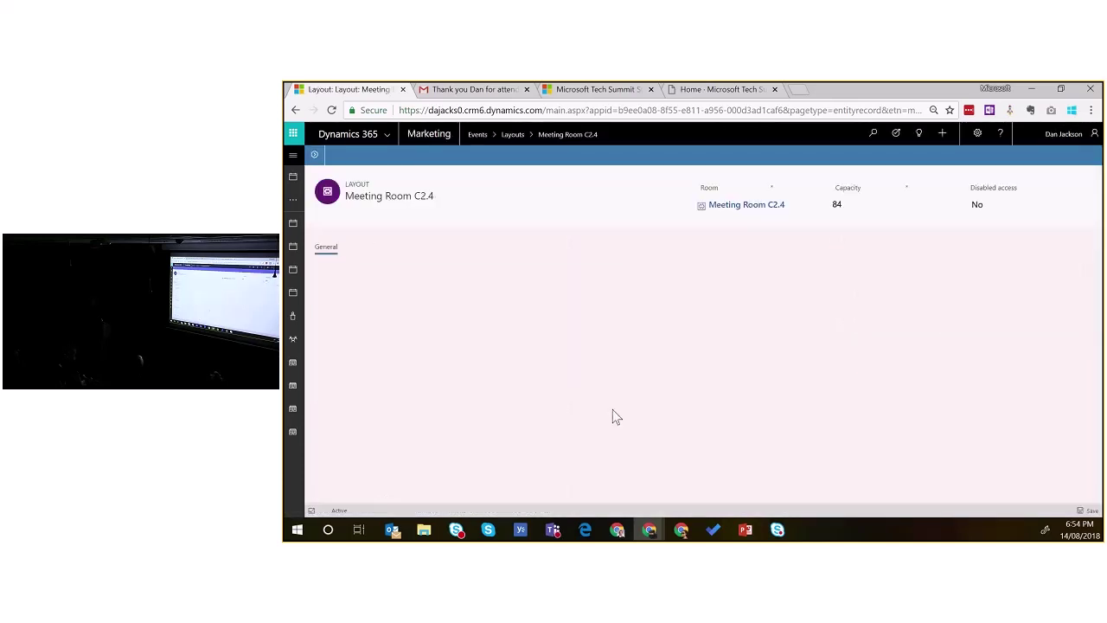
# Step: Review the layout's General section: Theatre floor plan, capacity 84, no disabled access
pyautogui.scroll(-3, 613, 408)
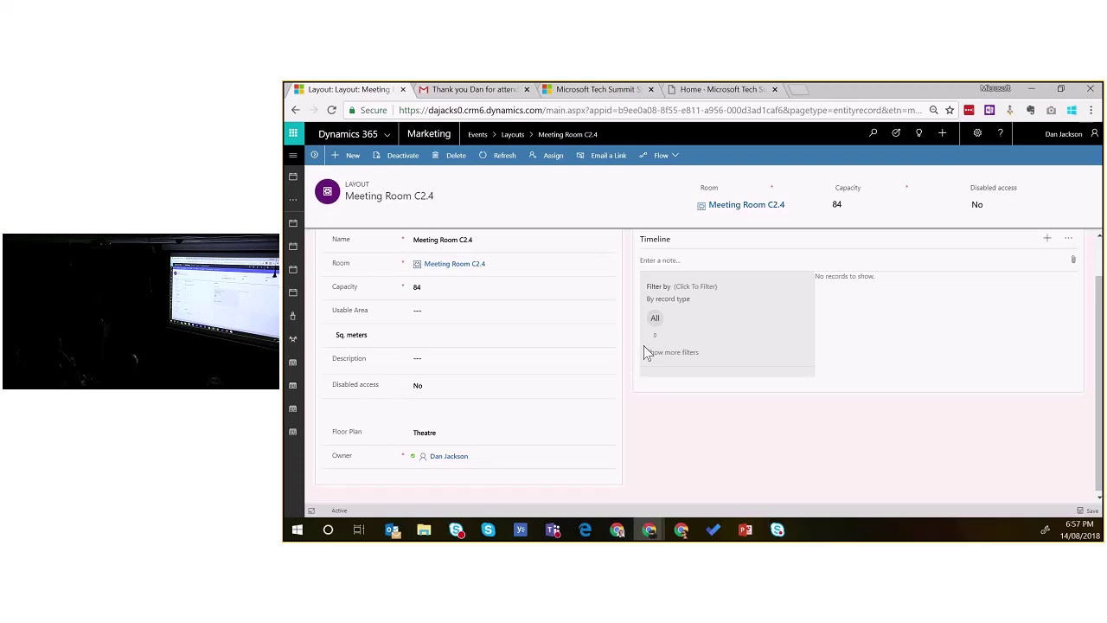
pyautogui.scroll(1, 613, 281)
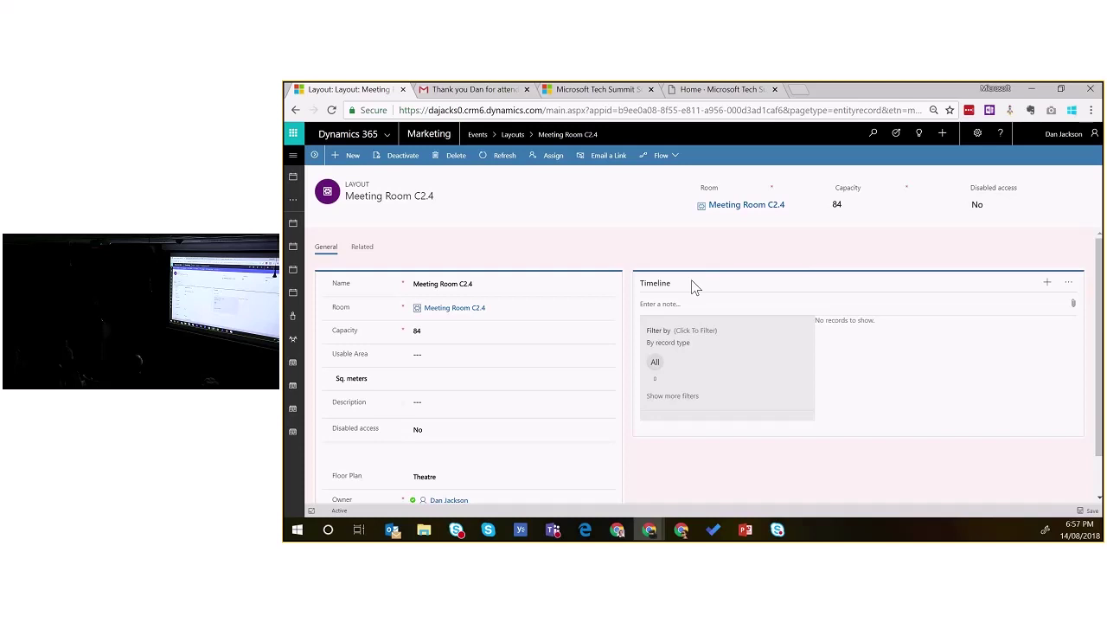
# Step: Open the site map and scroll down the Events area to its Logistics entries
pyautogui.click(293, 156)
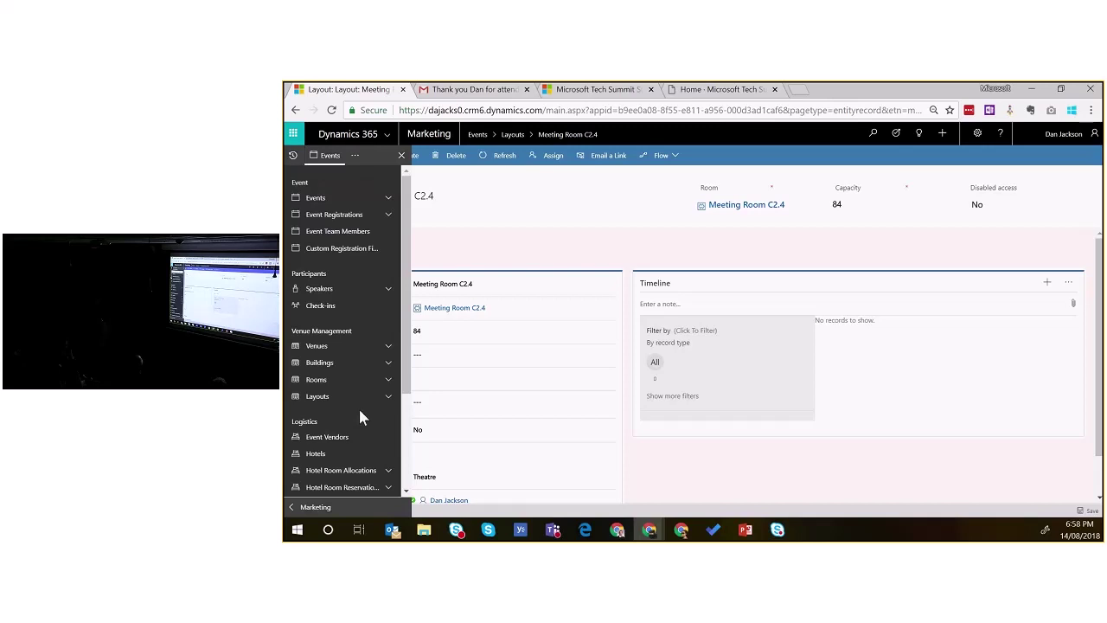
pyautogui.scroll(-3, 329, 346)
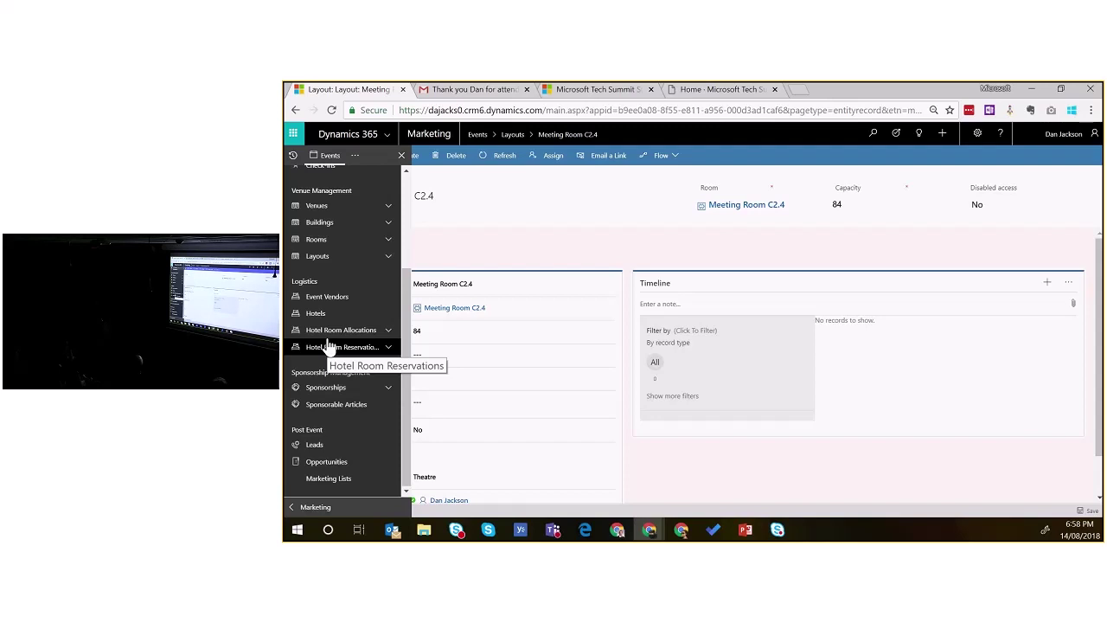
# Step: Switch the navigation to Marketing and scroll to its Templates and LinkedIn Lead Gen pages
pyautogui.click(355, 155)
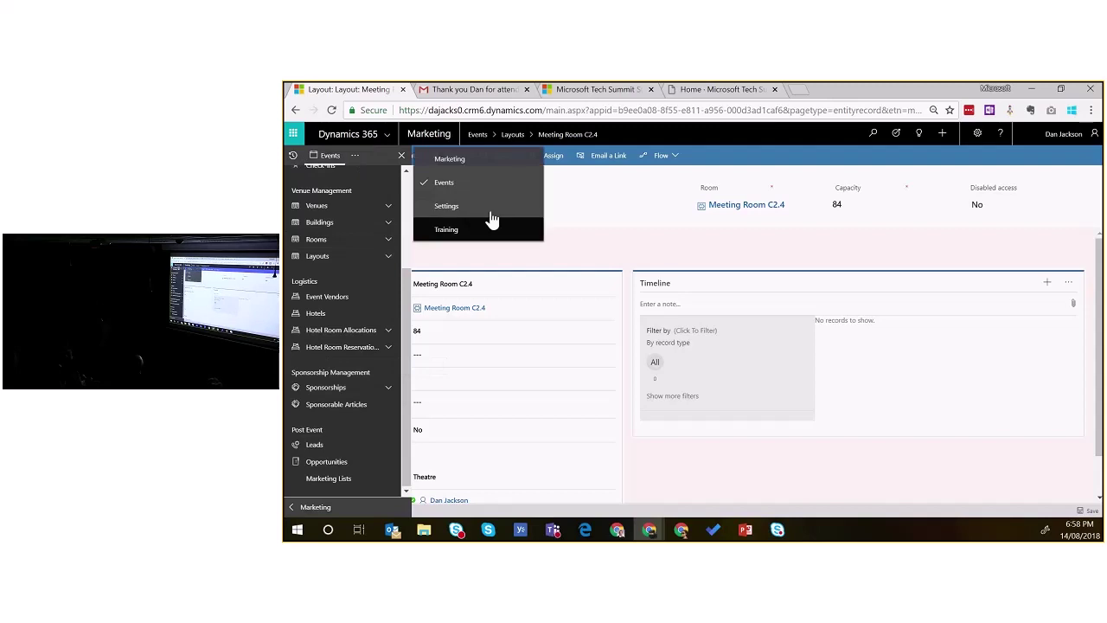
pyautogui.click(450, 158)
pyautogui.scroll(-5, 291, 303)
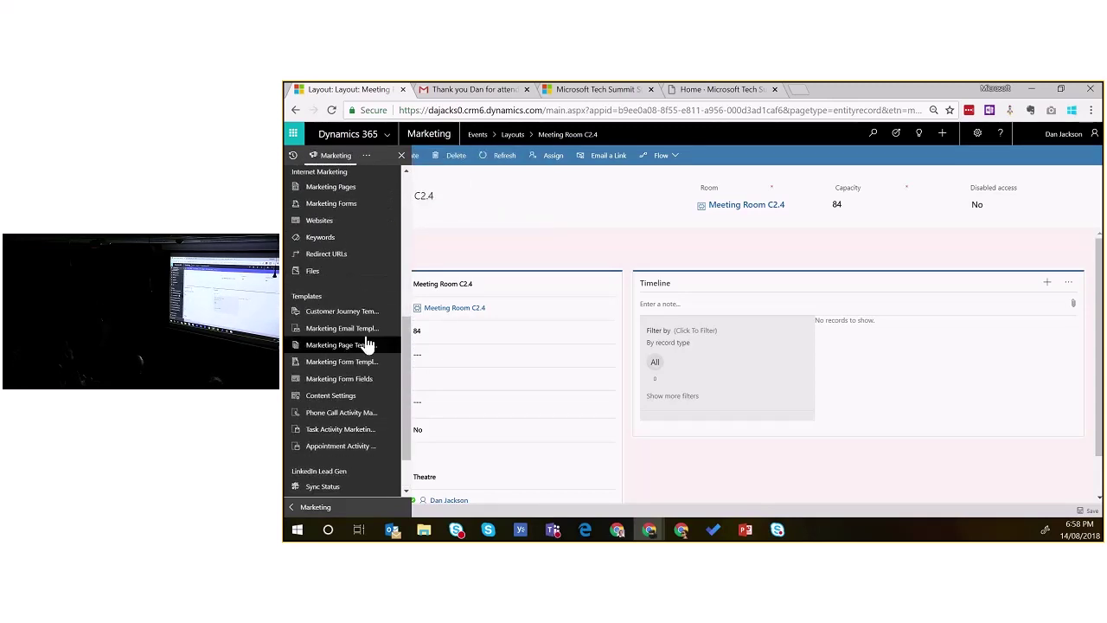
pyautogui.scroll(-2, 368, 346)
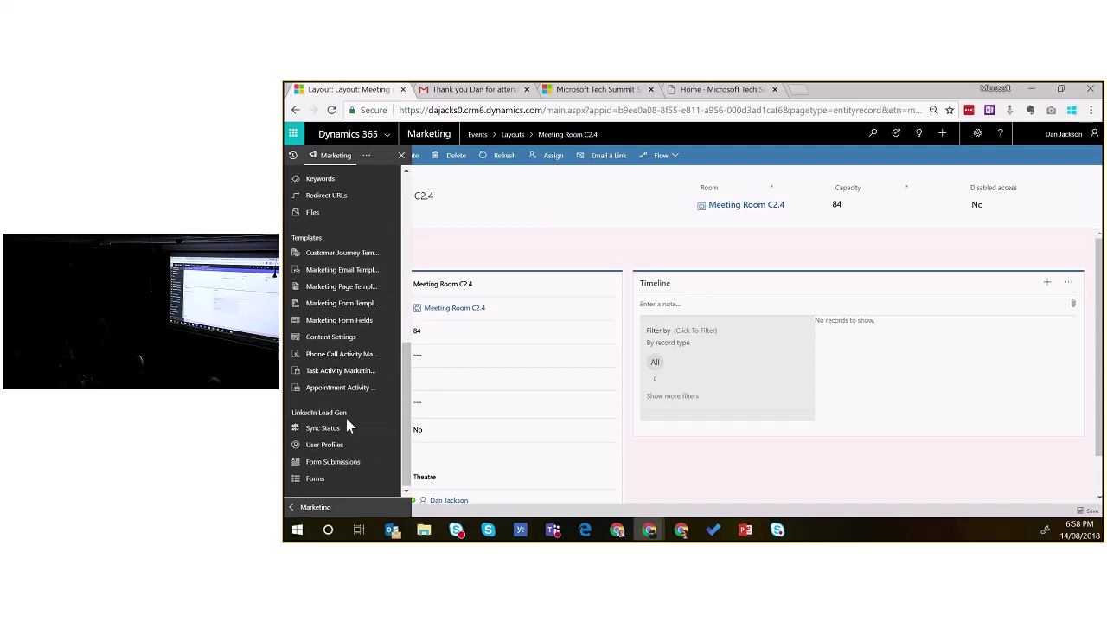